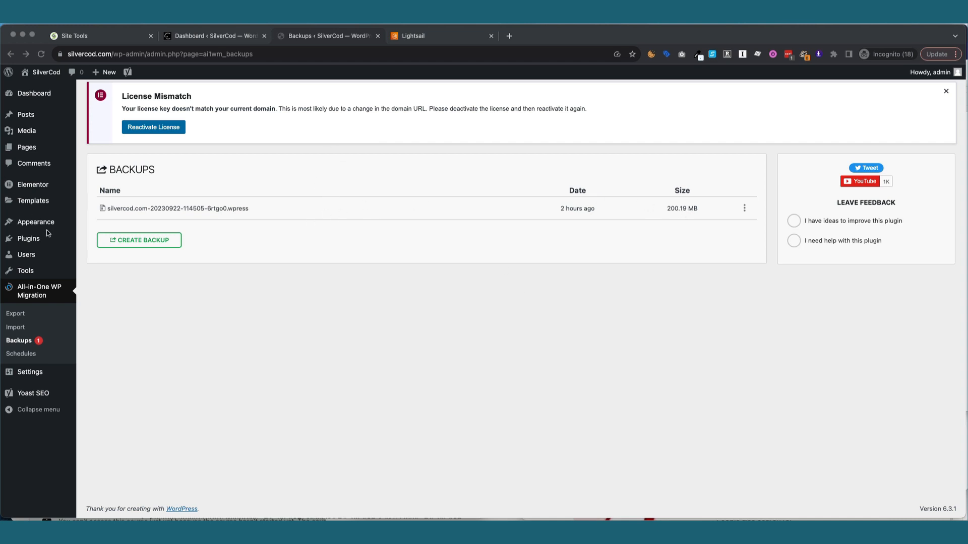
Review the installed plugins list and highlight the WP Super Cache plugin name.
mouse_move(48, 241)
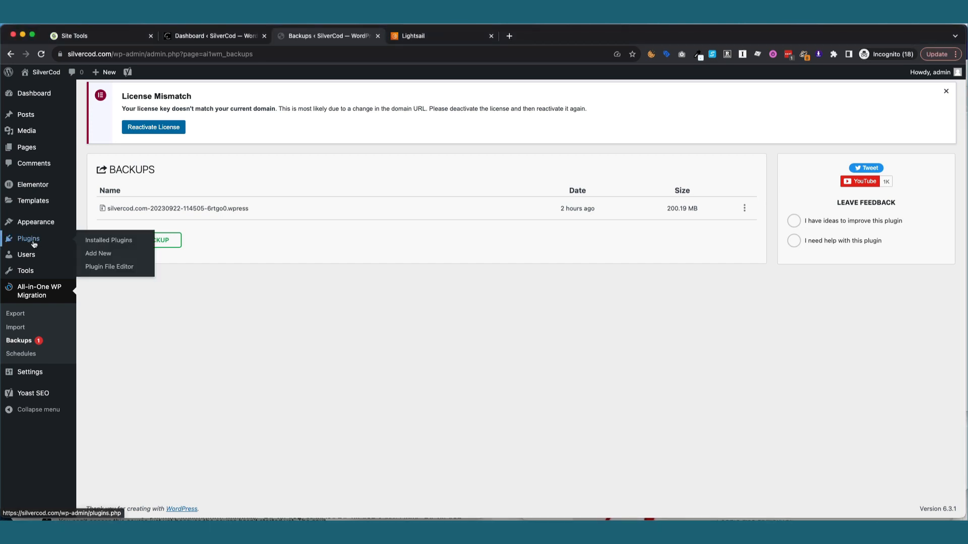
click(94, 246)
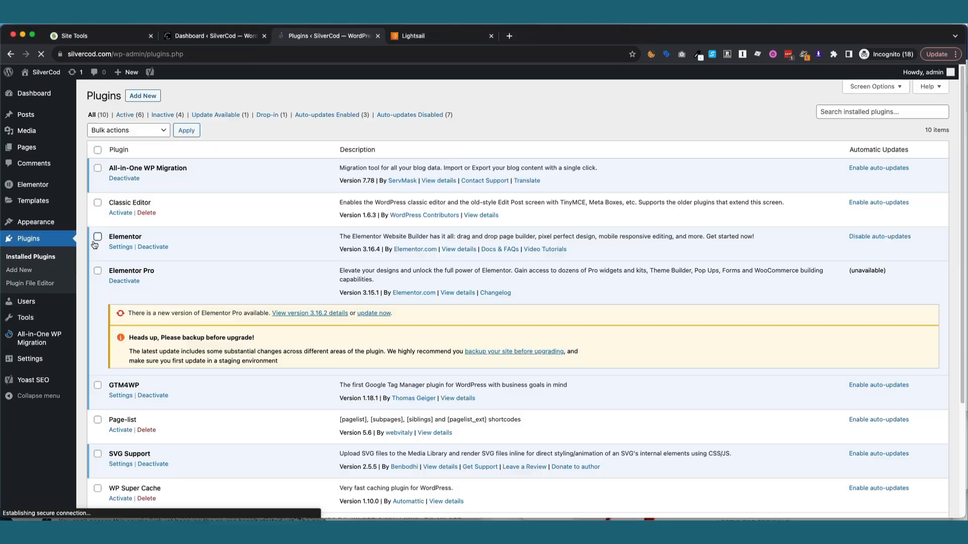
scroll(221, 261, down, 5)
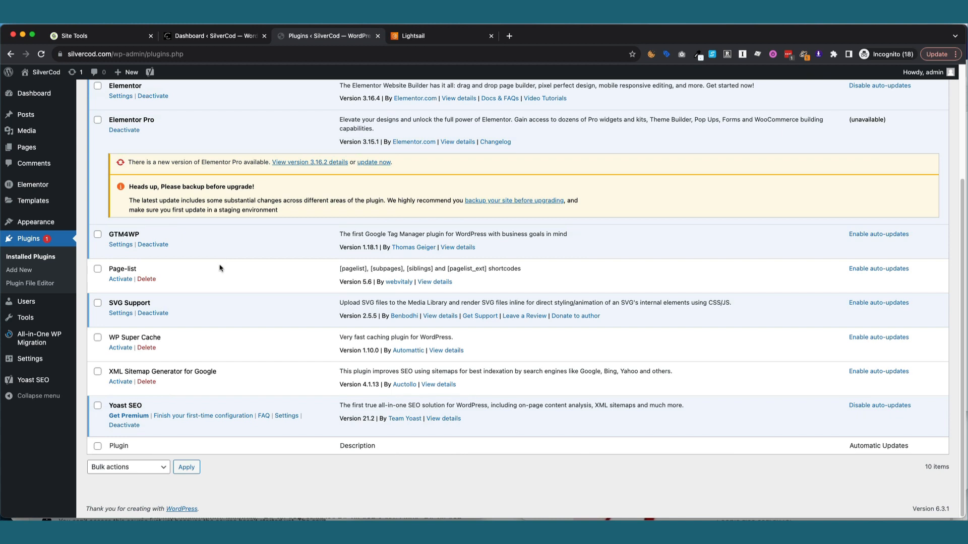
drag(162, 337, 111, 336)
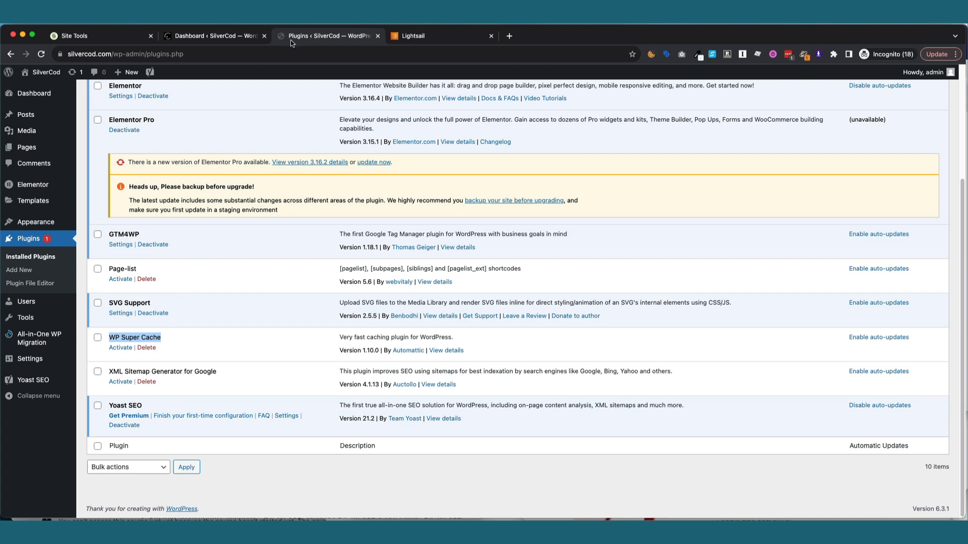
Glance at the other site's dashboard and the Lightsail console, then open the migration plugin's backups page.
click(233, 38)
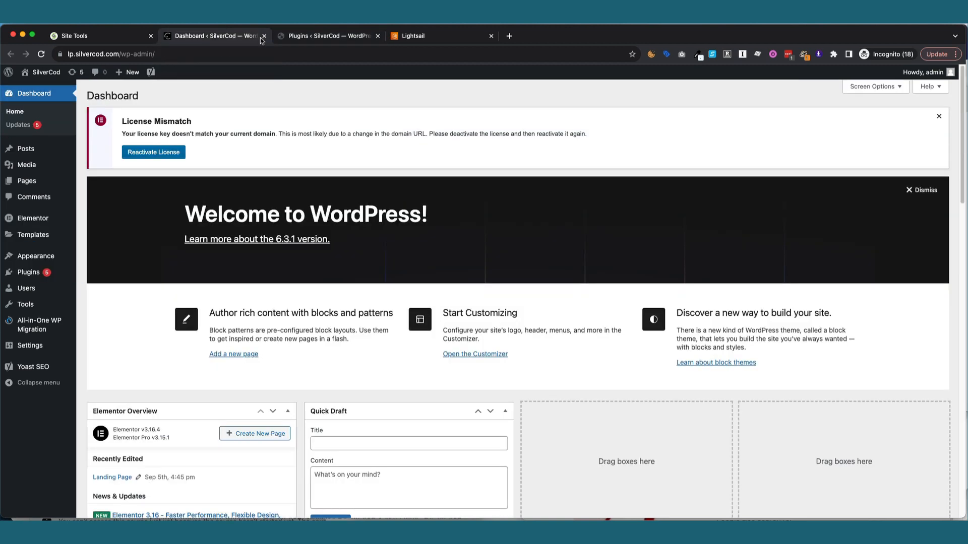
click(301, 35)
click(417, 37)
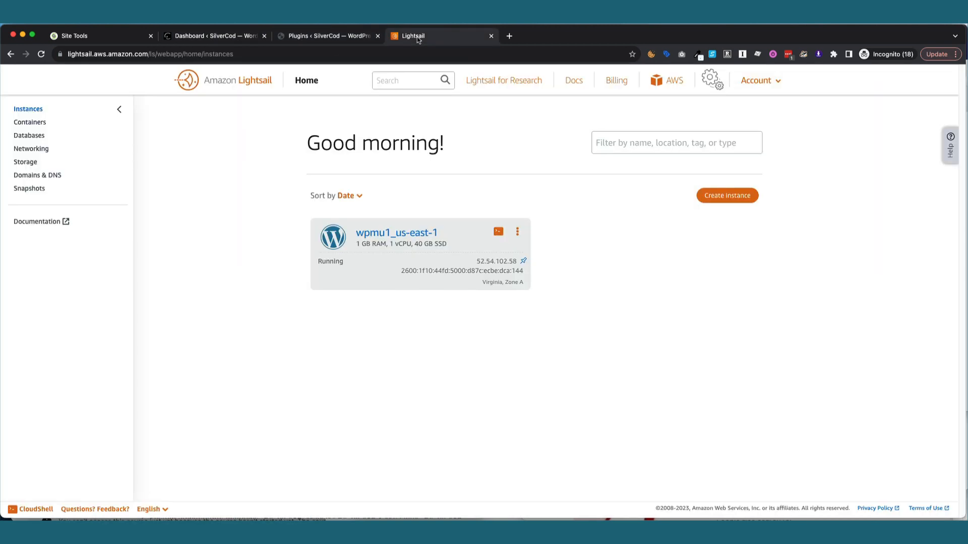
click(328, 36)
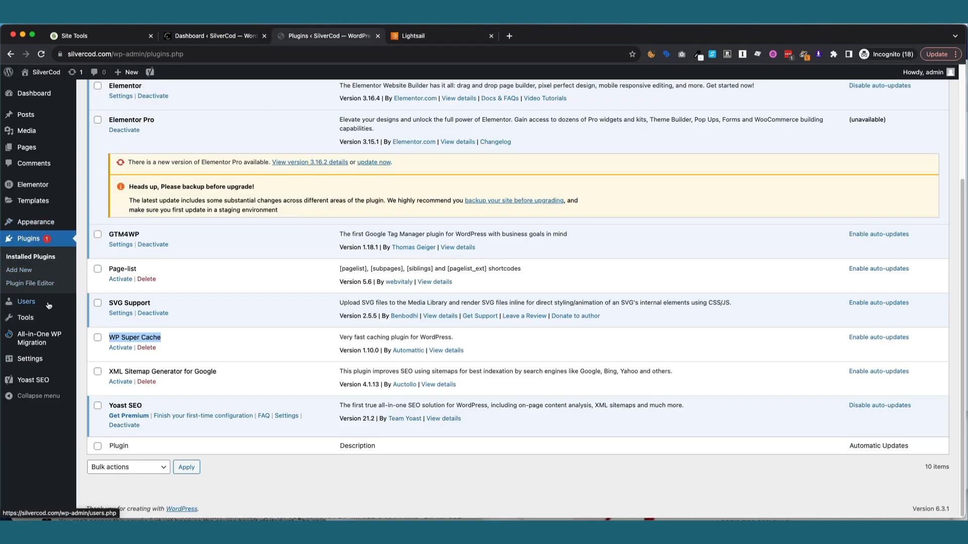
mouse_move(47, 342)
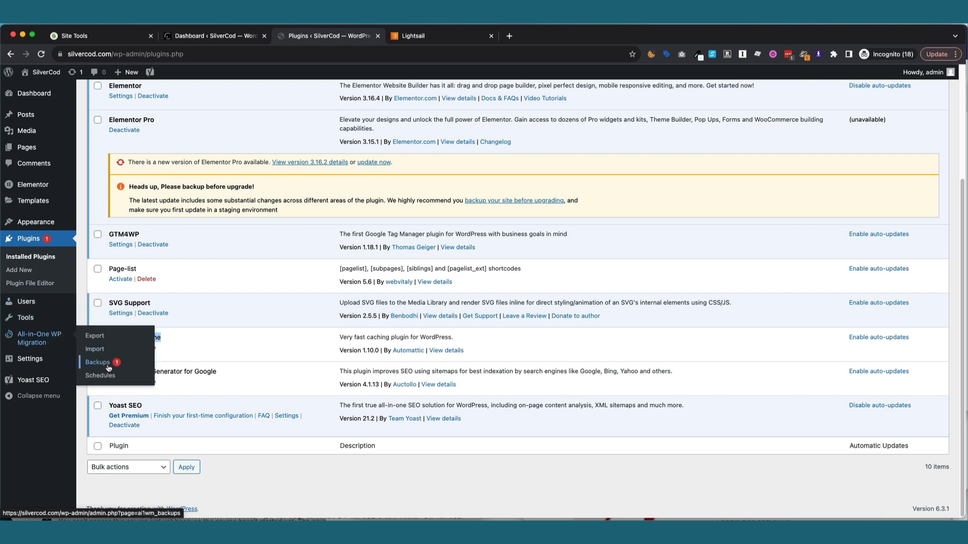
click(94, 362)
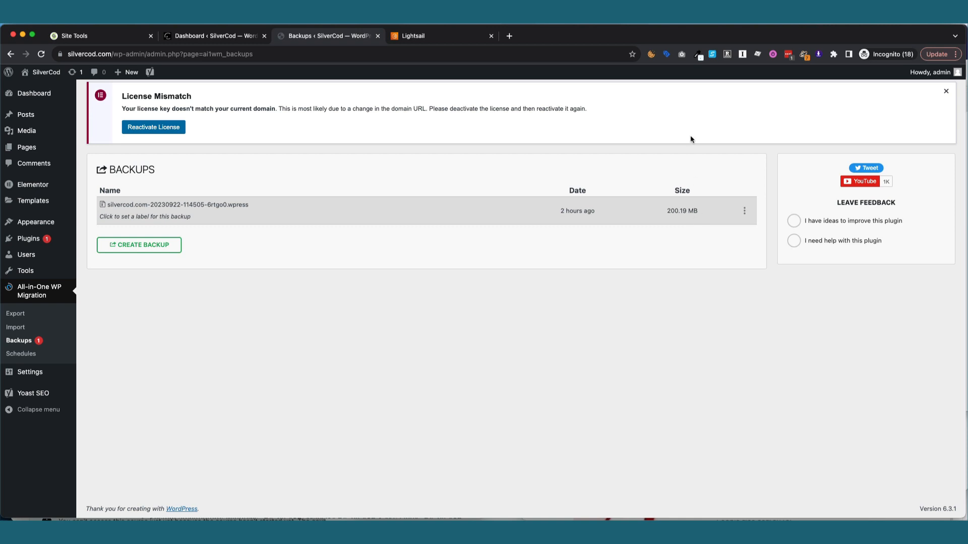
Create a new Lightsail WordPress instance named test in place of the default WordPress-1.
click(417, 37)
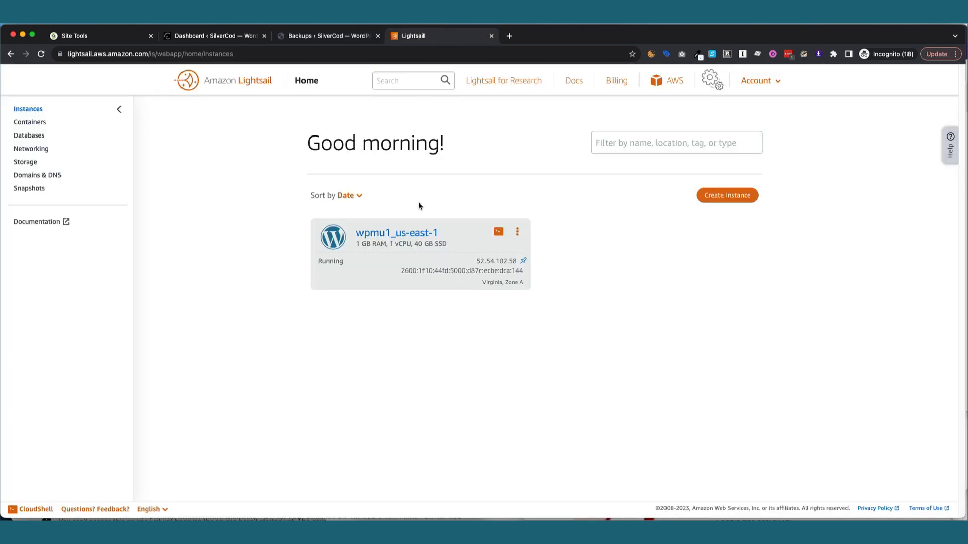
click(736, 195)
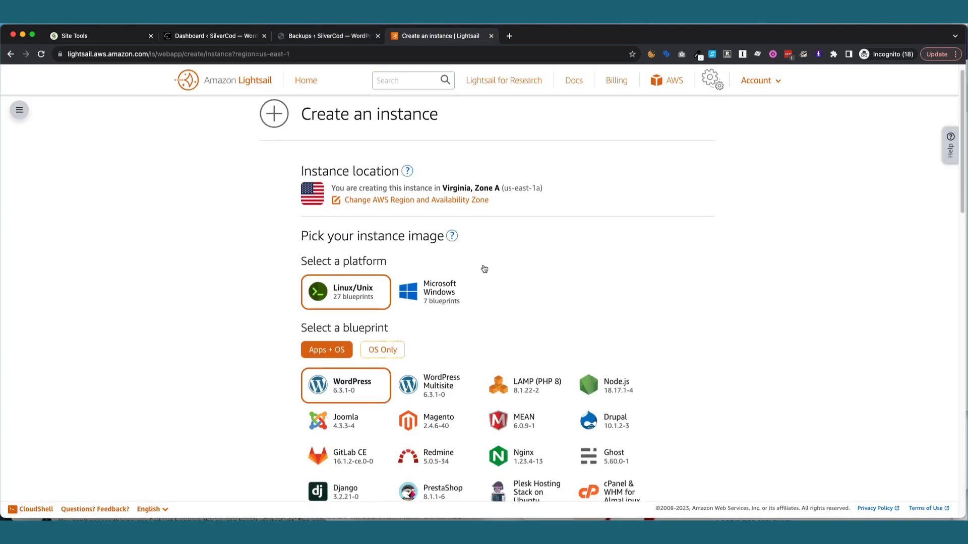
scroll(479, 267, down, 15)
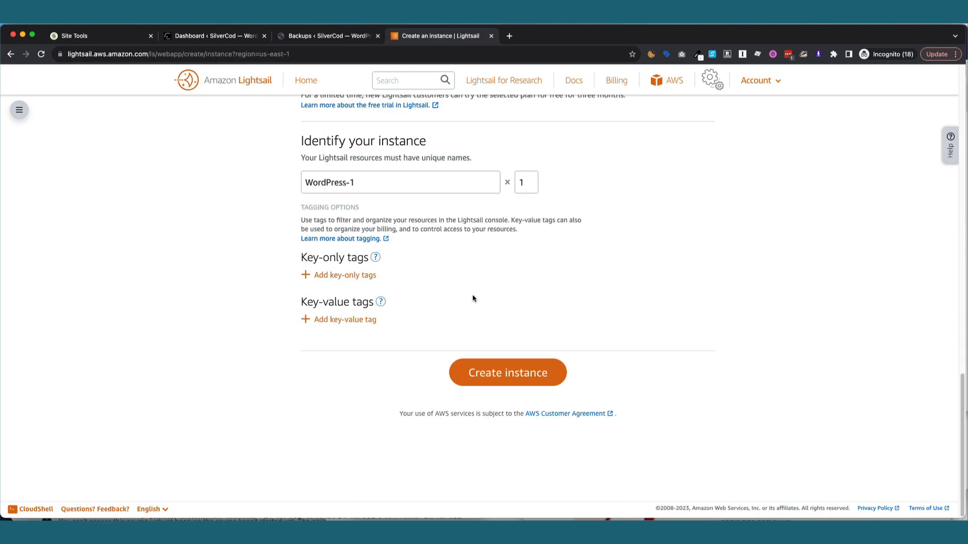
click(378, 182)
key(super+a)
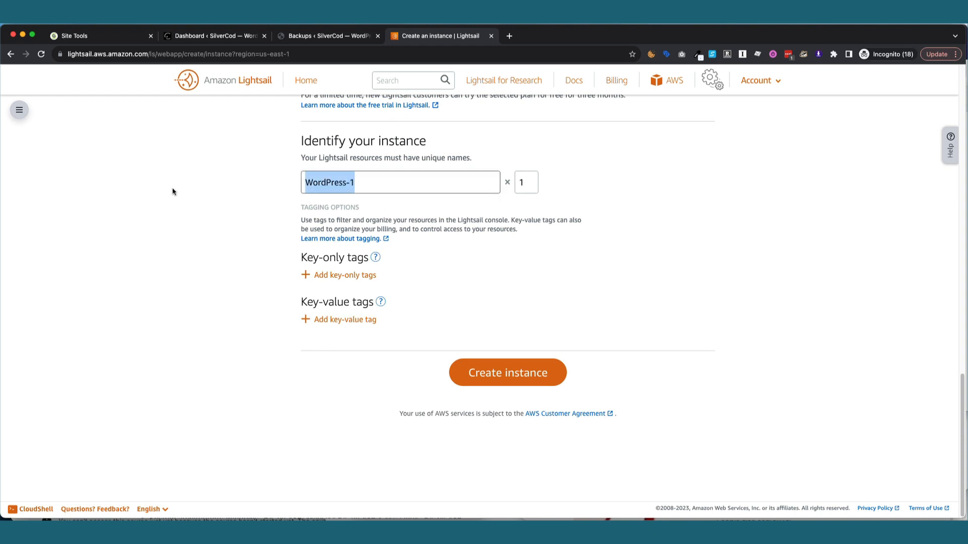
text(test)
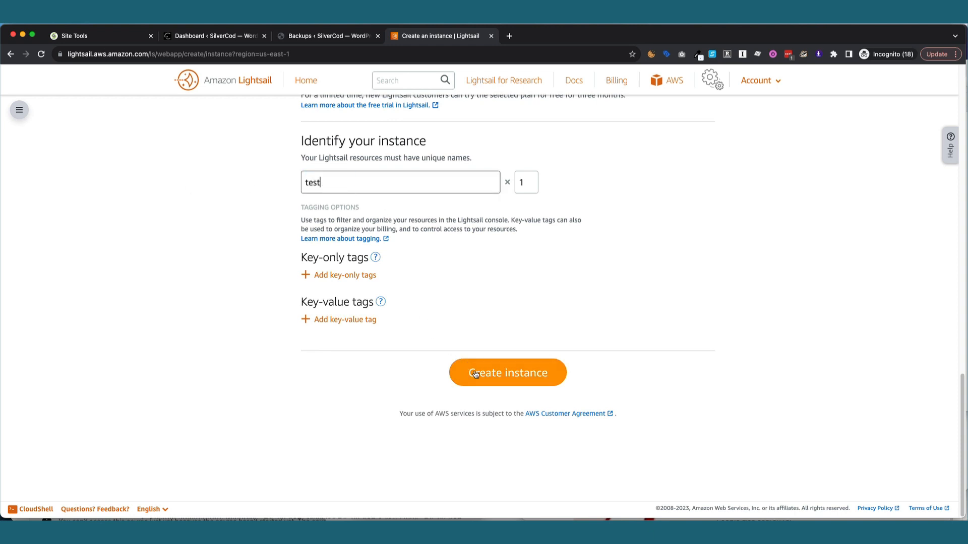
click(475, 373)
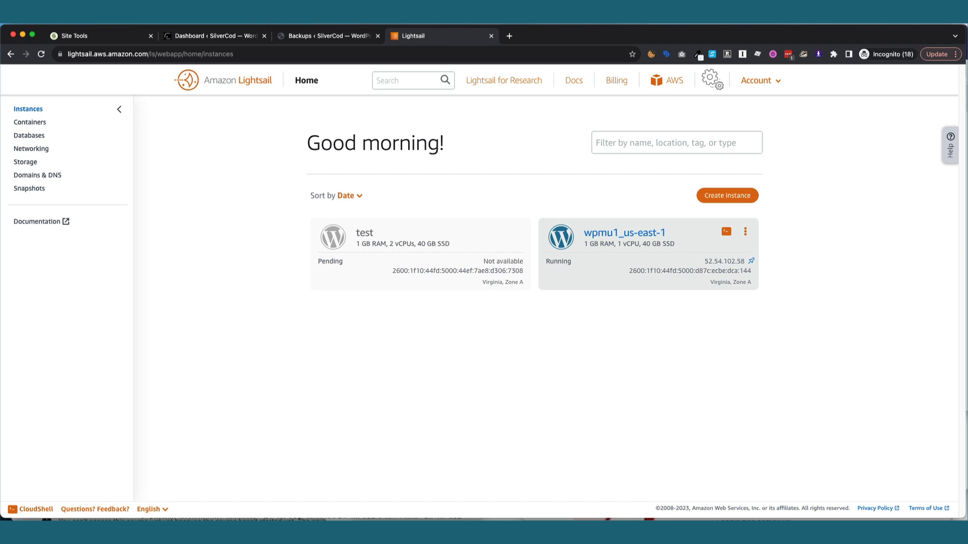
Once test is running, briefly open and close its SSH terminal, then select its public IP 3.95.234.242.
click(617, 19)
click(628, 52)
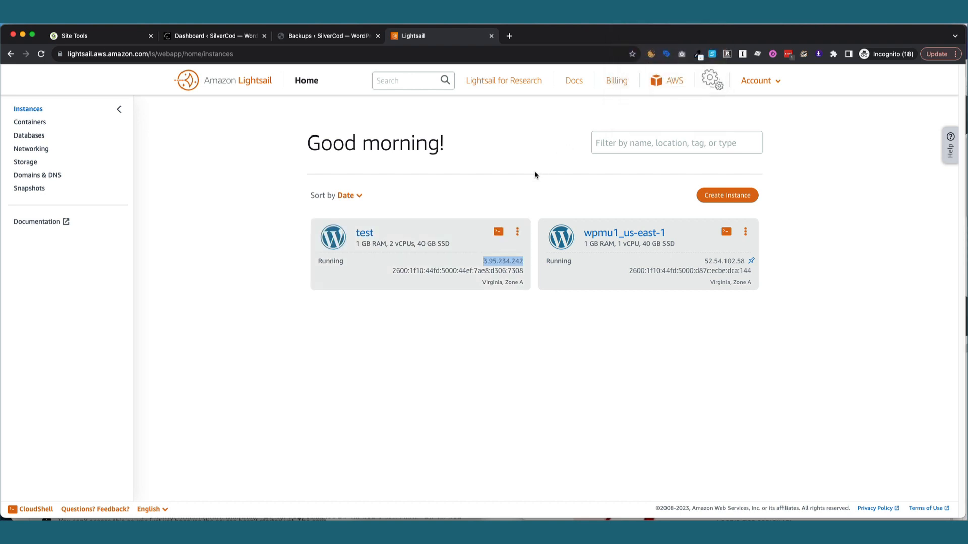
click(535, 175)
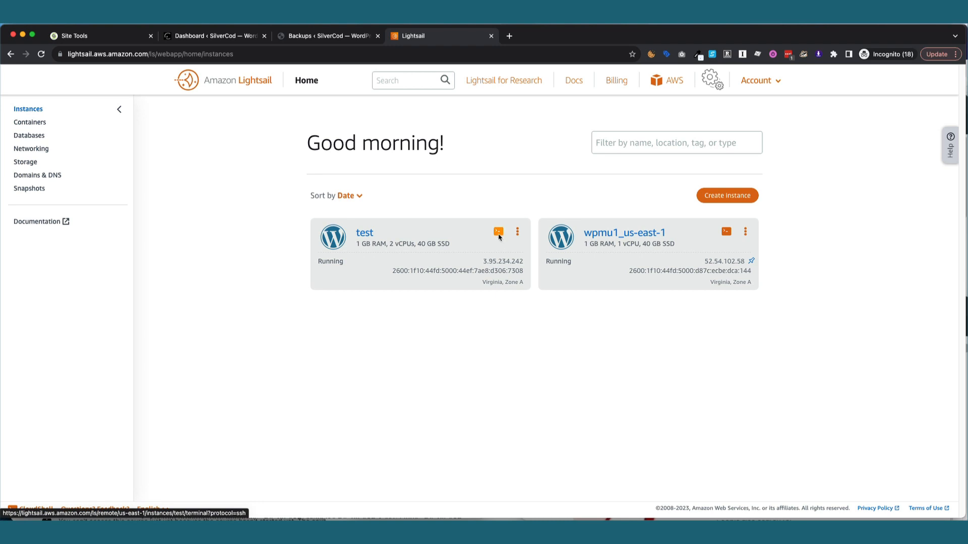
click(498, 232)
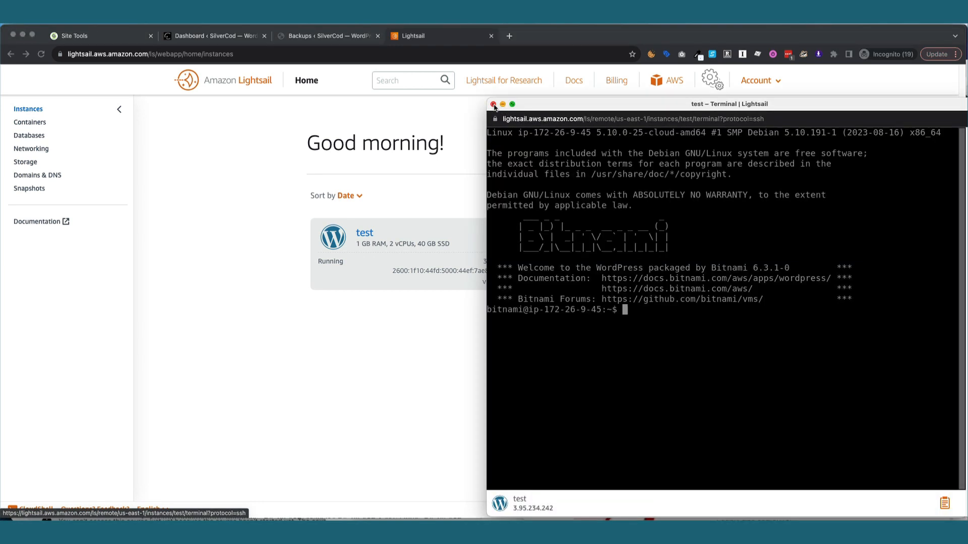
click(493, 104)
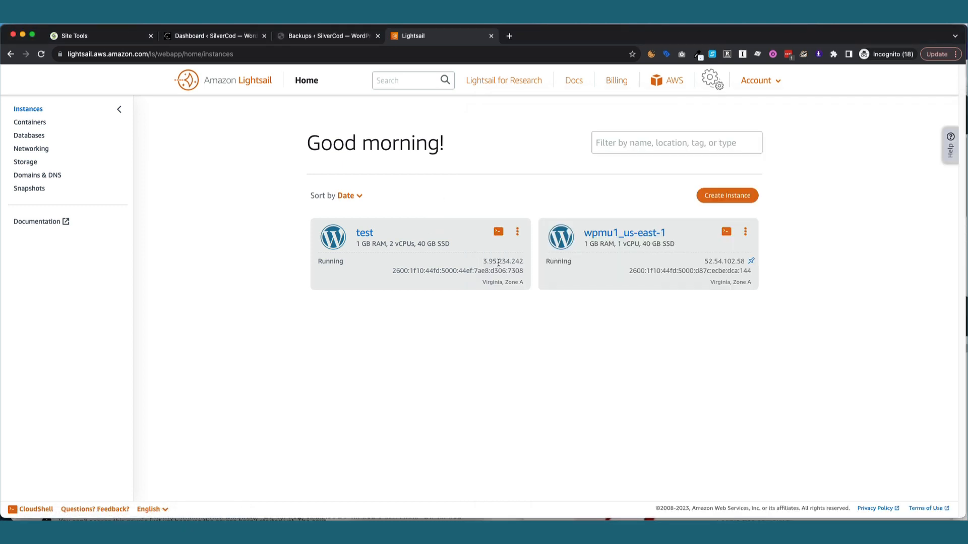
double_click(498, 262)
key(super+c)
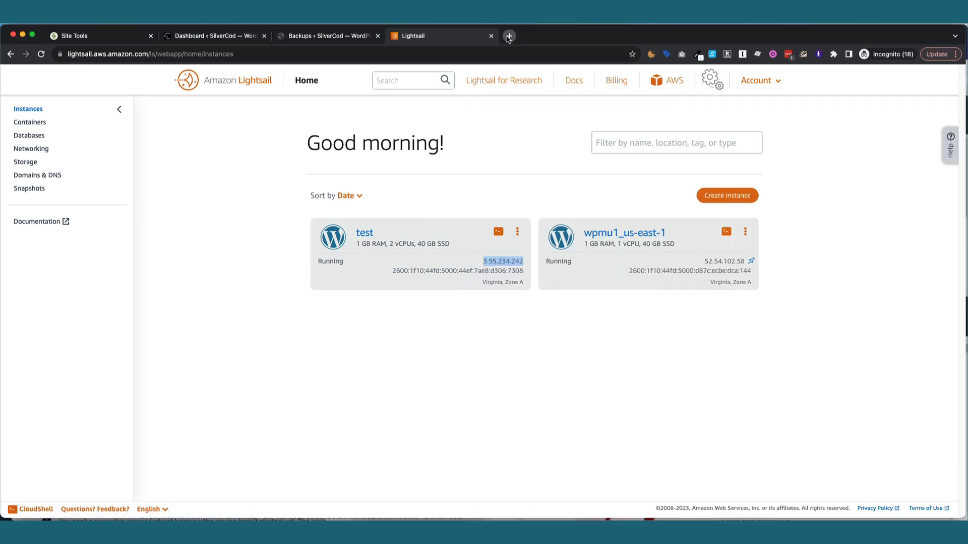
Load the new site's admin login at 3.95.234.242/wp-admin in a new tab.
click(508, 36)
key(super+v)
key(Return)
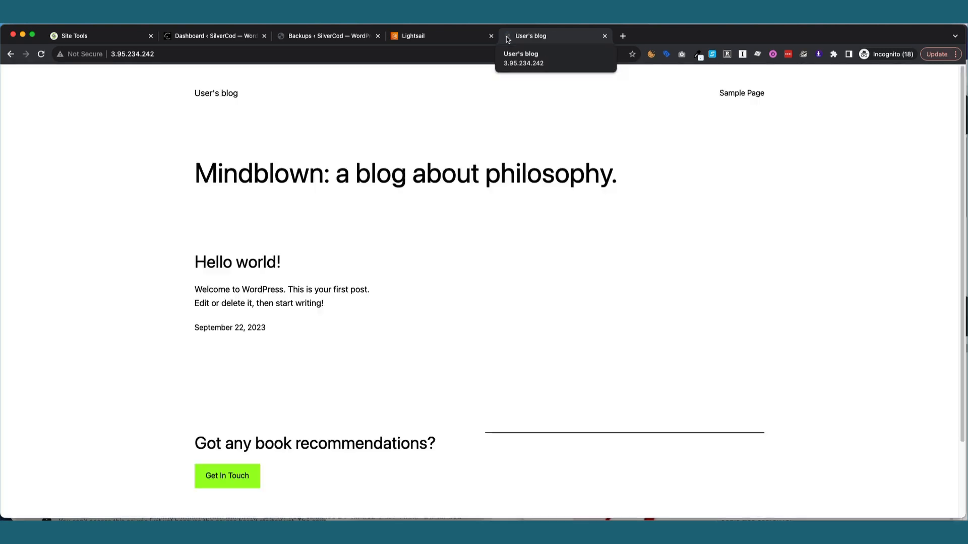
click(329, 57)
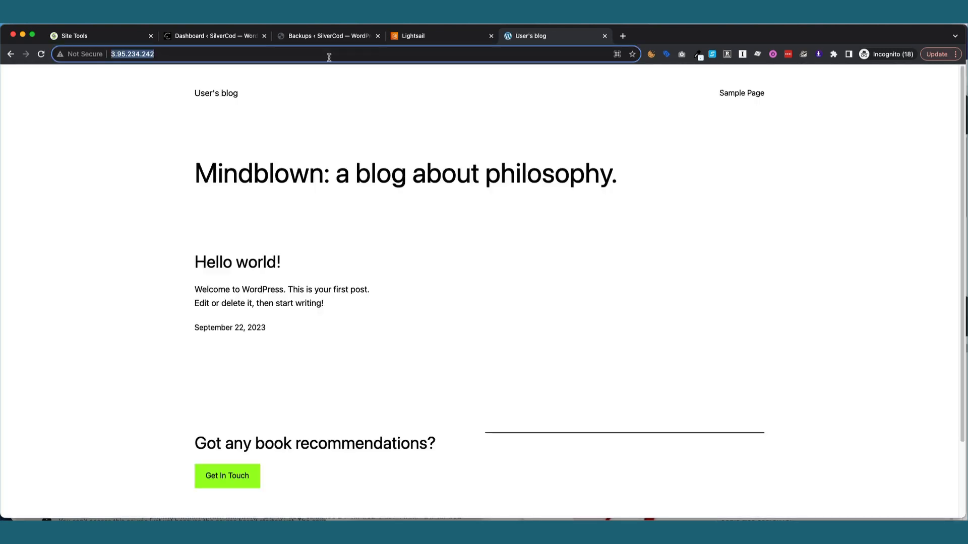
key(super+v)
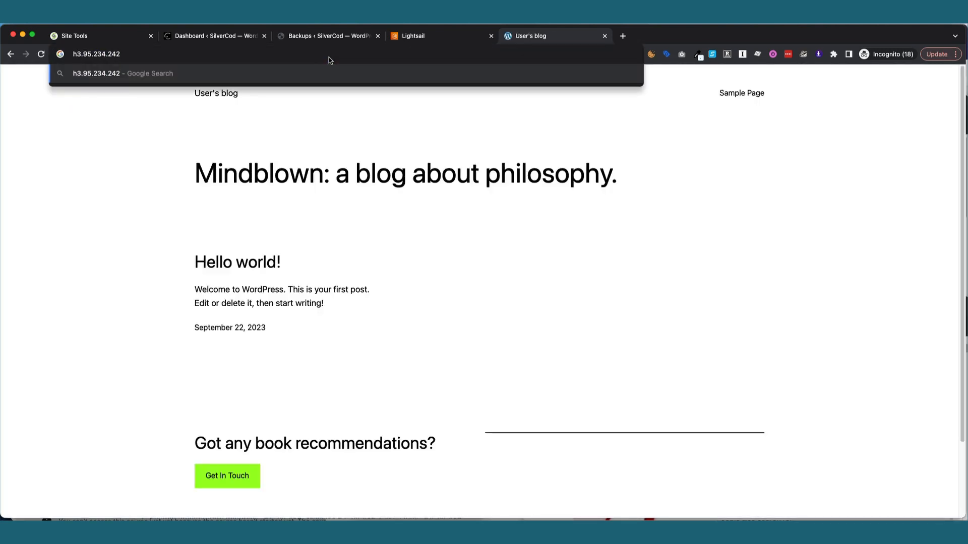
text(/wp-admin)
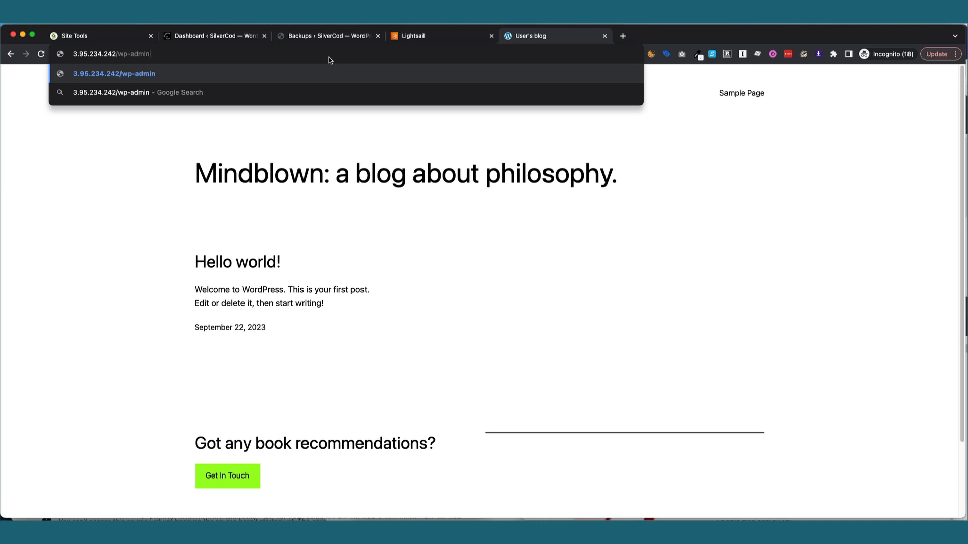
key(Return)
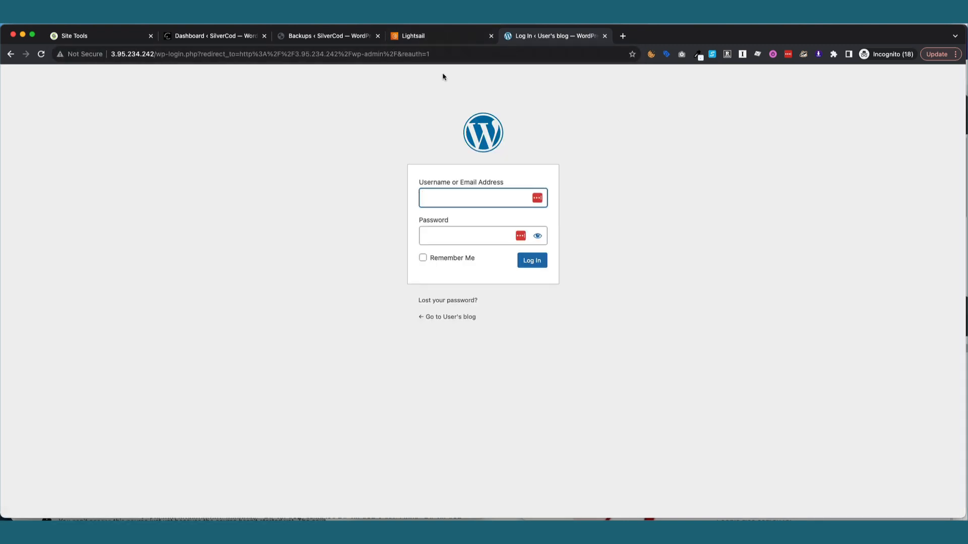
Enter the default username on the login form, then launch the test instance's terminal in Lightsail.
text(user)
key(Tab)
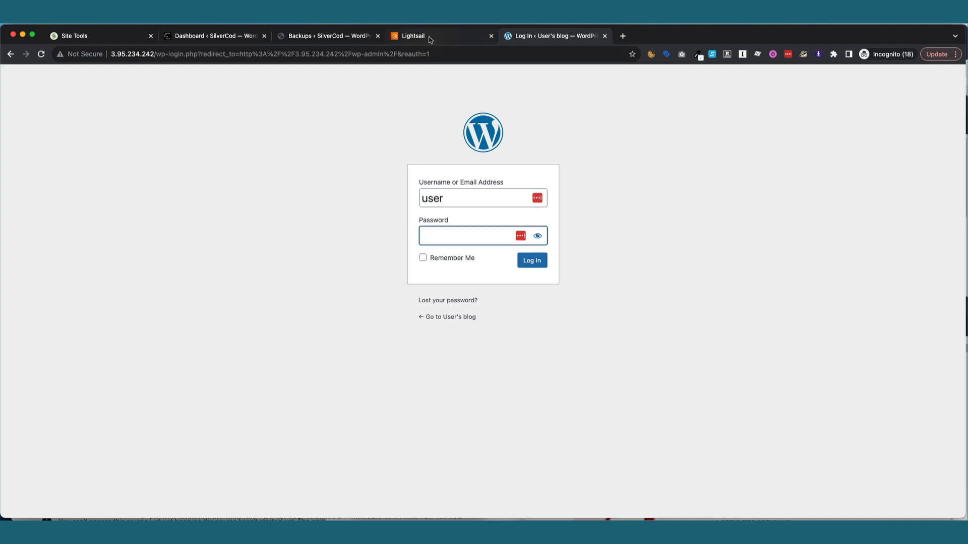
click(422, 36)
click(499, 232)
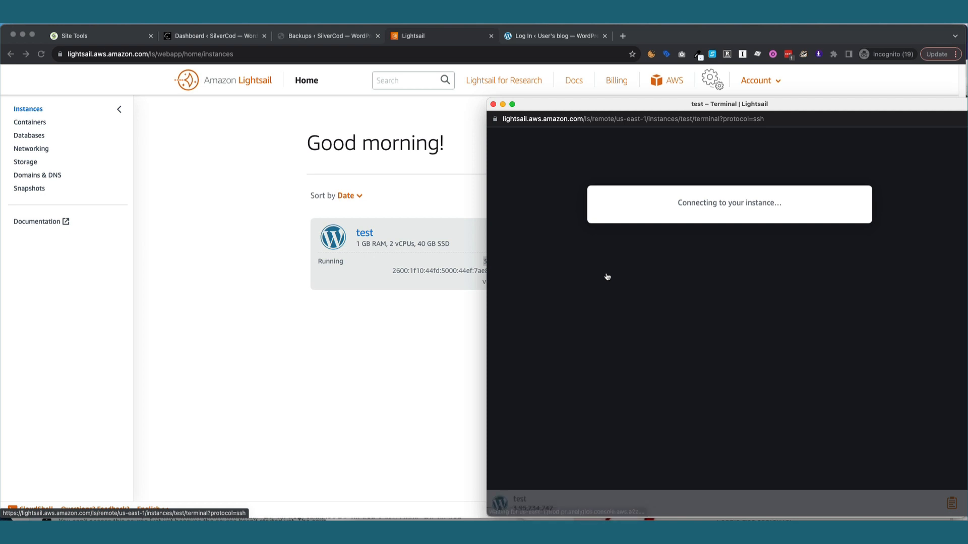
Run cat bitnami_credentials in the terminal and copy the default WordPress password shown.
text(cat)
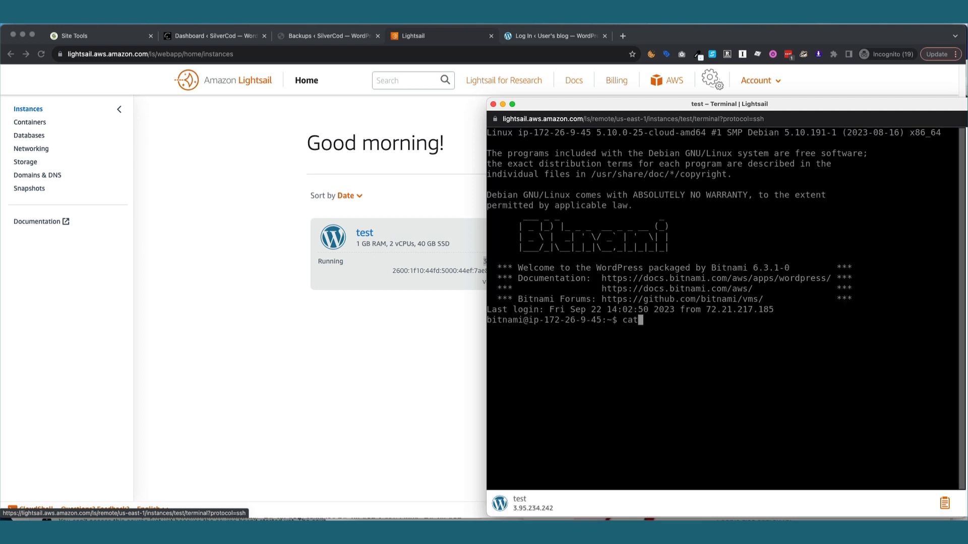
text( bitnami_credentials)
key(Return)
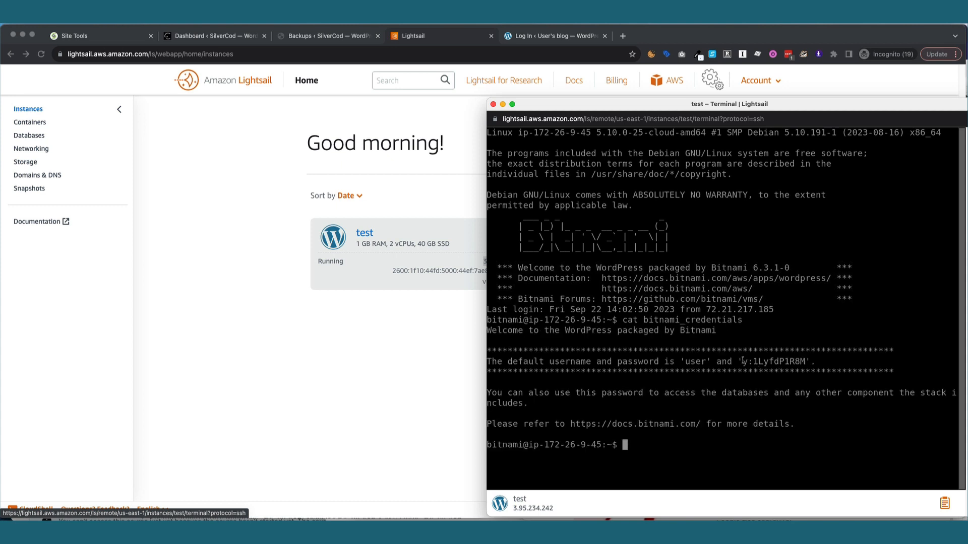
drag(742, 361, 805, 363)
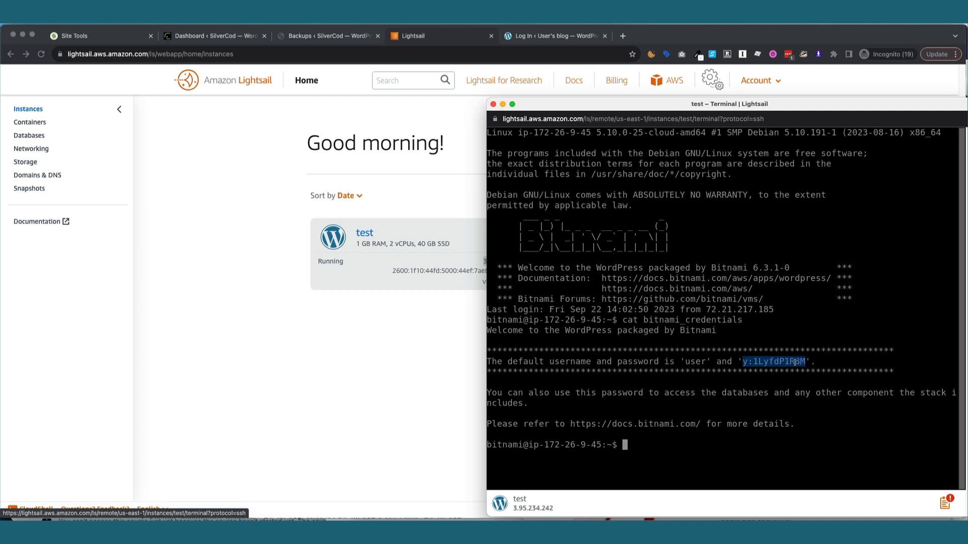
right_click(797, 362)
click(809, 341)
click(550, 54)
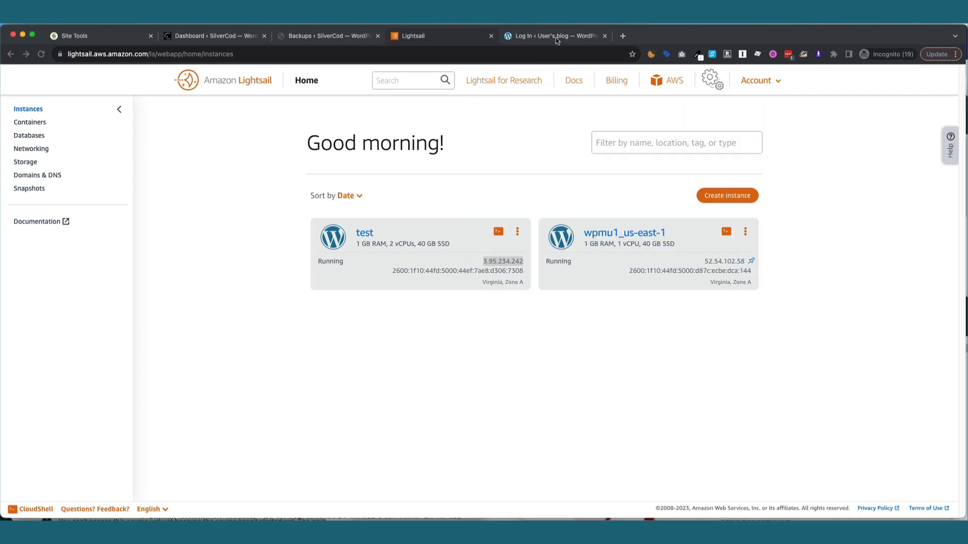
Log in to the new site with the copied password and decline saving it.
click(524, 35)
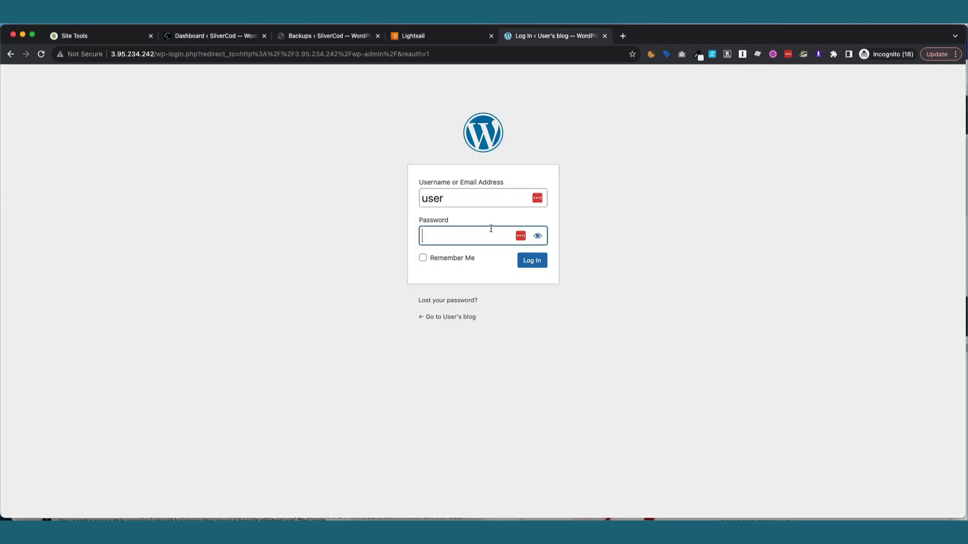
key(super+v)
click(527, 261)
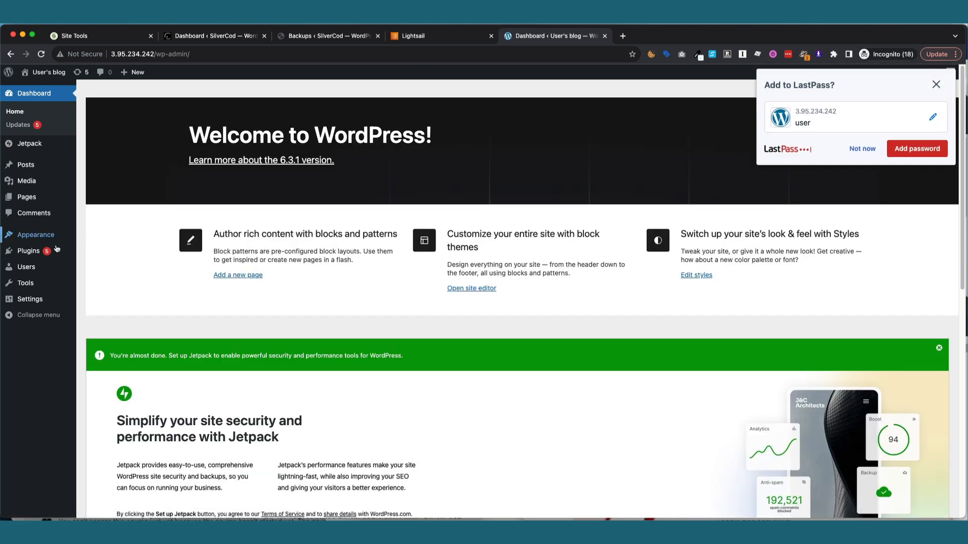
click(850, 149)
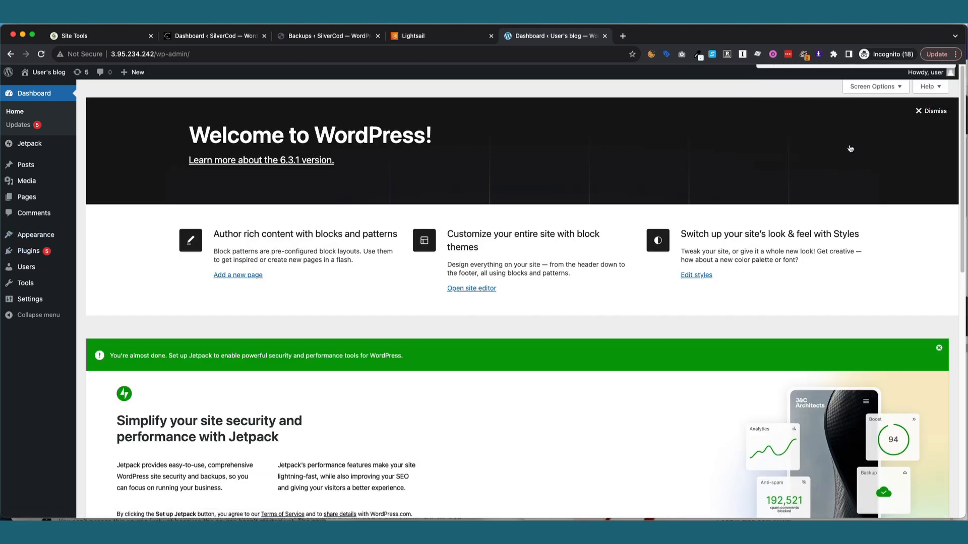
Activate the All-in-One WP Migration plugin on the new site and recheck the plugins list.
mouse_move(36, 252)
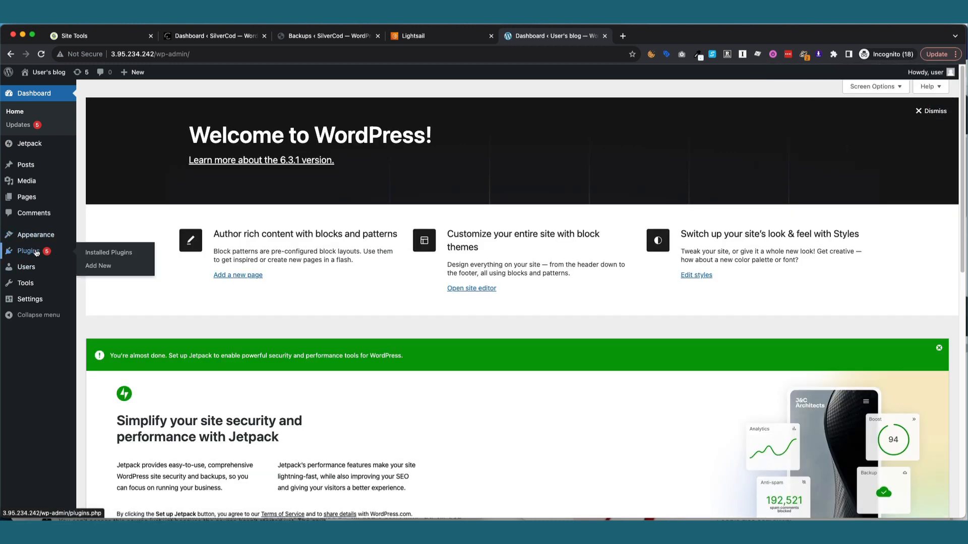
click(99, 253)
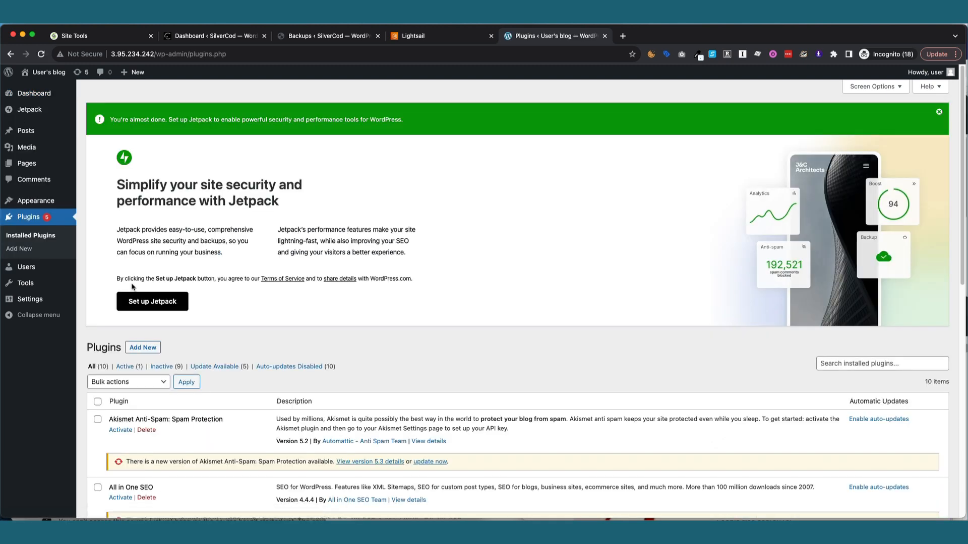
scroll(137, 309, down, 5)
scroll(137, 310, down, 1)
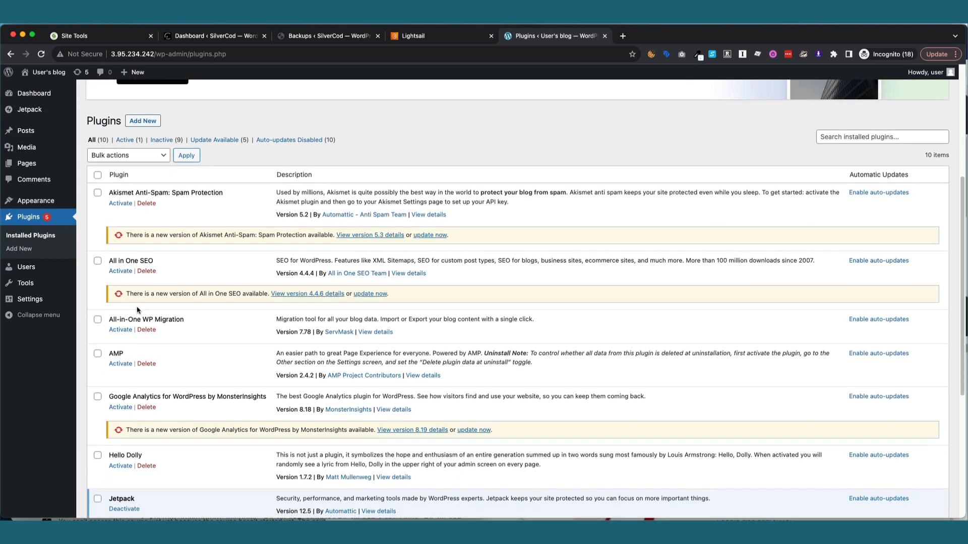
scroll(141, 448, down, 1)
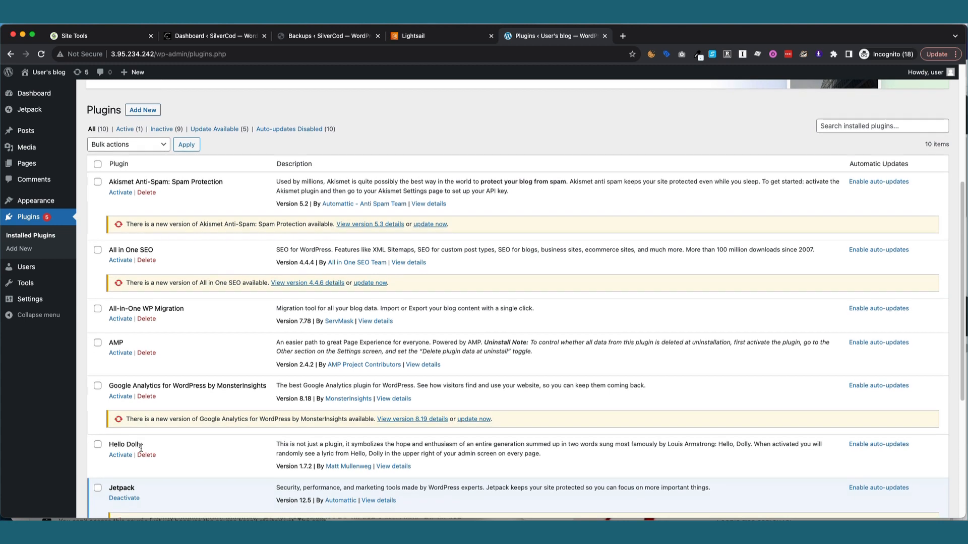
click(121, 318)
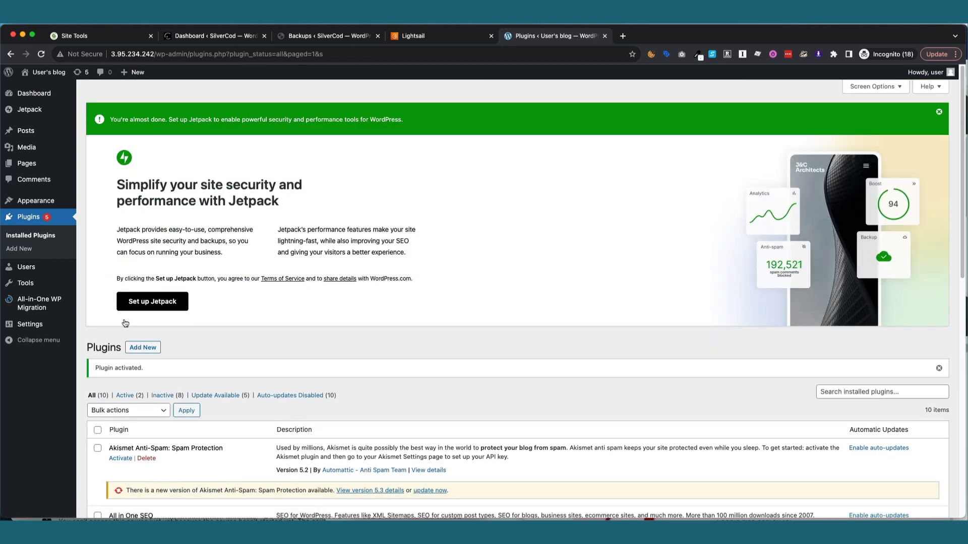
click(40, 236)
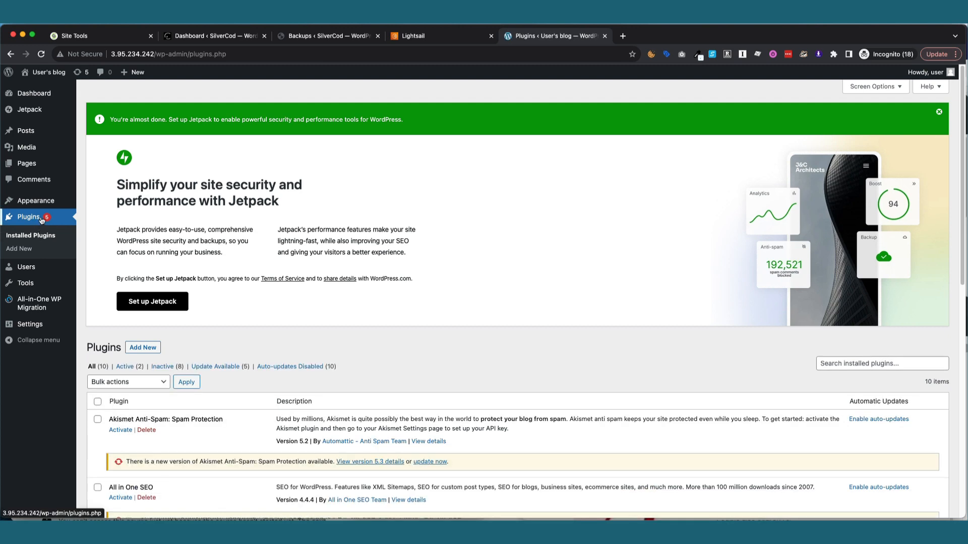
scroll(176, 316, down, 1)
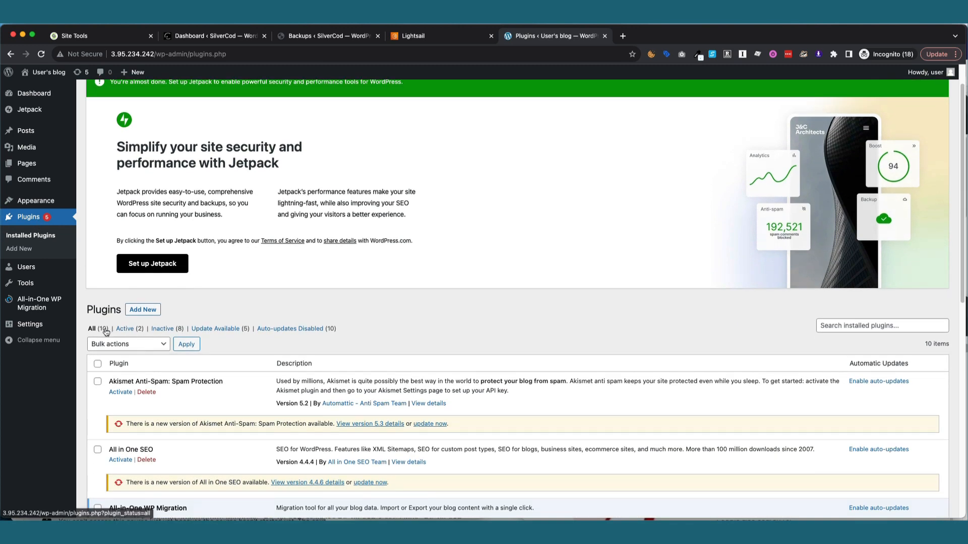
Open the SilverCod site's Installed Plugins page, listing 10 plugins.
click(299, 36)
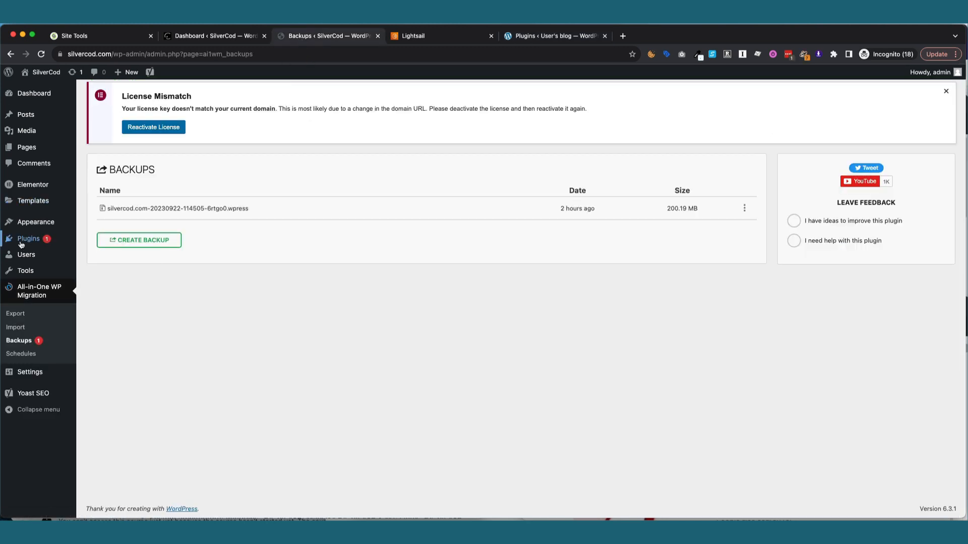
mouse_move(31, 239)
click(93, 246)
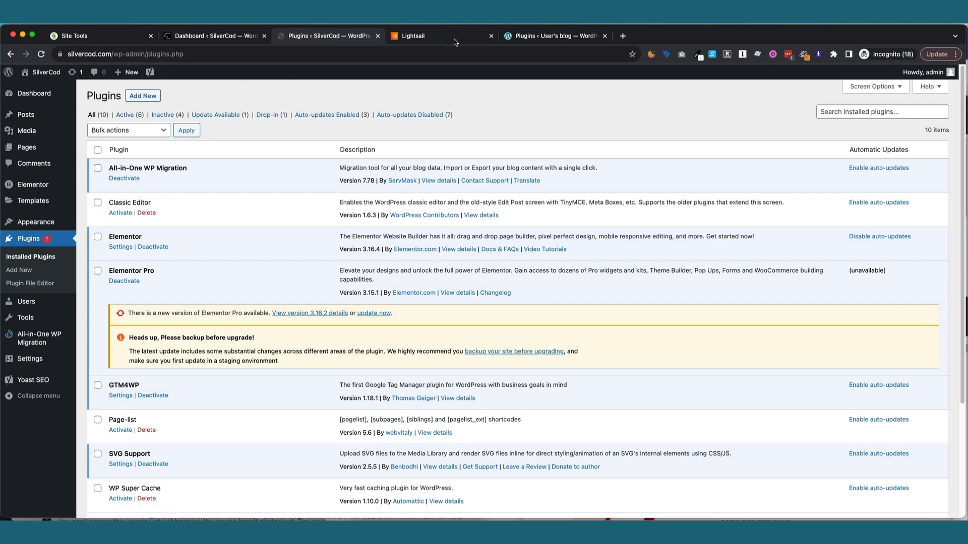
click(552, 36)
scroll(159, 239, down, 1)
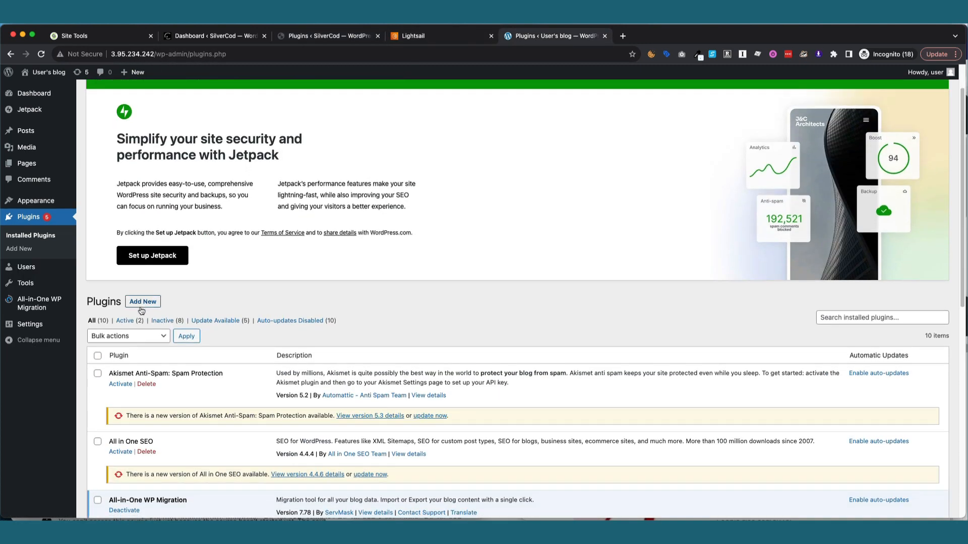
scroll(139, 240, down, 3)
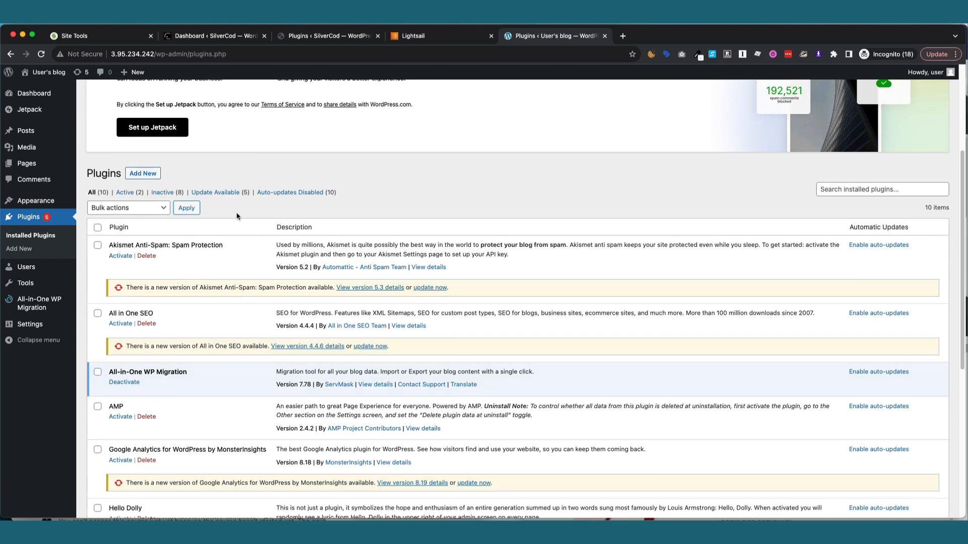
click(303, 37)
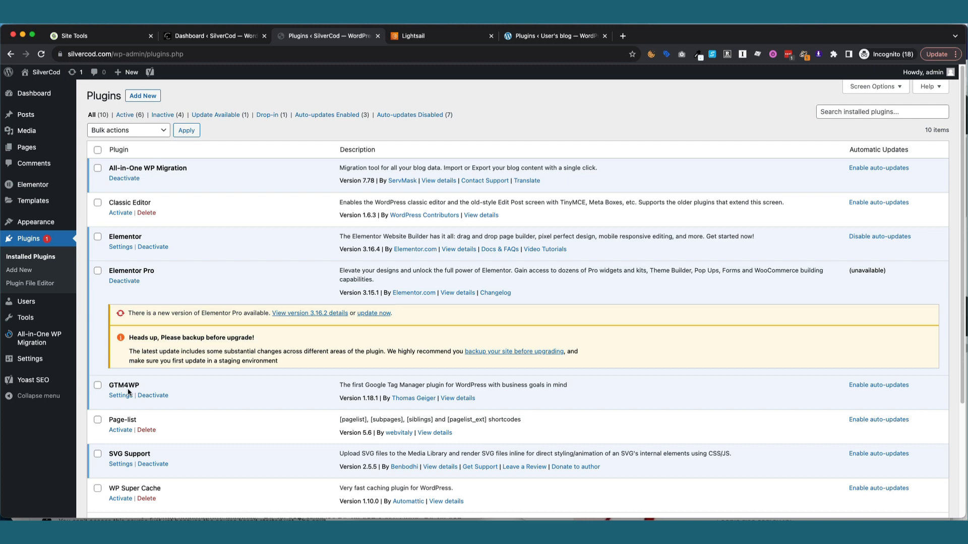
click(555, 36)
scroll(167, 279, down, 3)
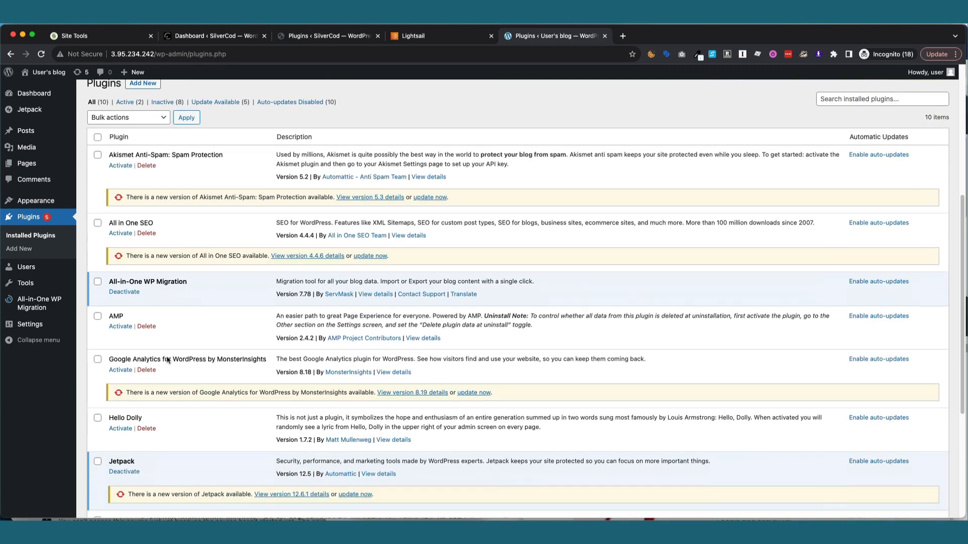
scroll(168, 360, down, 8)
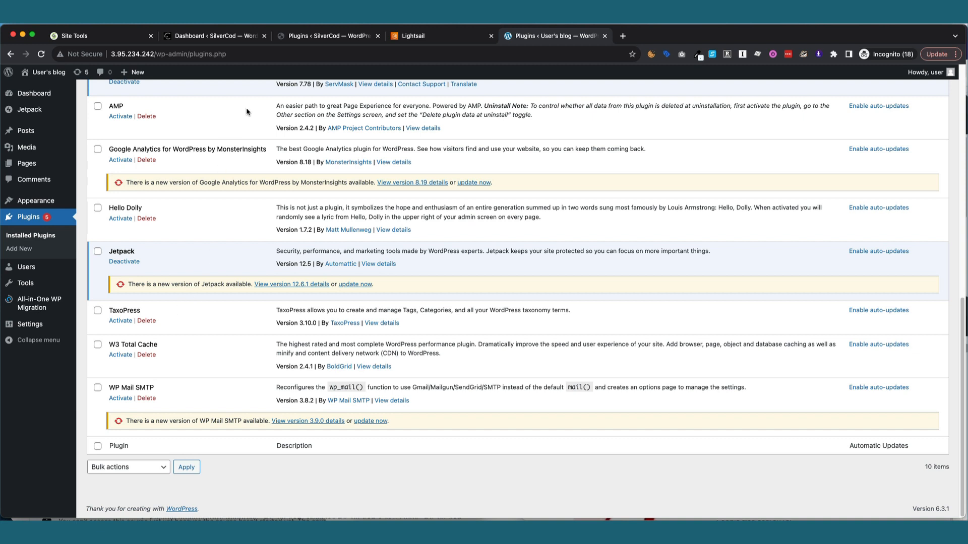
click(330, 36)
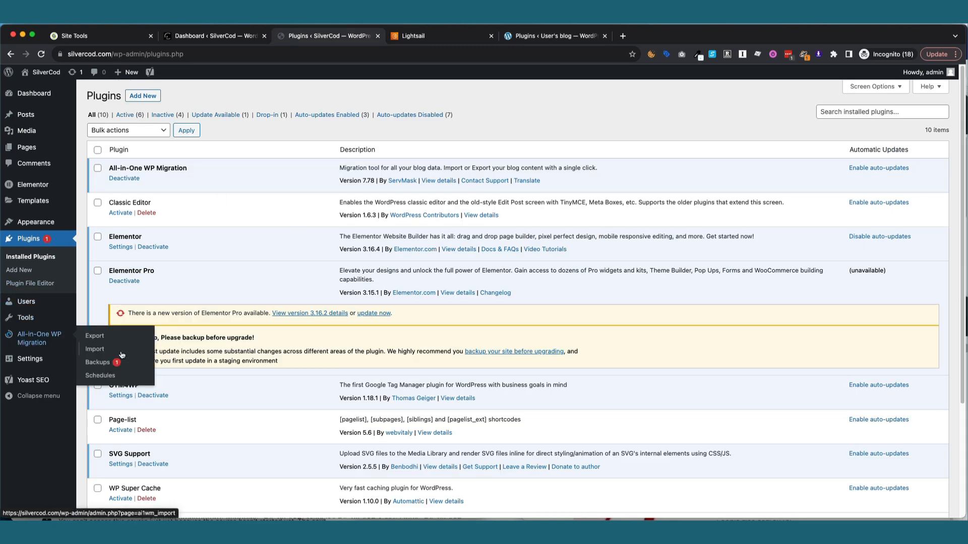
Copy the SilverCod backup's file name from the All-in-One WP Migration Backups page.
click(98, 363)
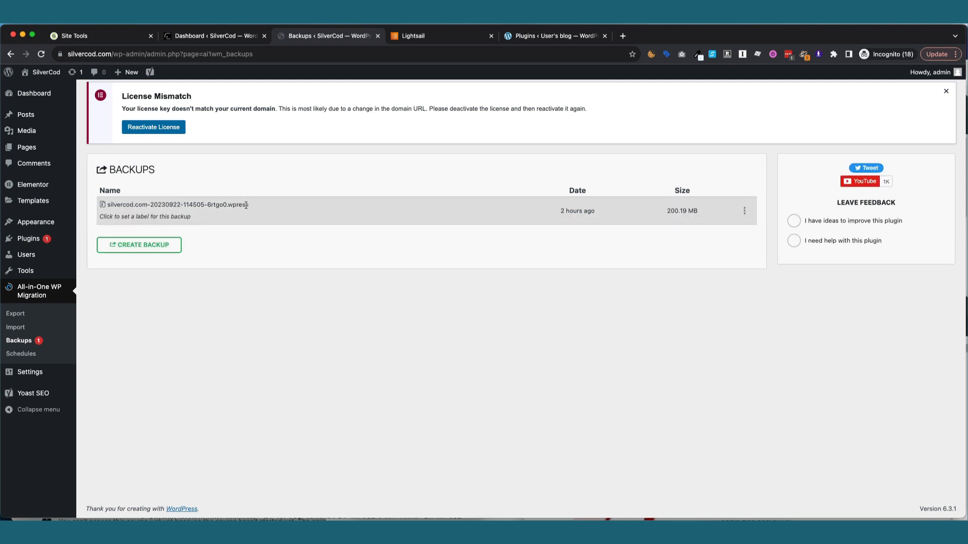
drag(252, 206, 107, 205)
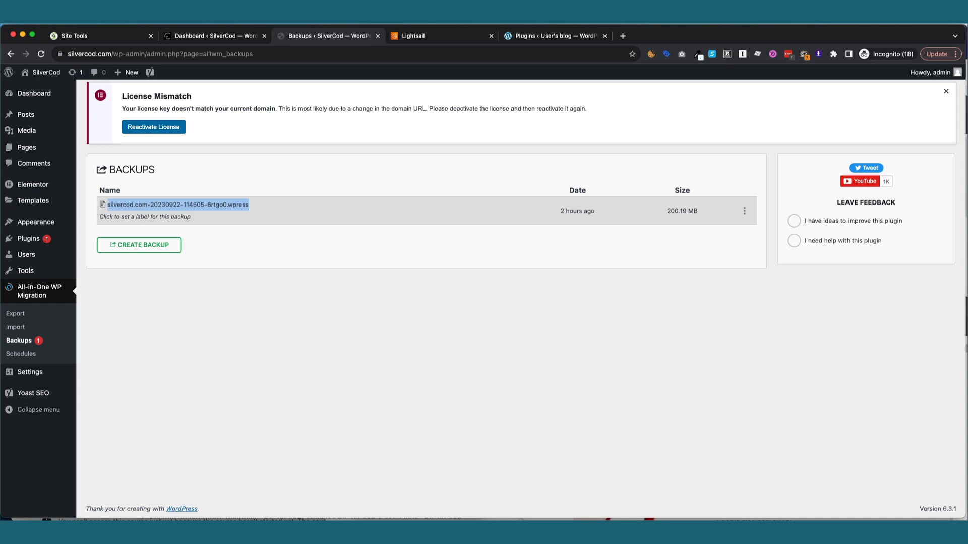
right_click(109, 206)
click(126, 227)
click(294, 160)
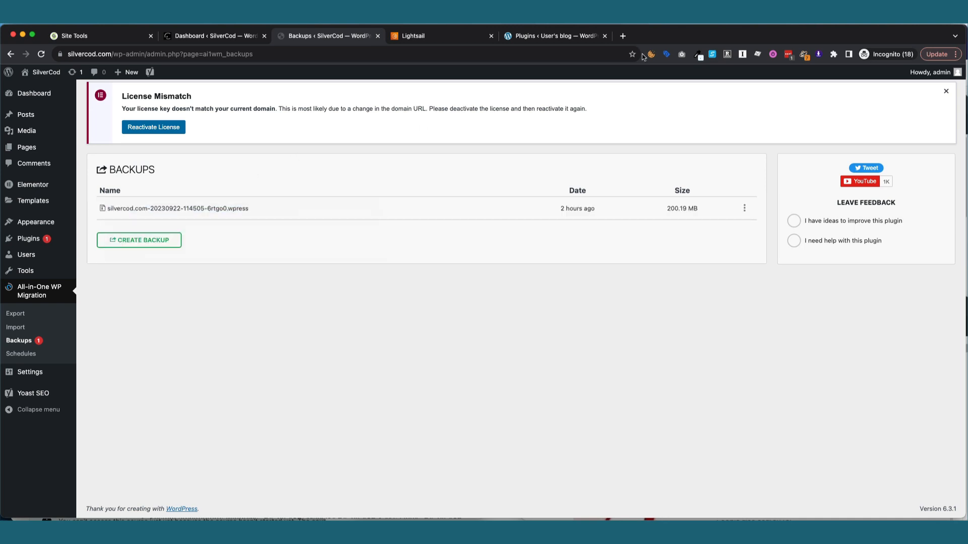
Open the new site's All-in-One WP Migration Import page and note its 80 MB upload limit.
click(555, 36)
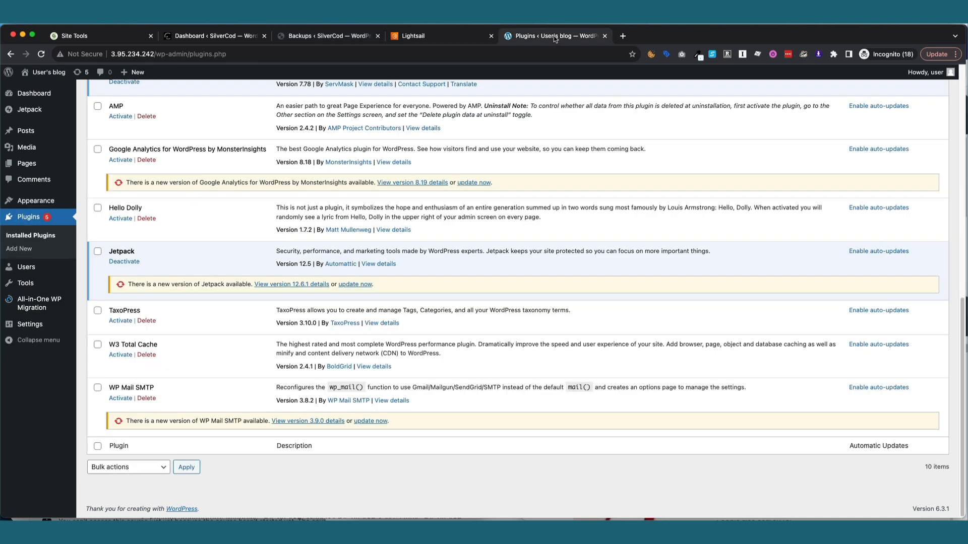
scroll(422, 209, up, 10)
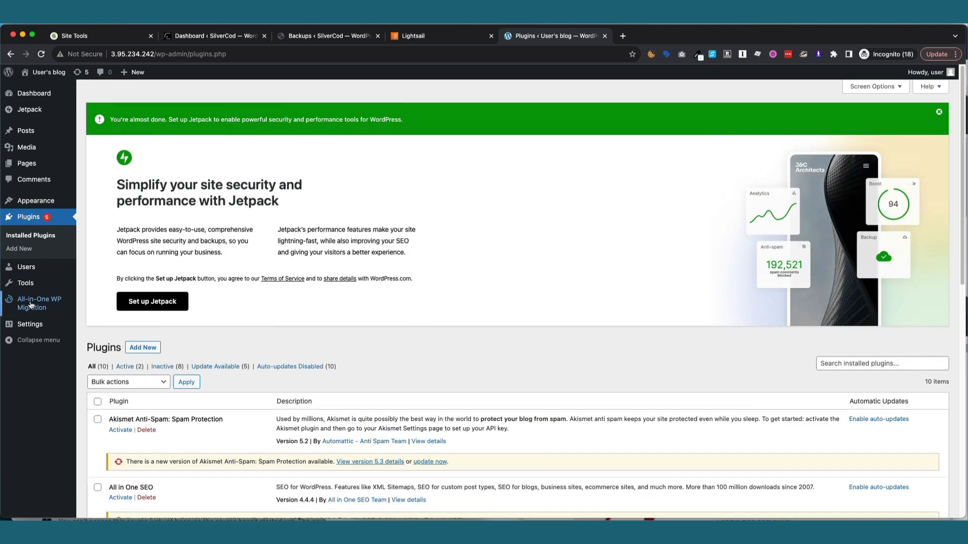
click(31, 305)
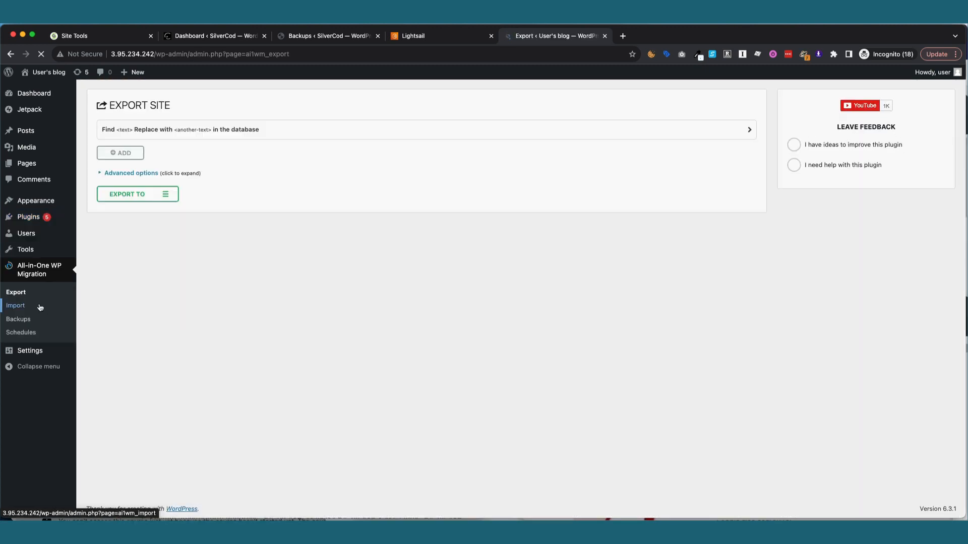
click(35, 306)
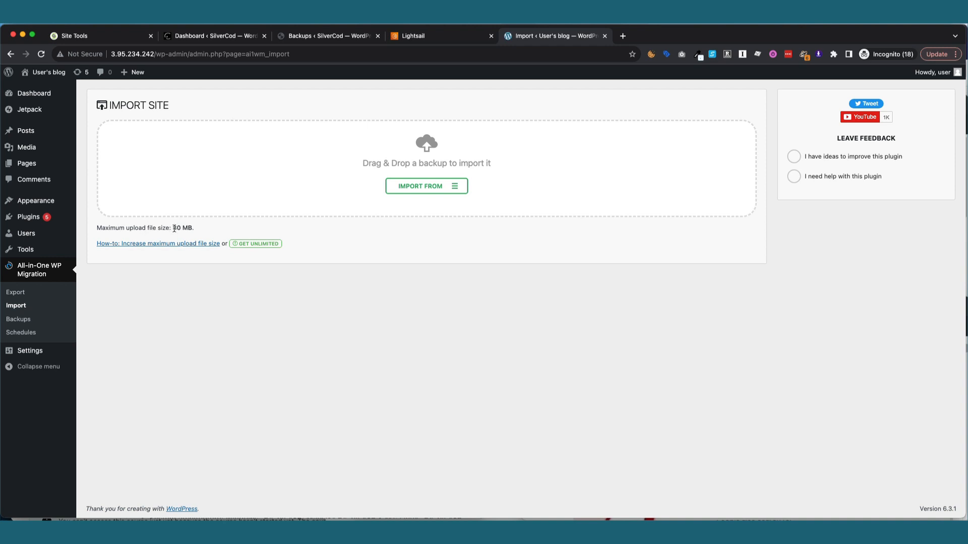
drag(174, 228, 187, 226)
click(192, 228)
Open ServMask's how-to guide on raising the maximum upload file size.
click(348, 36)
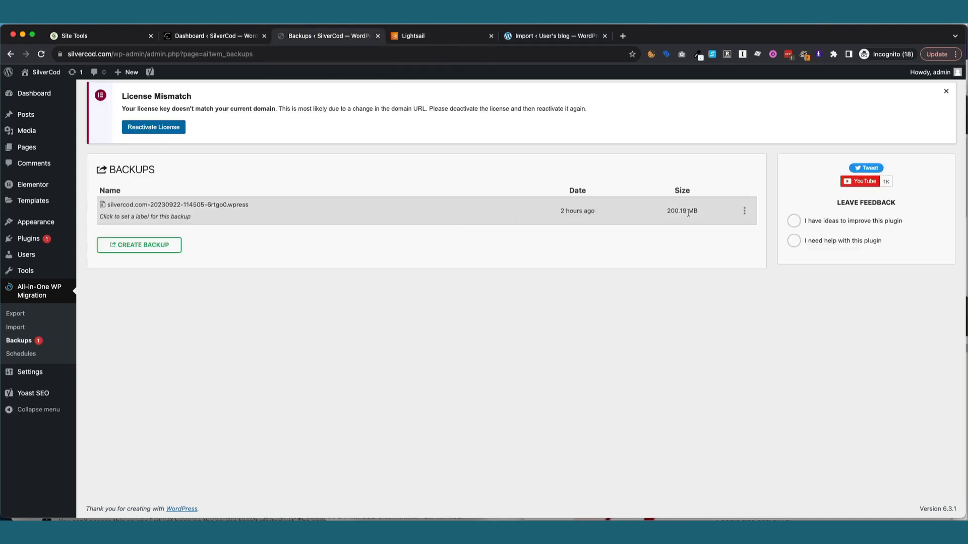
click(544, 37)
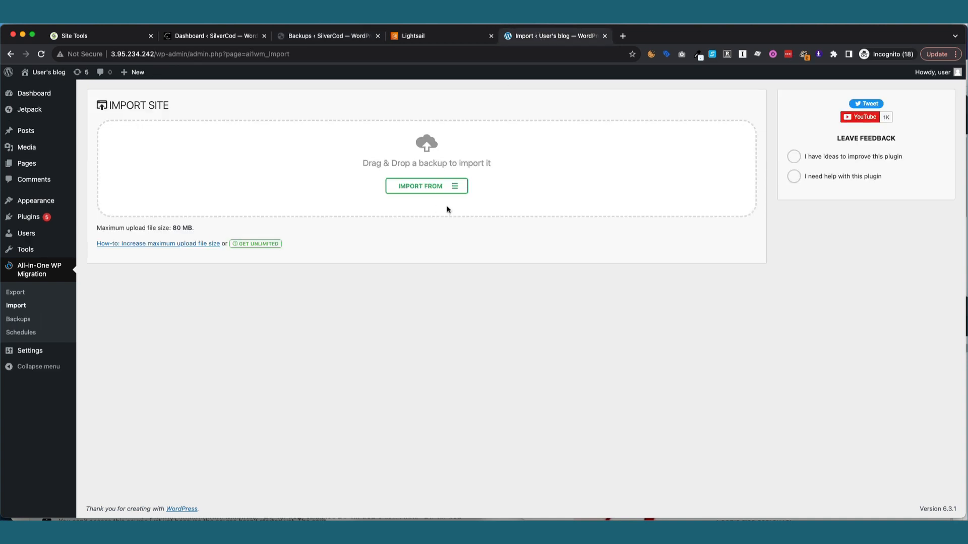
click(183, 245)
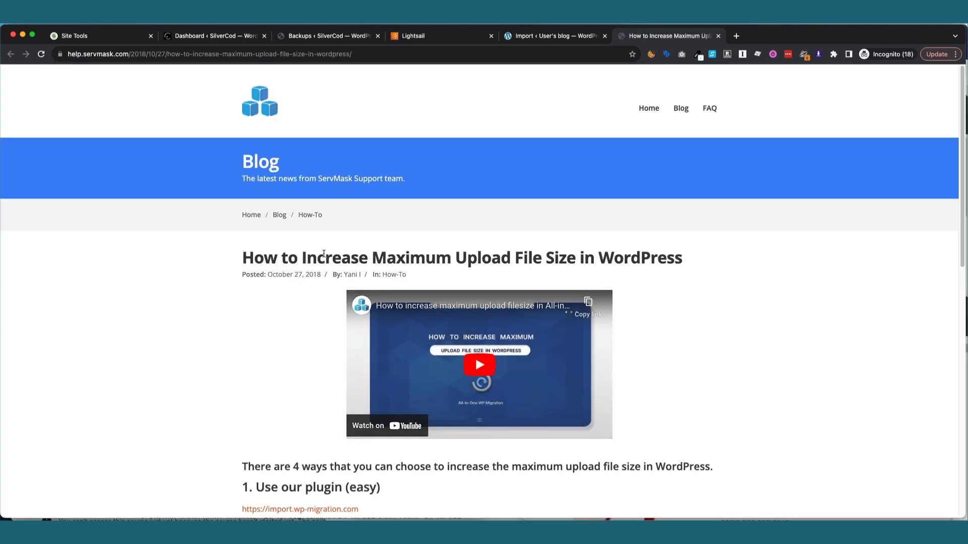
Read through the guide's four upload-limit methods, then move the 'aws lightsail increase upload size' results tab last.
scroll(323, 253, down, 1)
scroll(324, 253, down, 1)
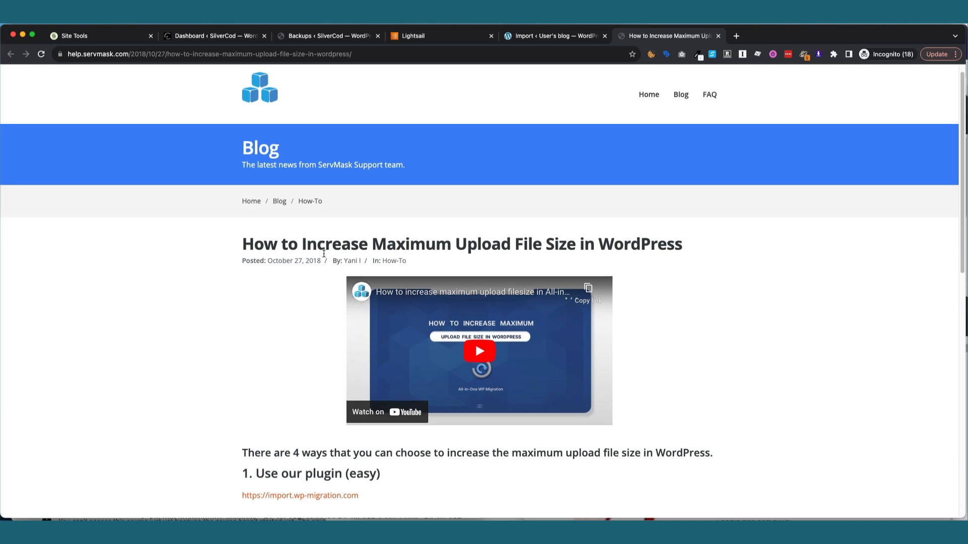
scroll(323, 253, down, 2)
scroll(324, 257, down, 5)
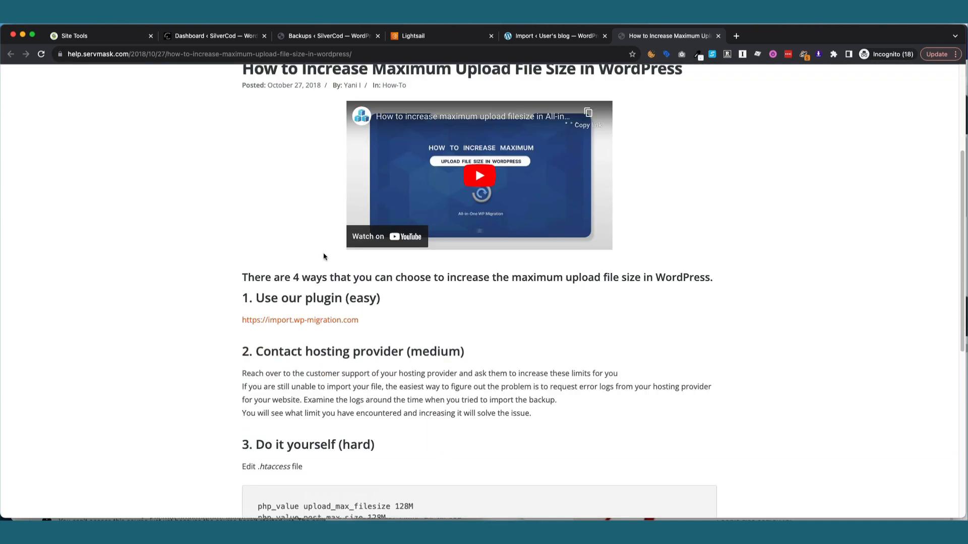
scroll(323, 257, down, 7)
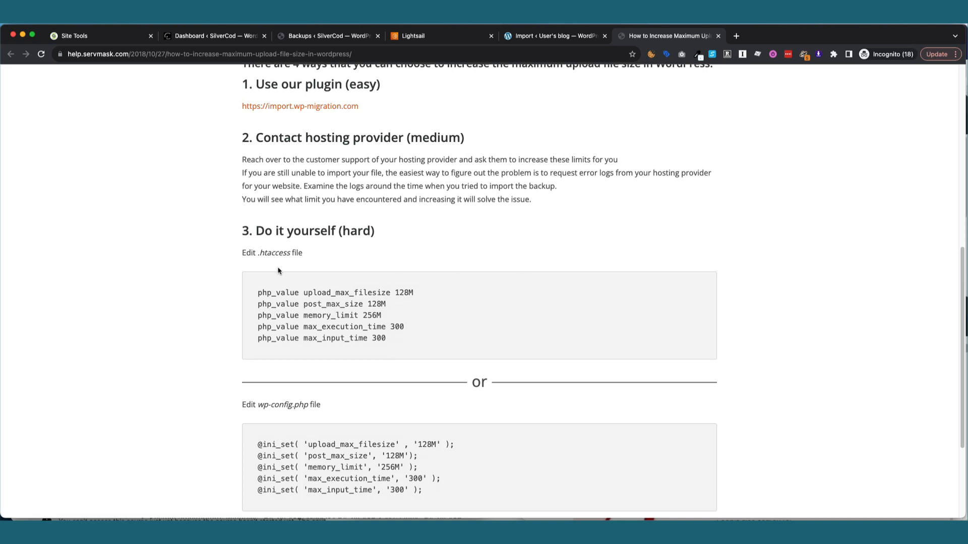
scroll(353, 363, down, 1)
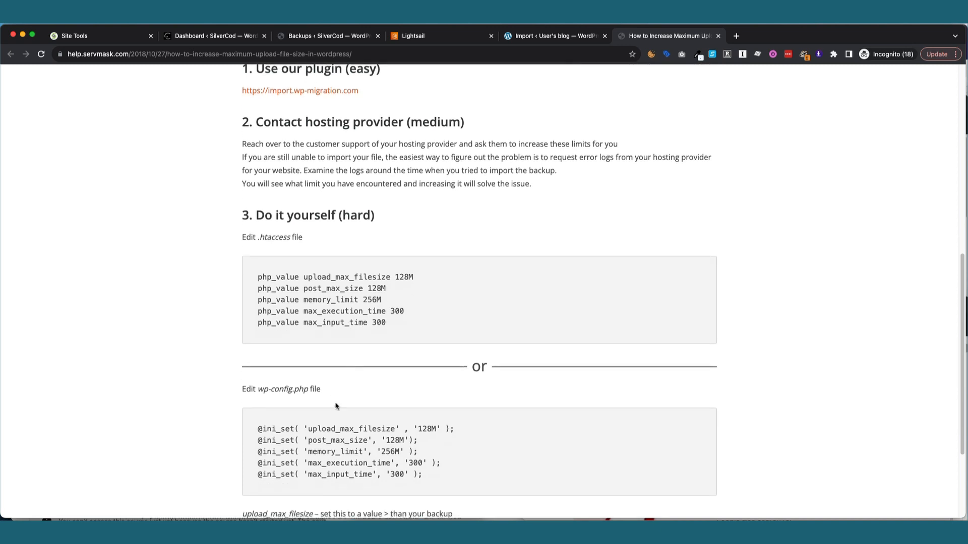
scroll(335, 405, down, 3)
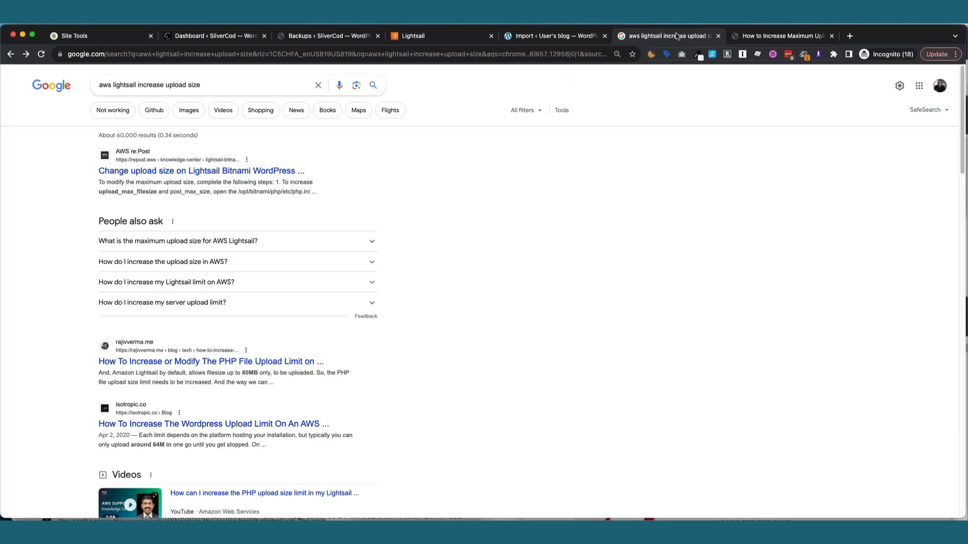
drag(678, 36, 758, 43)
Open the top AWS re:Post result on raising the Lightsail Bitnami PHP upload limit and skim it.
scroll(437, 147, down, 1)
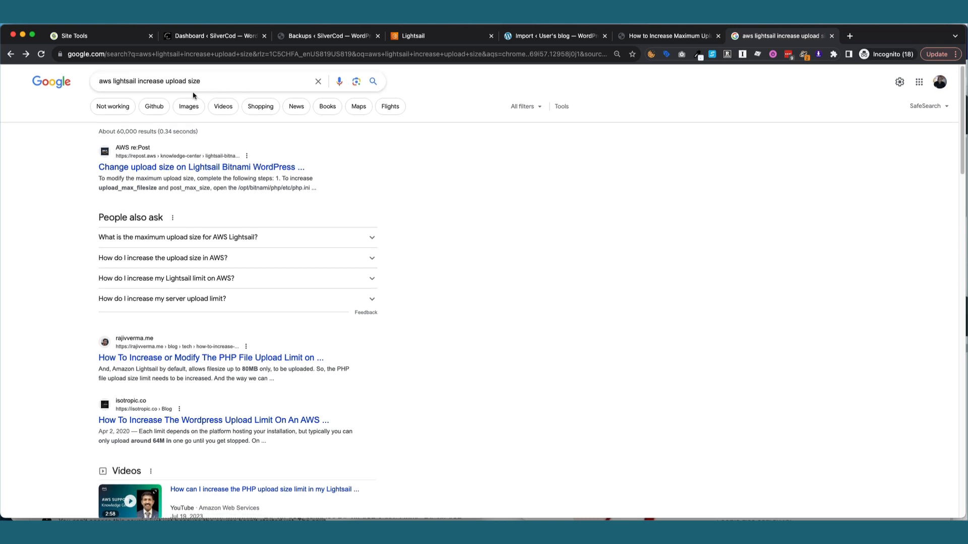
click(201, 168)
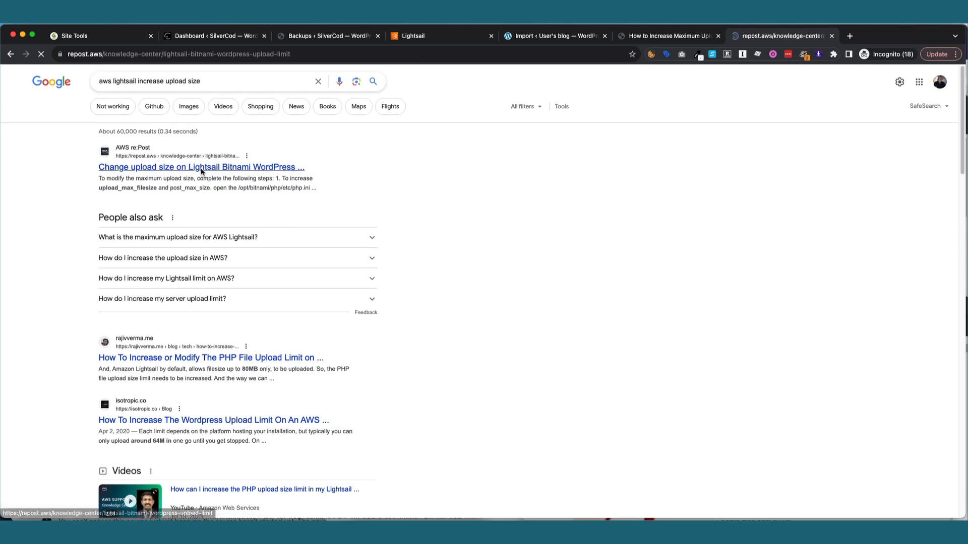
scroll(267, 255, down, 1)
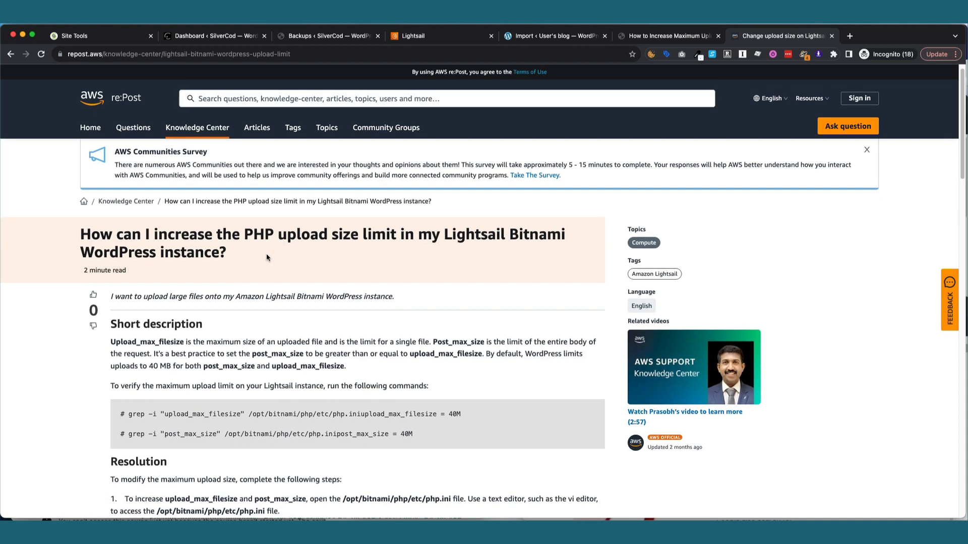
scroll(266, 255, down, 2)
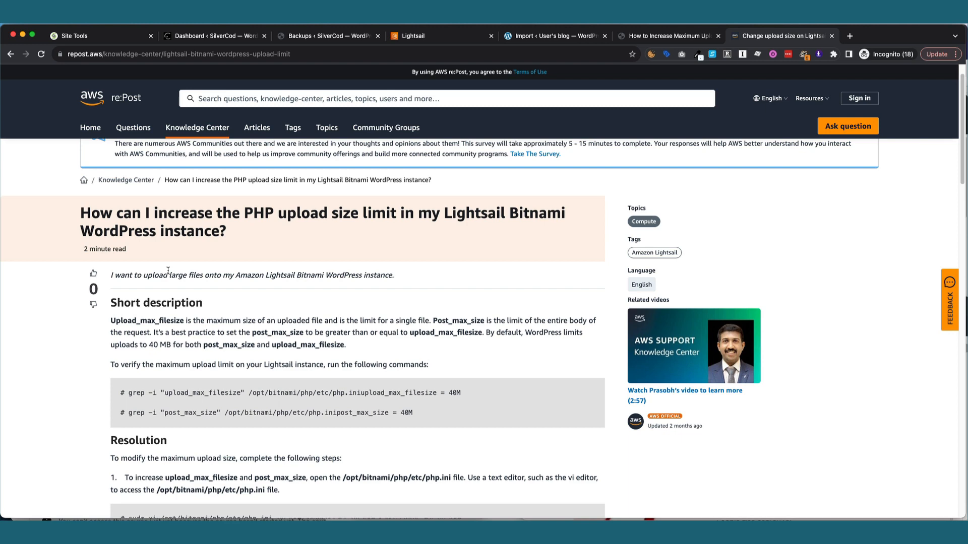
scroll(169, 283, down, 2)
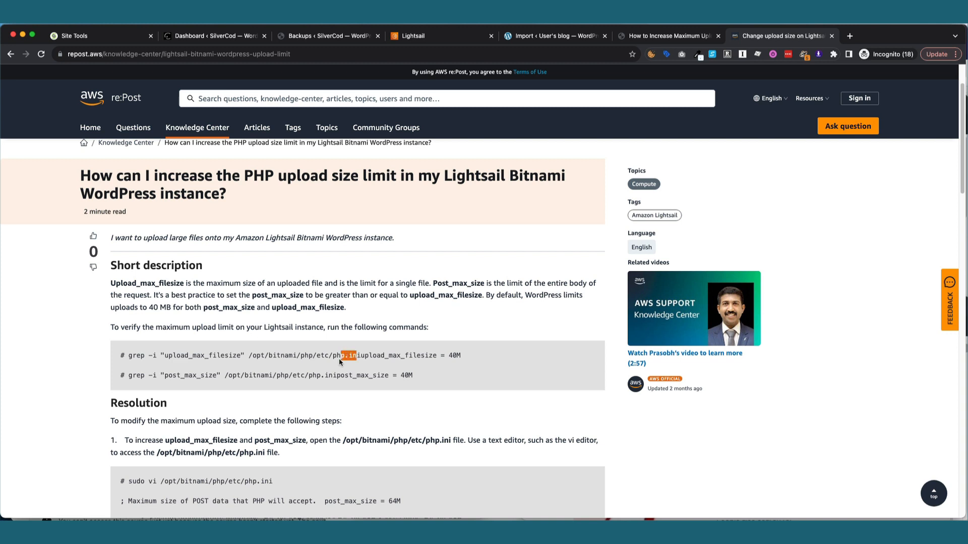
Highlight the php.ini path in the article's grep command, then return to the WordPress import page.
click(339, 359)
drag(359, 356, 269, 357)
click(348, 316)
click(560, 36)
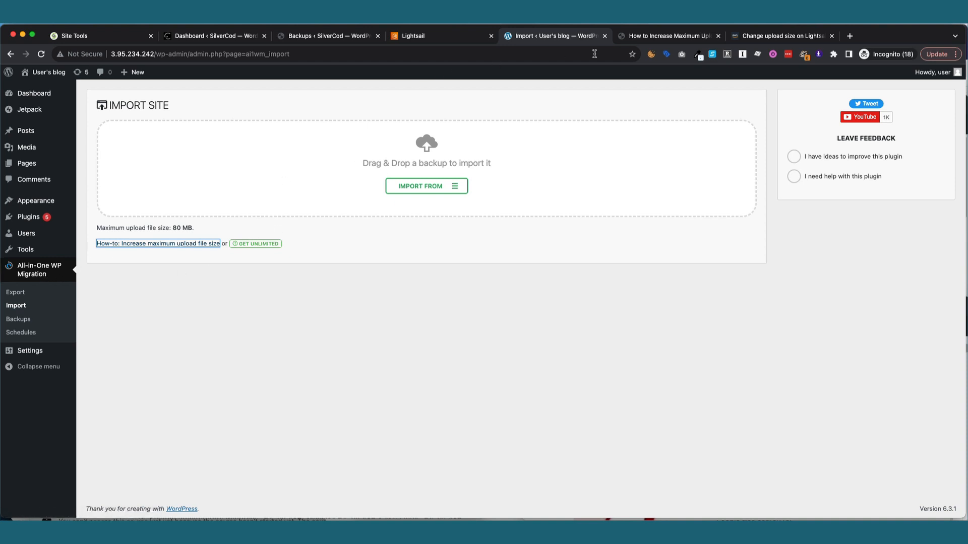
Return to the ServMask article and highlight 'htaccess' in its section 3.
click(642, 35)
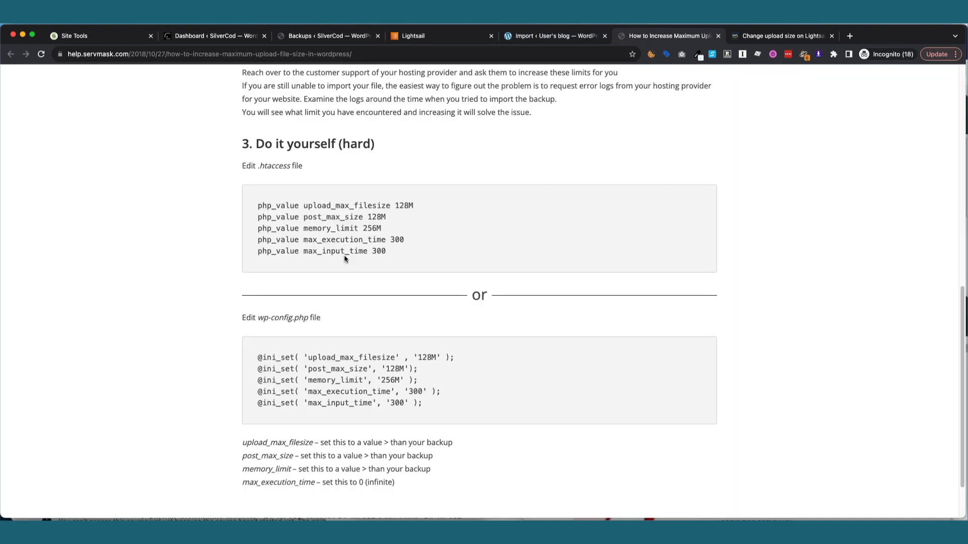
double_click(270, 167)
Open an SSH terminal on test, change to the root directory with cd /, and move the window aside.
click(450, 41)
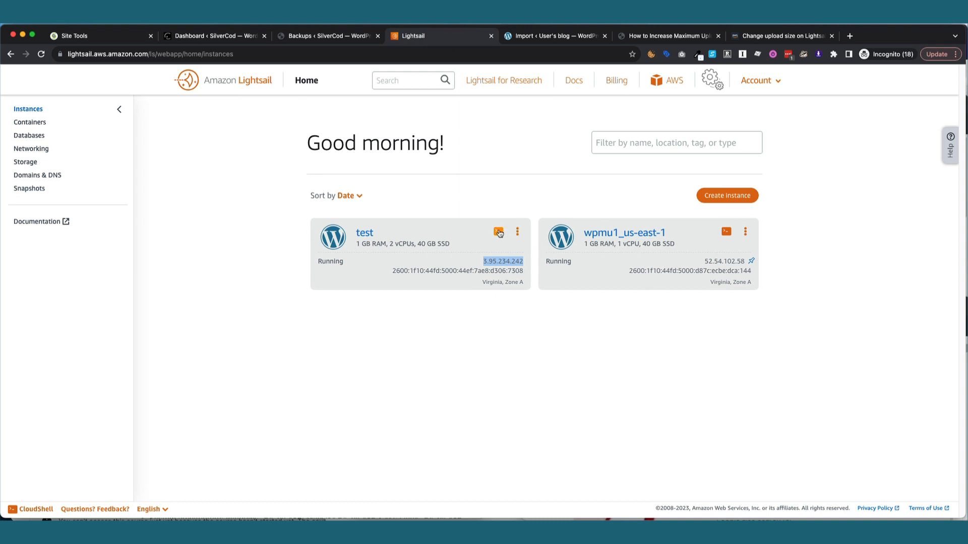
click(498, 232)
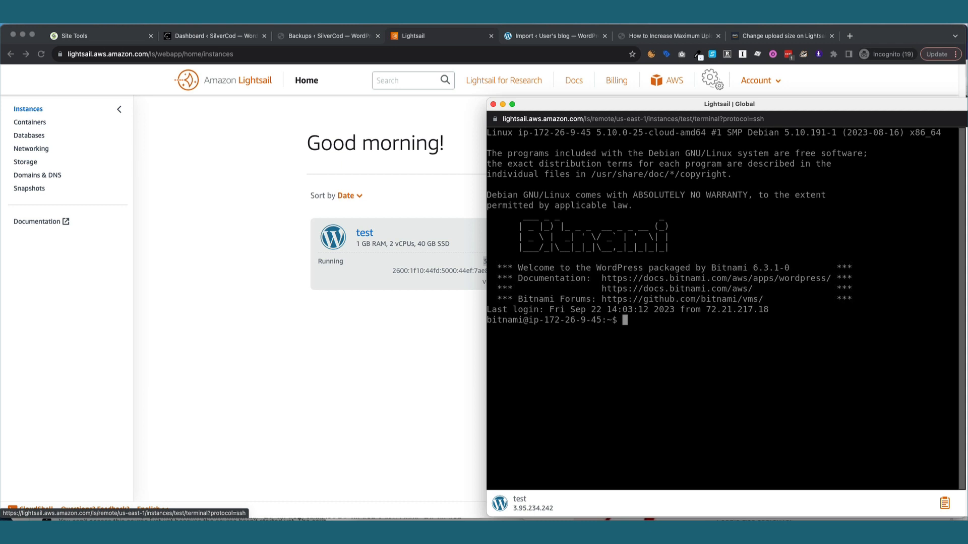
text(cd /)
key(Return)
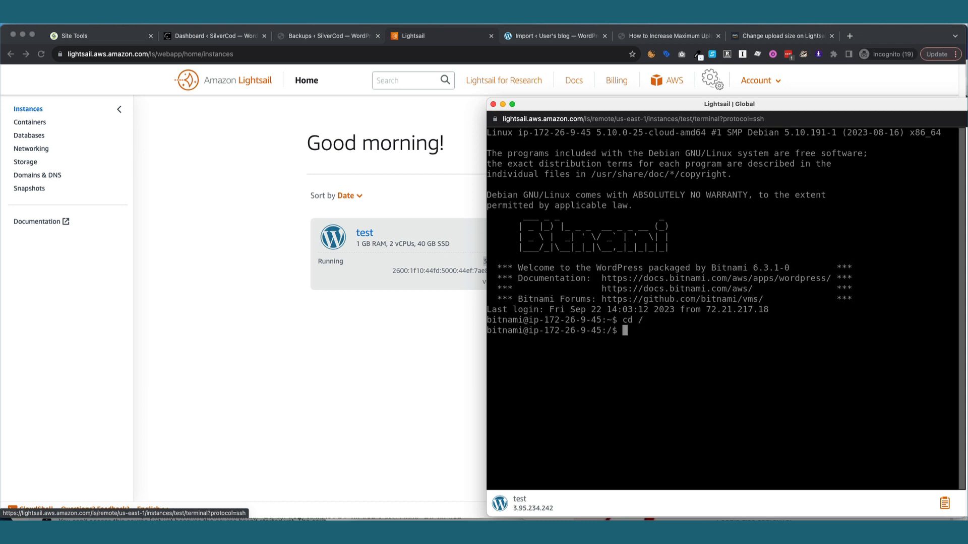
text(sudo fdind)
key(BackSpace)
key(BackSpace)
key(BackSpace)
key(BackSpace)
key(BackSpace)
key(BackSpace)
key(BackSpace)
key(BackSpace)
key(BackSpace)
key(BackSpace)
drag(595, 102, 967, 252)
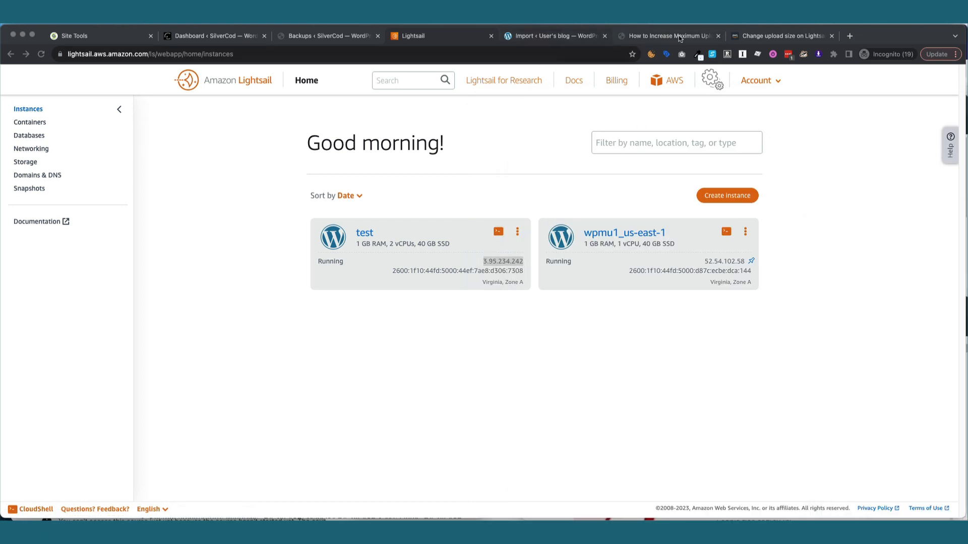
click(771, 36)
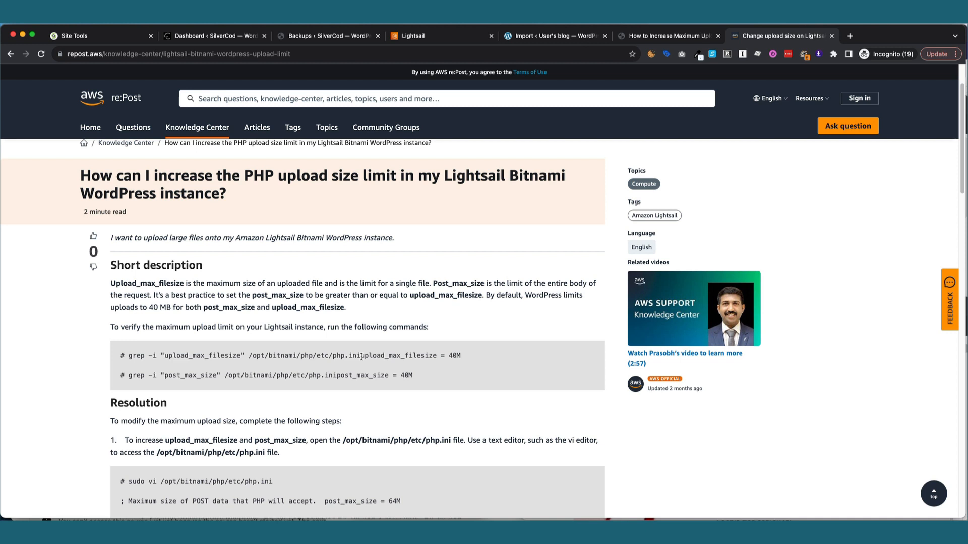
Paste and run the article's grep command, showing upload_max_filesize = 80M, then start sudo vi /opt/bitnami/php/etc/php.ini.
drag(361, 356, 129, 361)
right_click(132, 359)
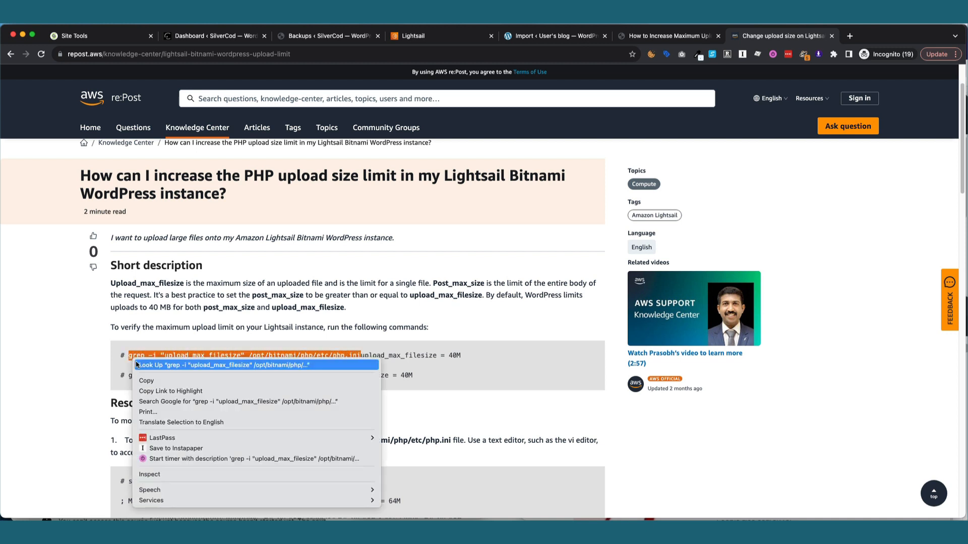
click(148, 381)
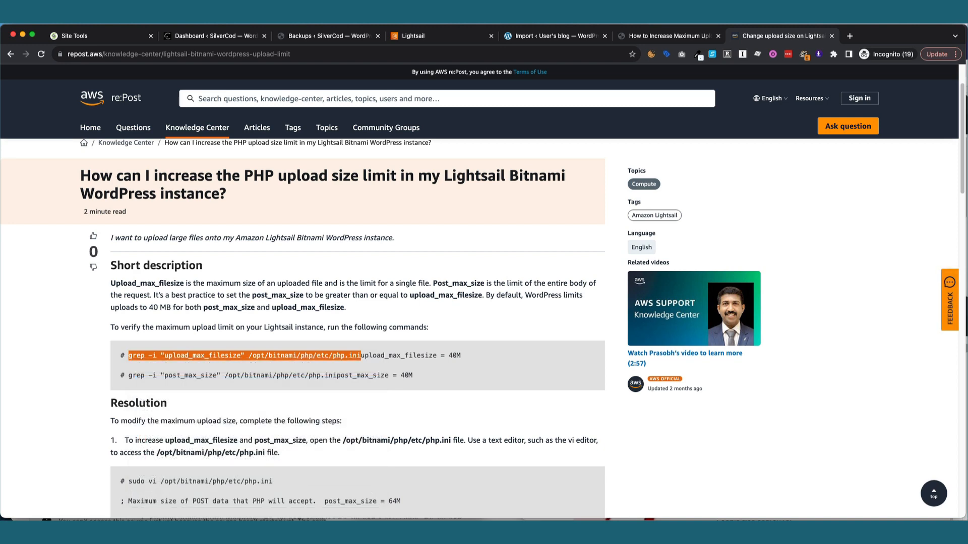
drag(966, 174, 645, 117)
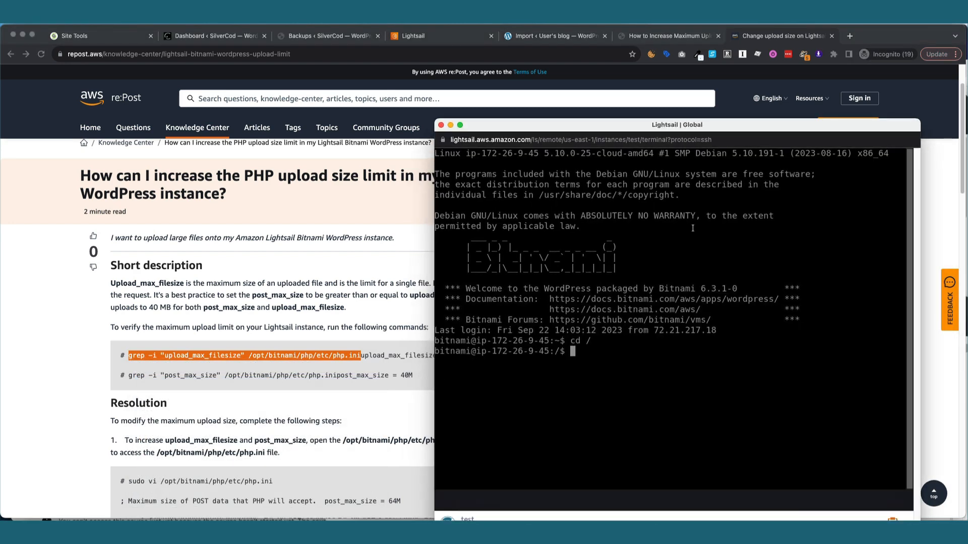
right_click(640, 414)
click(666, 434)
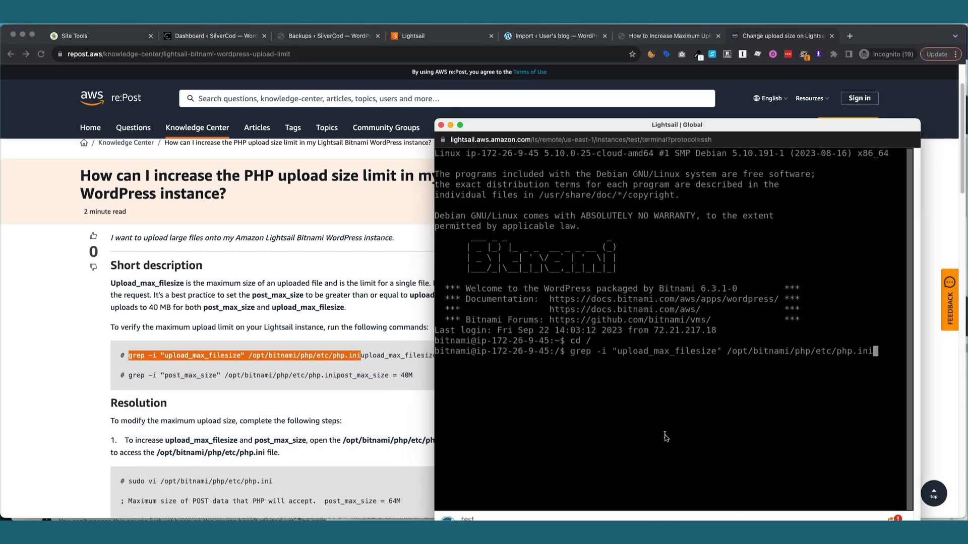
key(Return)
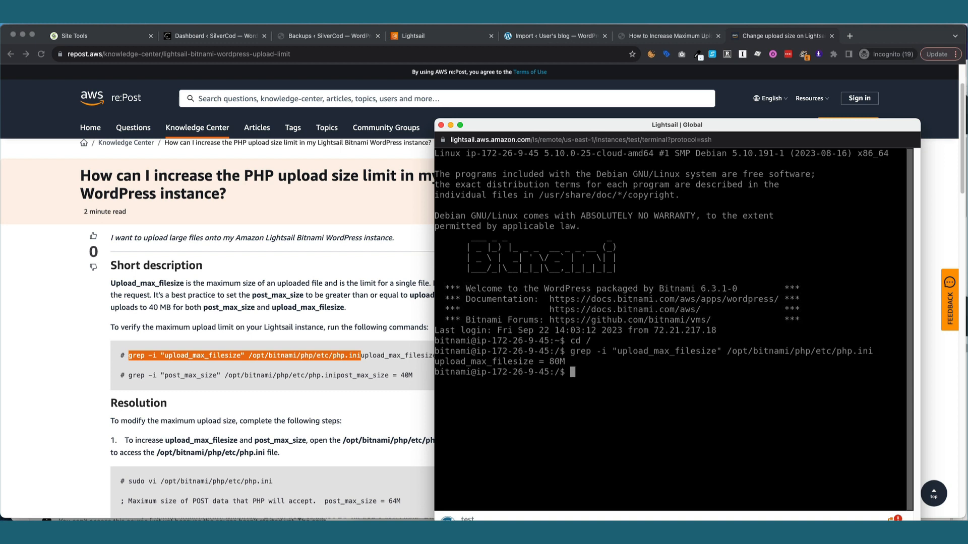
text(sudo vi)
text(/opt/bitnami/)
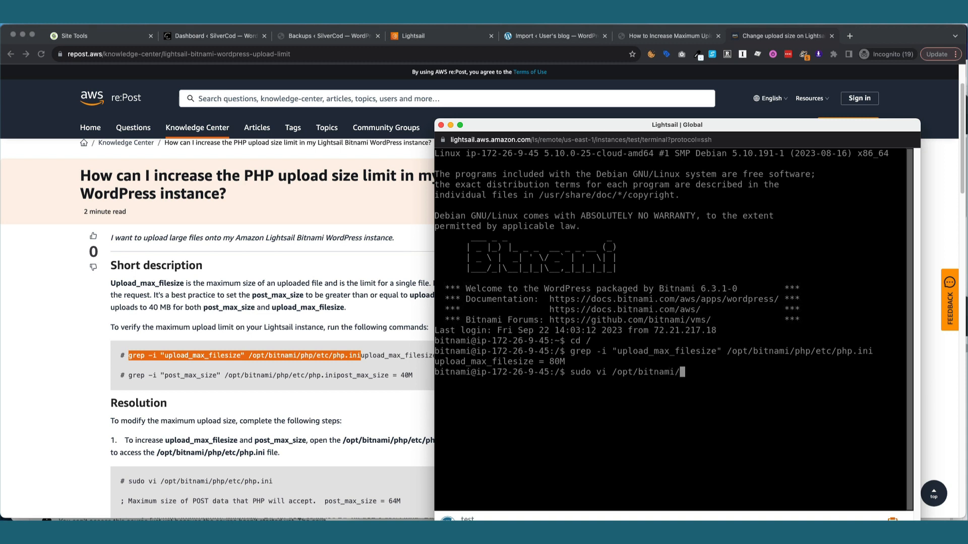
text(php/etc/php.ini)
In vi, change post_max_size and upload_max_filesize in /opt/bitnami/php/etc/php.ini from 80M to 800M and save with :wq!
key(Return)
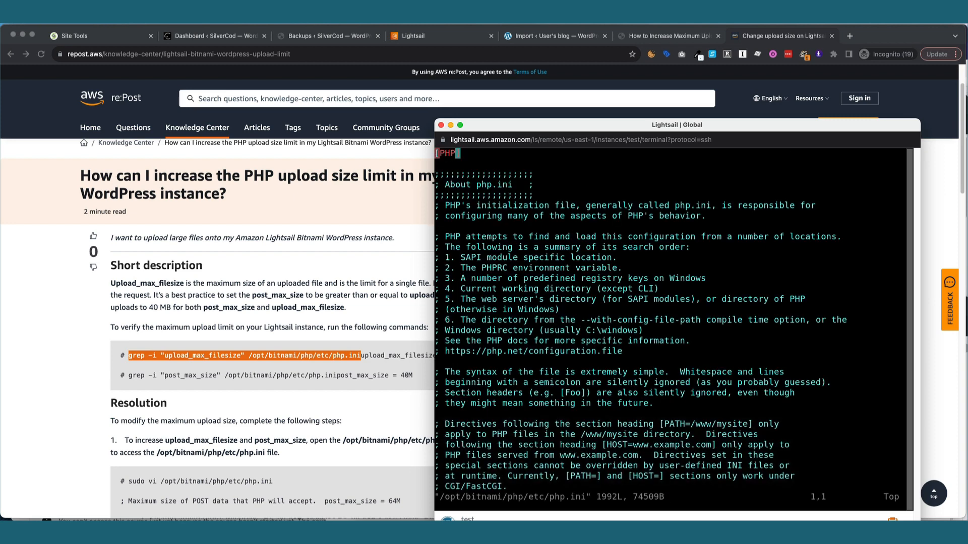
text(/80M)
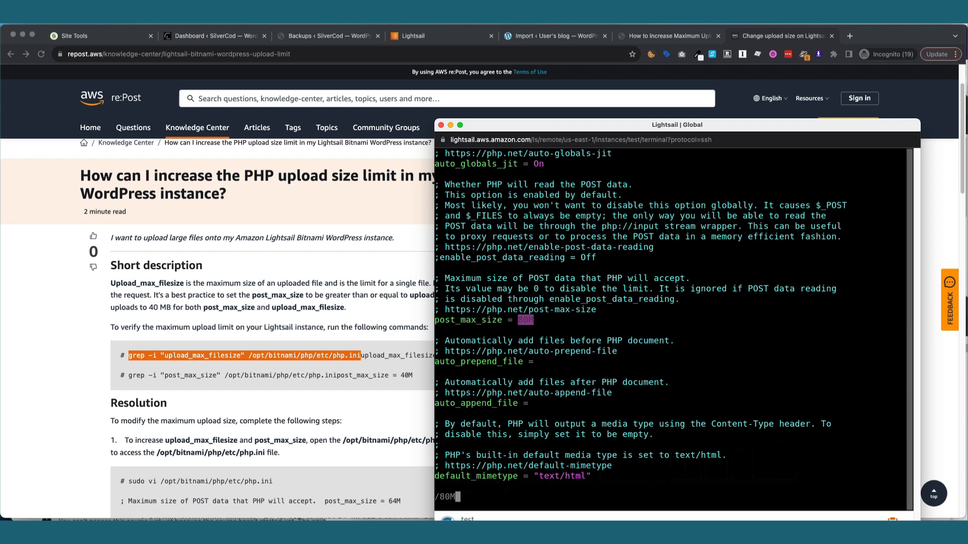
key(Return)
key(Right)
key(Right)
text(i)
text(0)
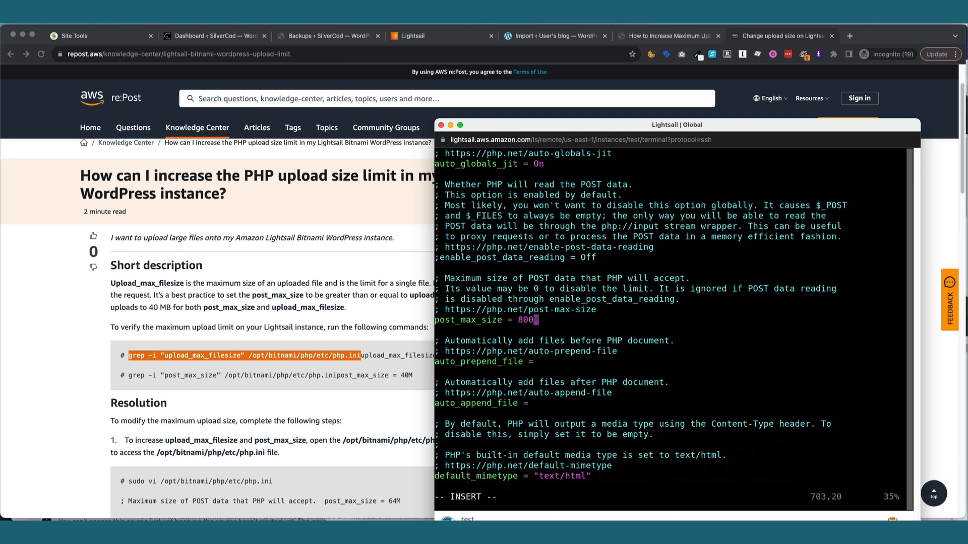
key(Escape)
key(n)
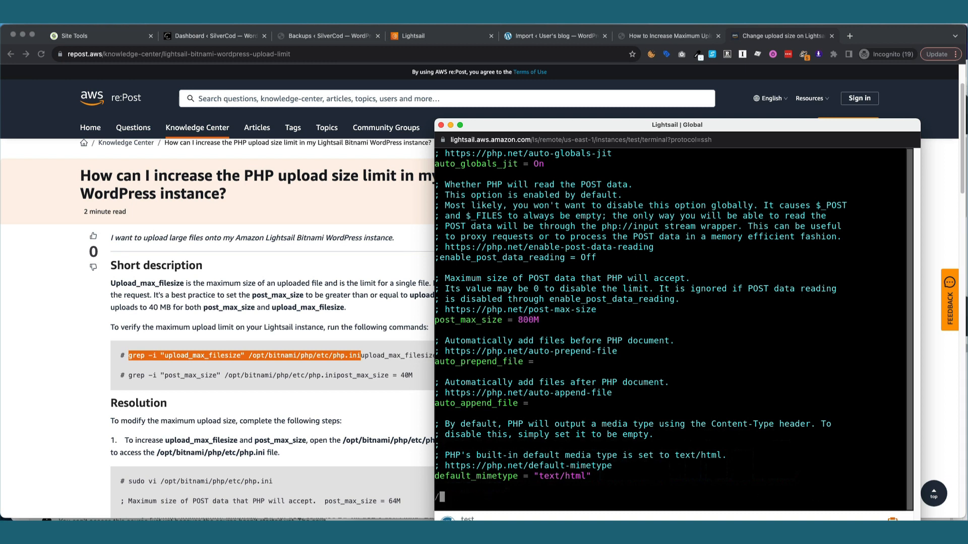
key(Right)
key(Right)
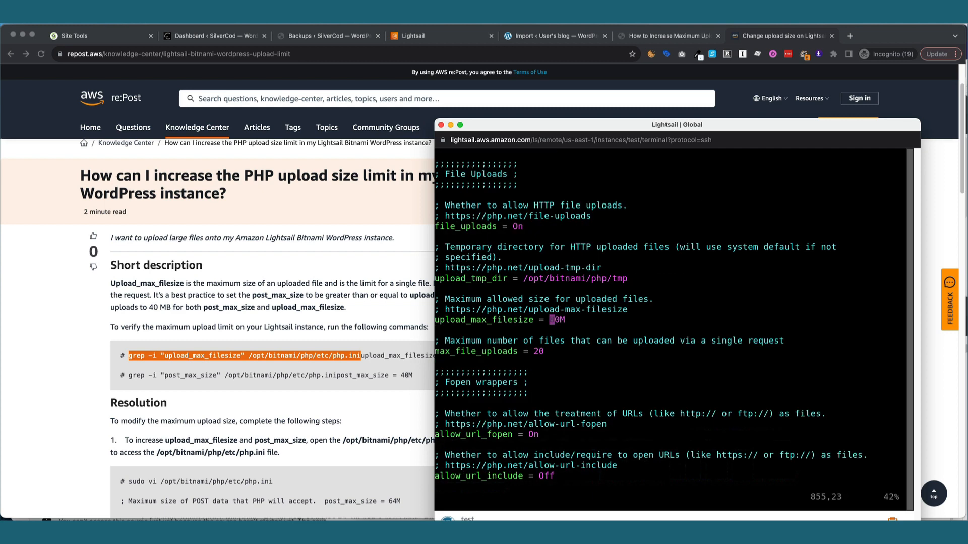
text(i0)
key(Escape)
text(:wq!)
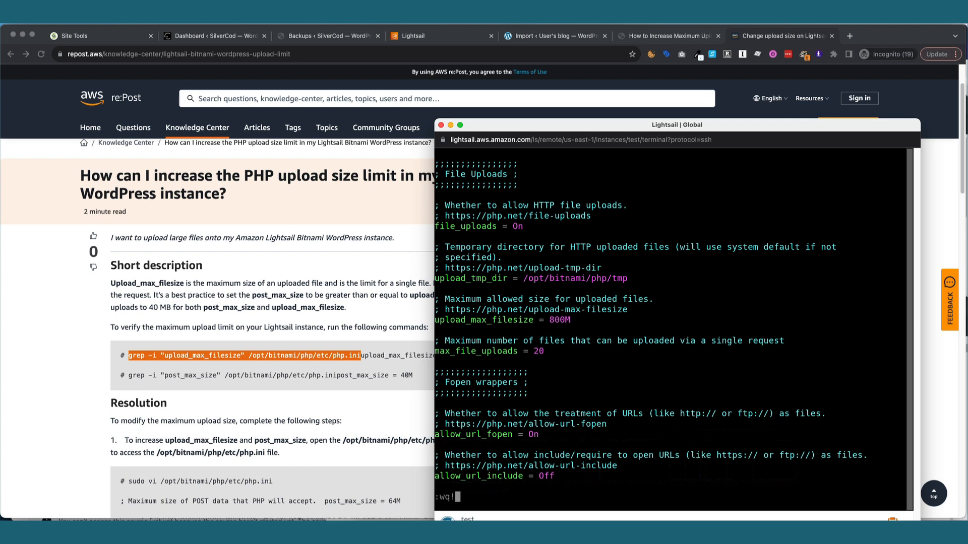
key(Return)
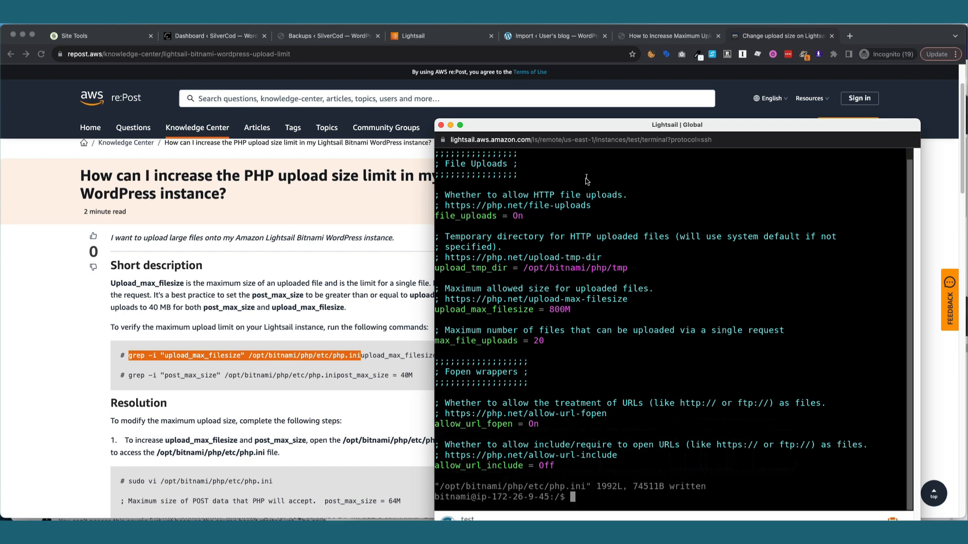
Copy the LimitRequestBody grep command from re:Post and run it in the SSH terminal.
double_click(582, 128)
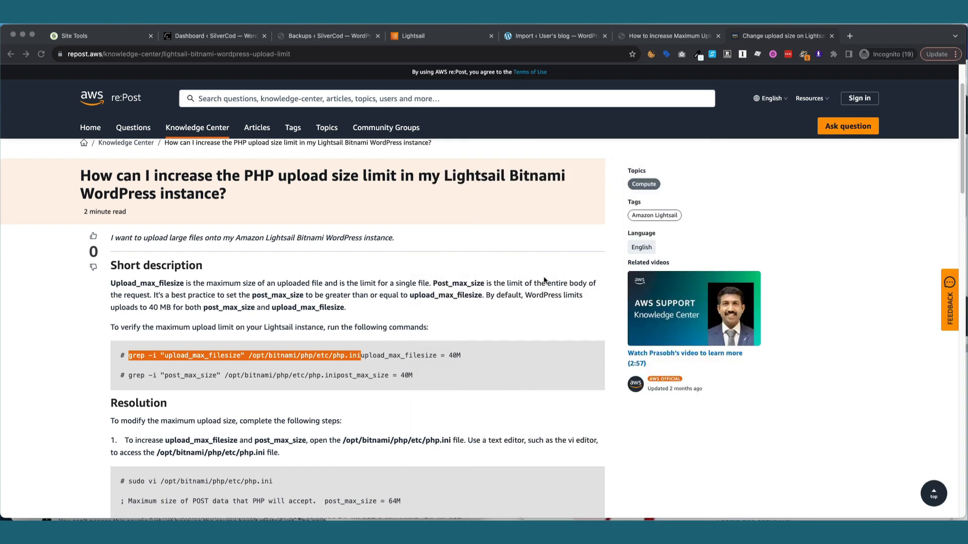
scroll(524, 287, down, 7)
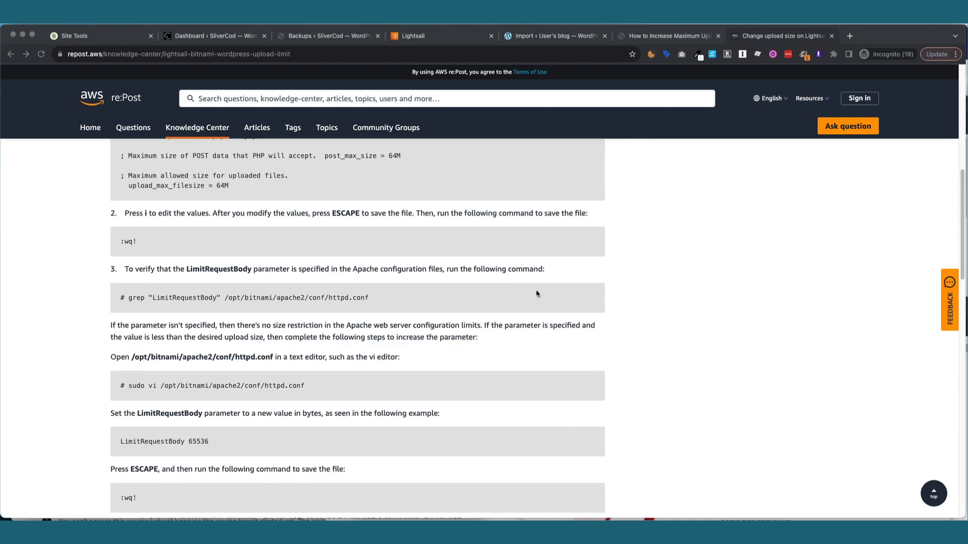
click(406, 306)
drag(399, 300, 128, 299)
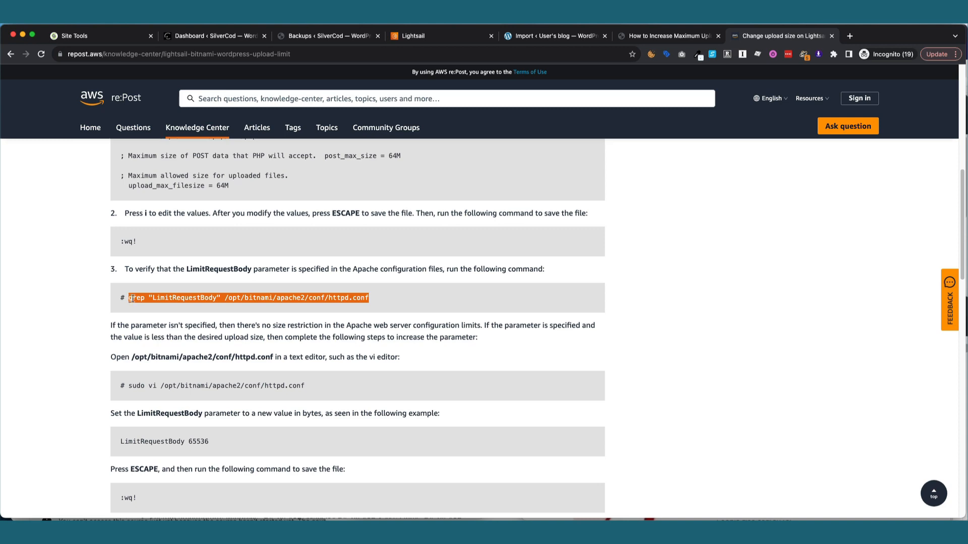
right_click(129, 299)
click(154, 319)
drag(966, 126, 655, 125)
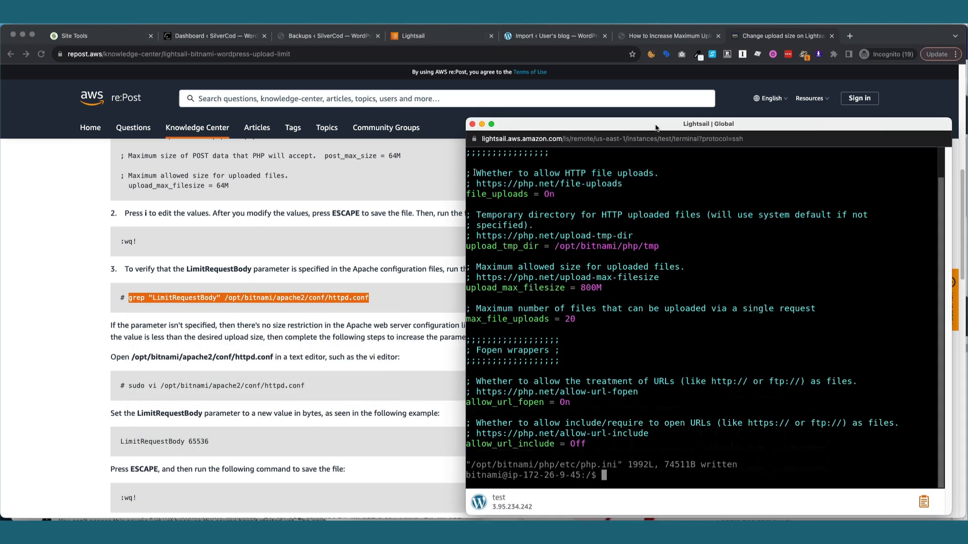
right_click(773, 266)
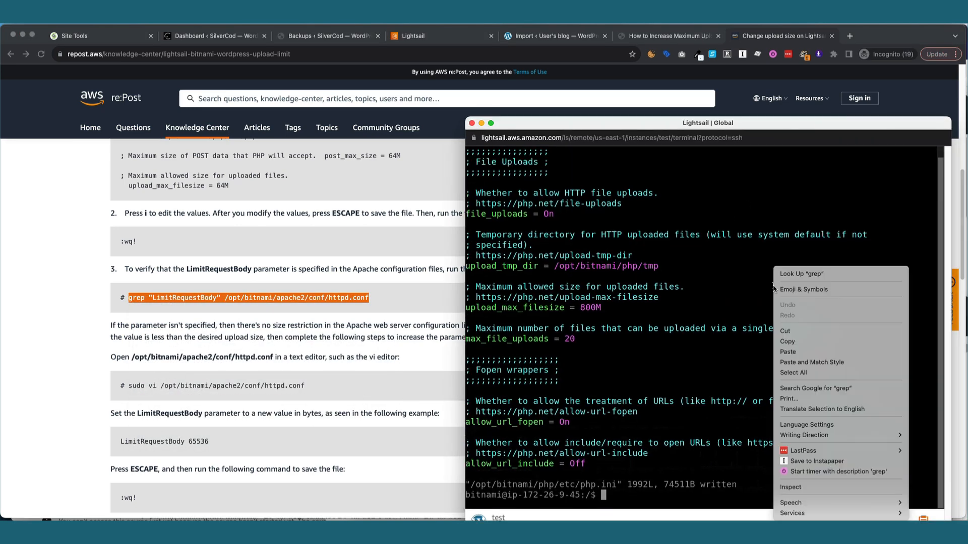
click(801, 353)
key(Return)
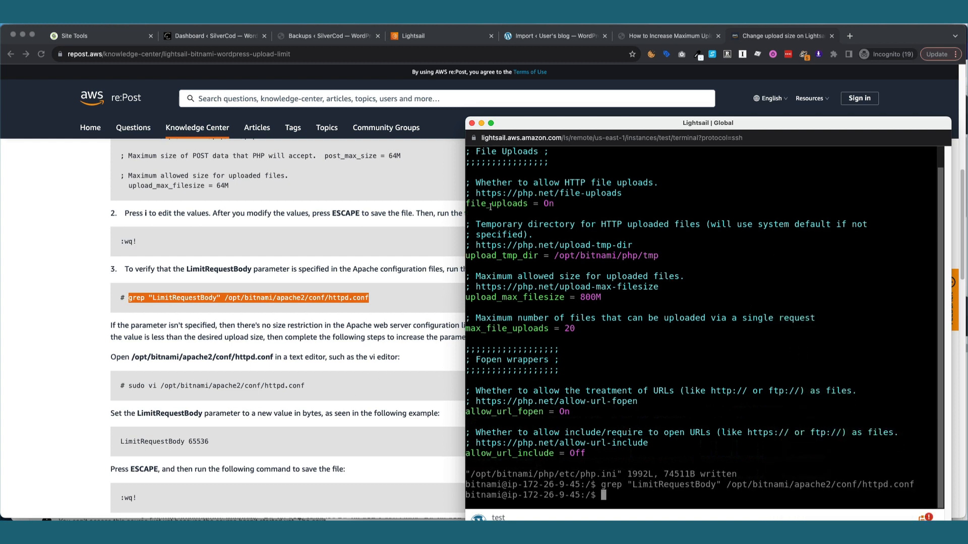
Read the article's note that no size restriction is set, and select the next commands.
drag(535, 125, 967, 162)
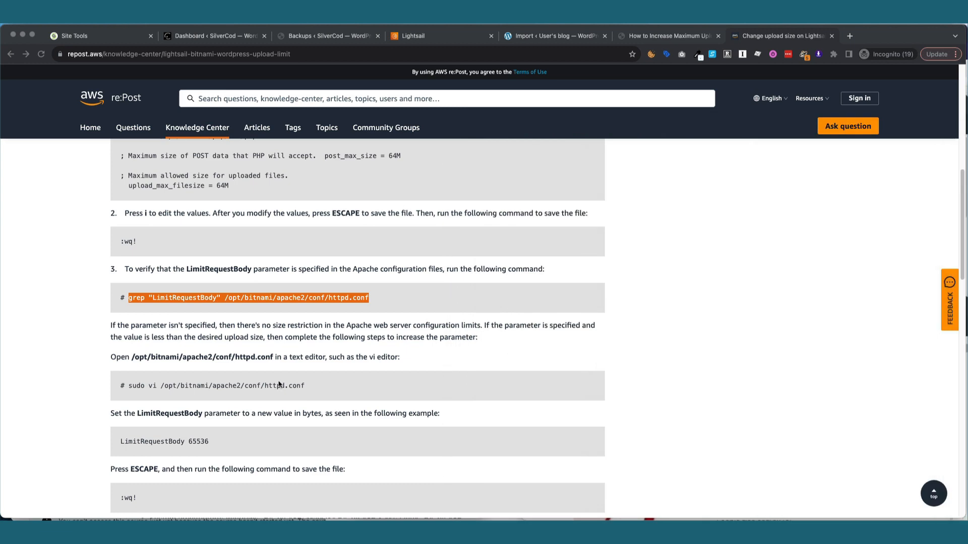
scroll(231, 419, down, 1)
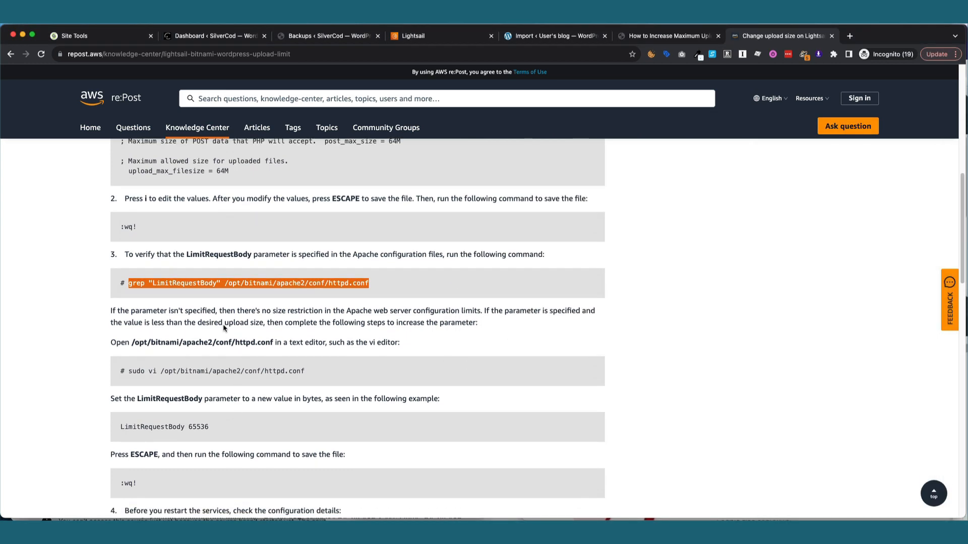
drag(179, 311, 474, 318)
scroll(474, 319, down, 5)
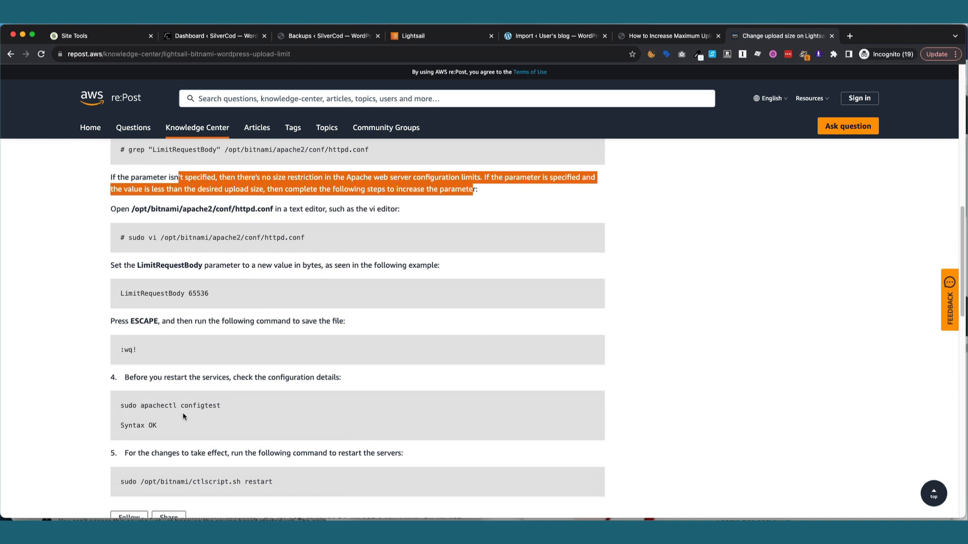
click(182, 412)
drag(241, 408, 120, 406)
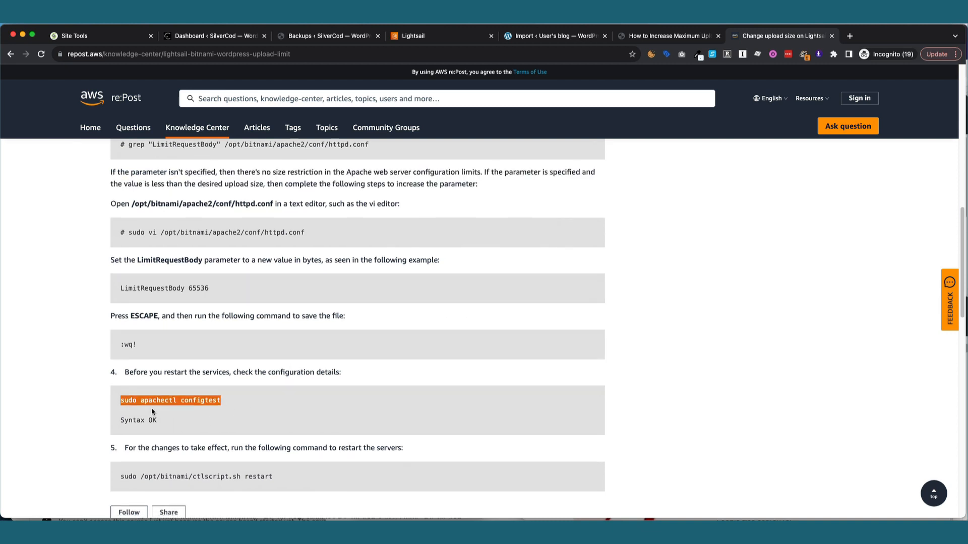
scroll(151, 407, down, 1)
drag(282, 452, 119, 453)
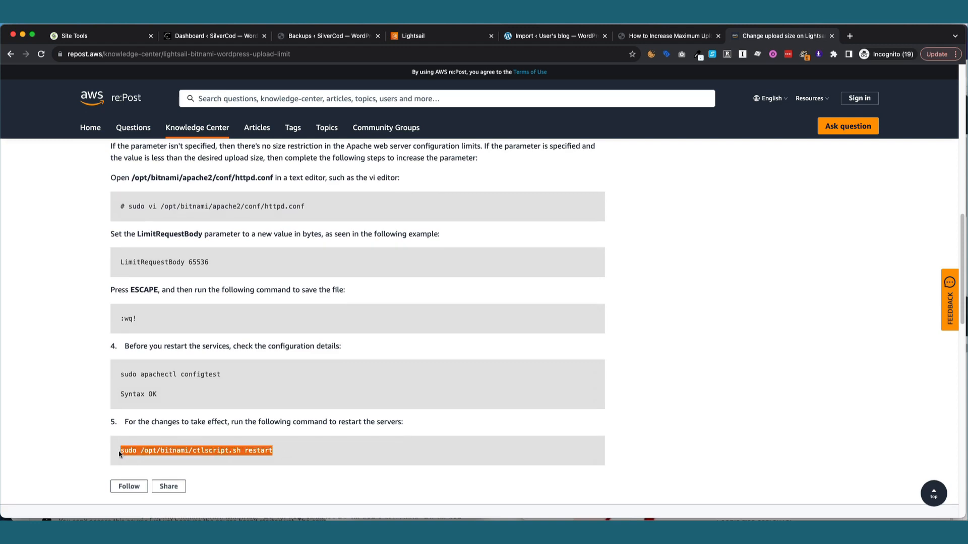
scroll(877, 483, down, 1)
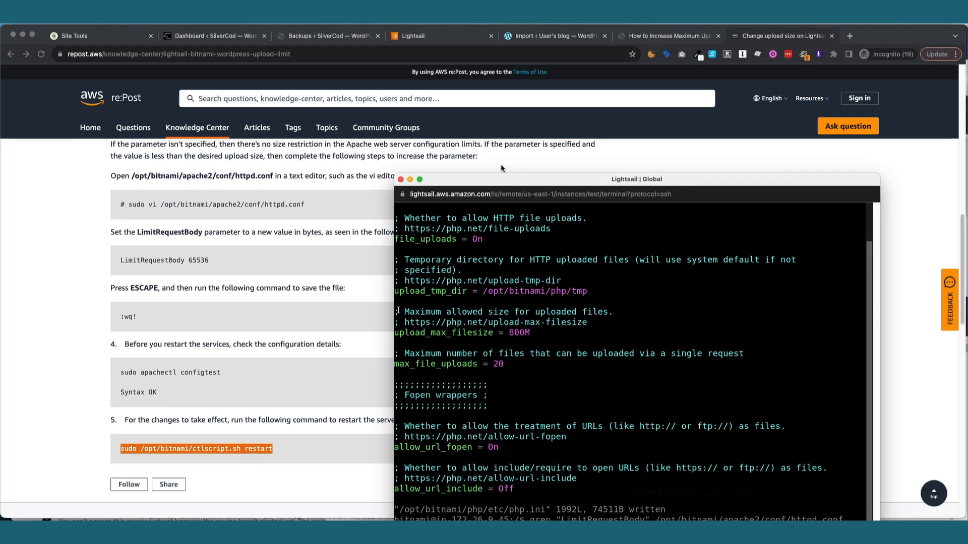
Paste and run the ctlscript.sh restart command for the Bitnami services, then close the terminal.
drag(503, 176, 482, 98)
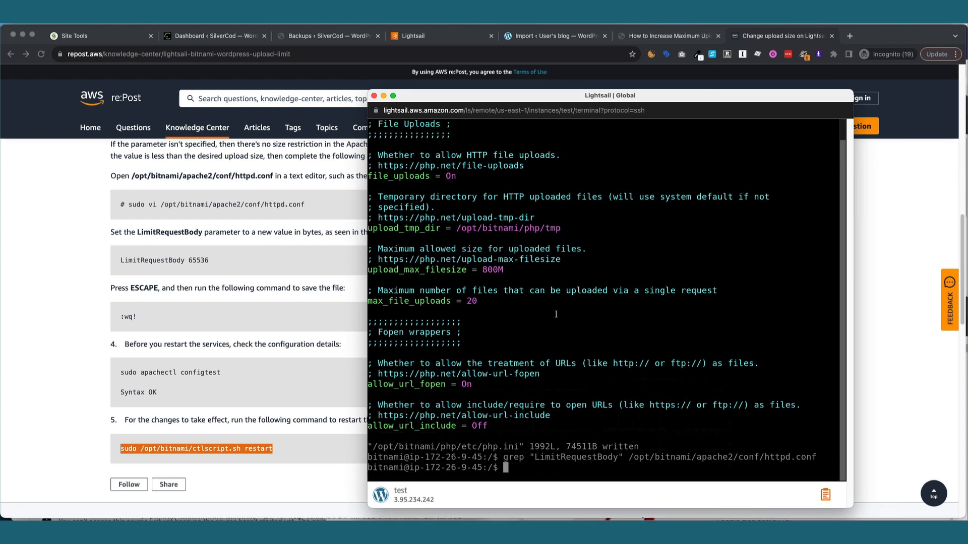
right_click(554, 330)
click(571, 351)
key(Return)
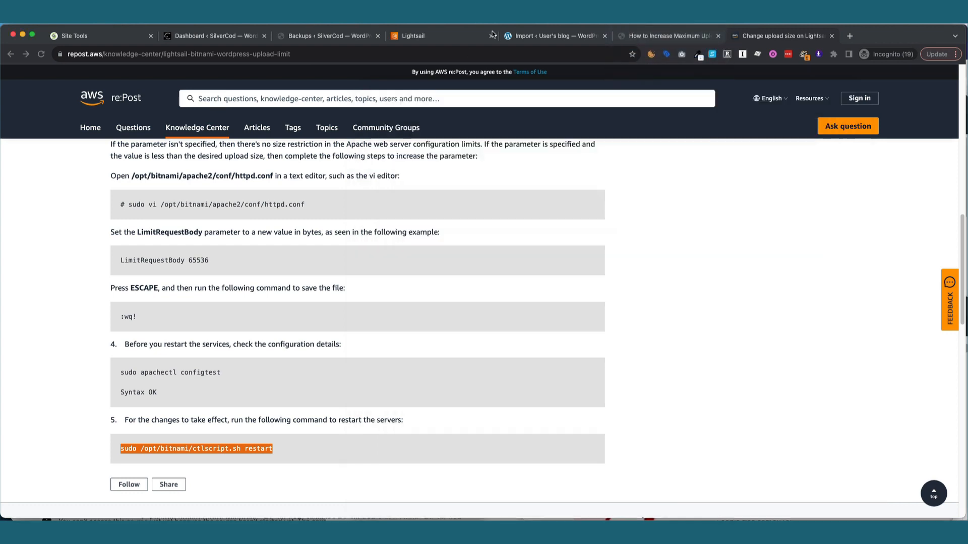
click(374, 96)
click(539, 34)
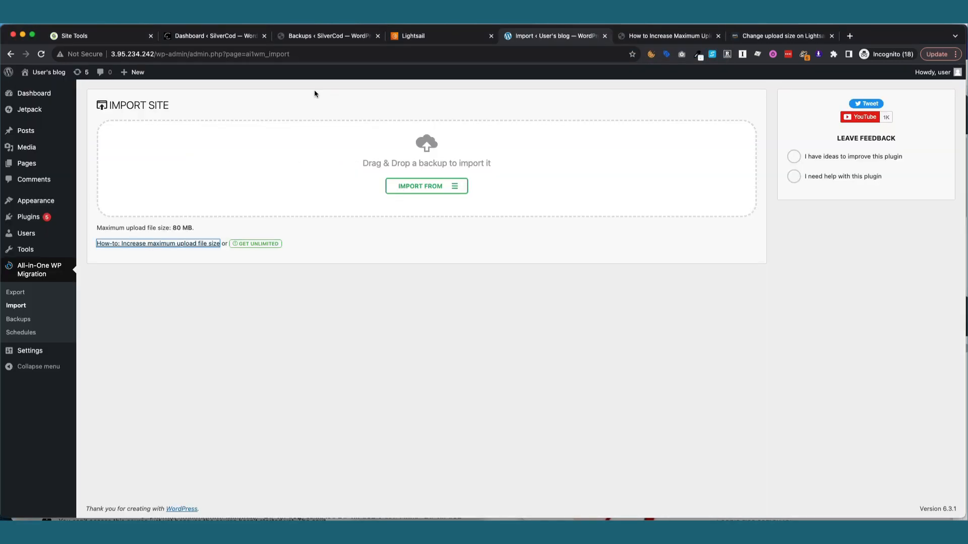
Reload the import page and confirm Maximum upload file size now reads 800 MB.
click(43, 57)
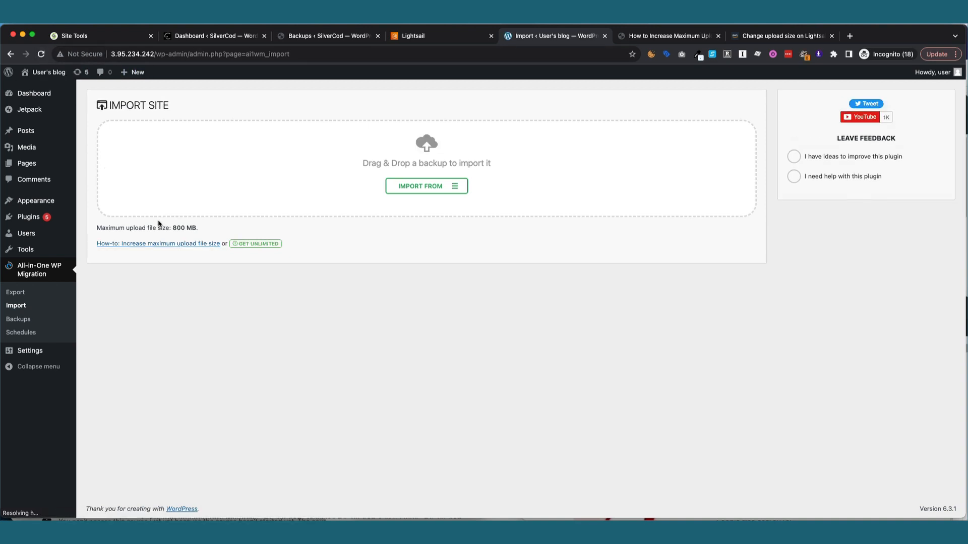
double_click(179, 228)
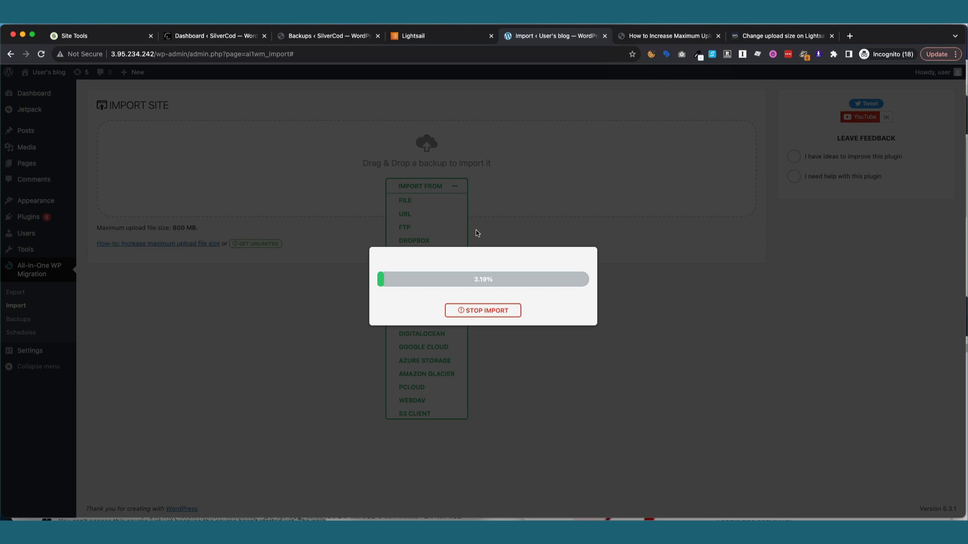
Click Stop Import repeatedly until the import reaches 100% and the progress dialog closes.
click(463, 310)
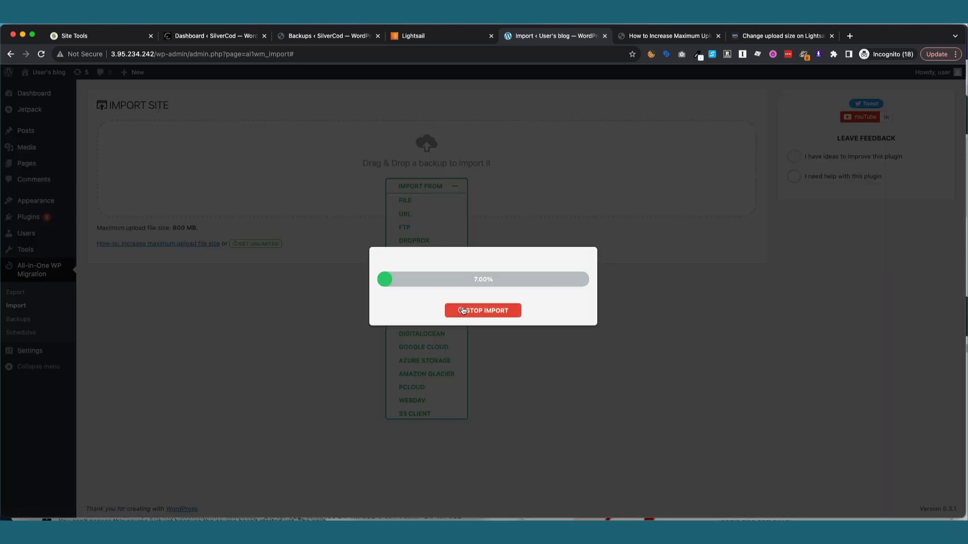
click(472, 311)
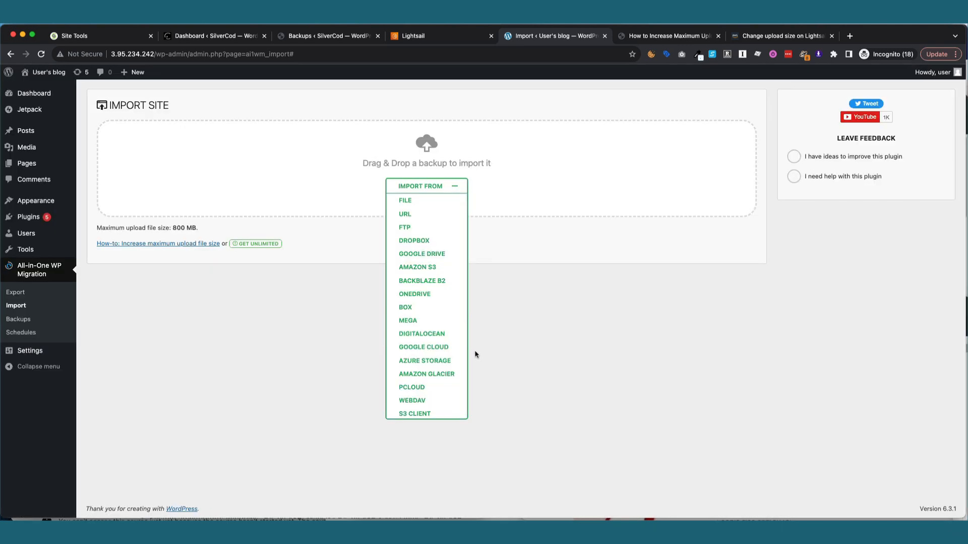
click(478, 312)
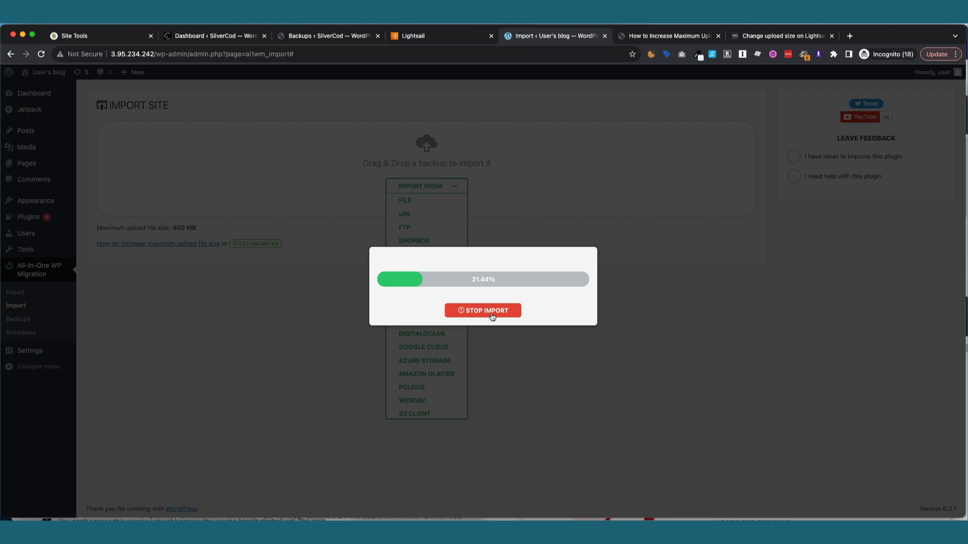
click(492, 316)
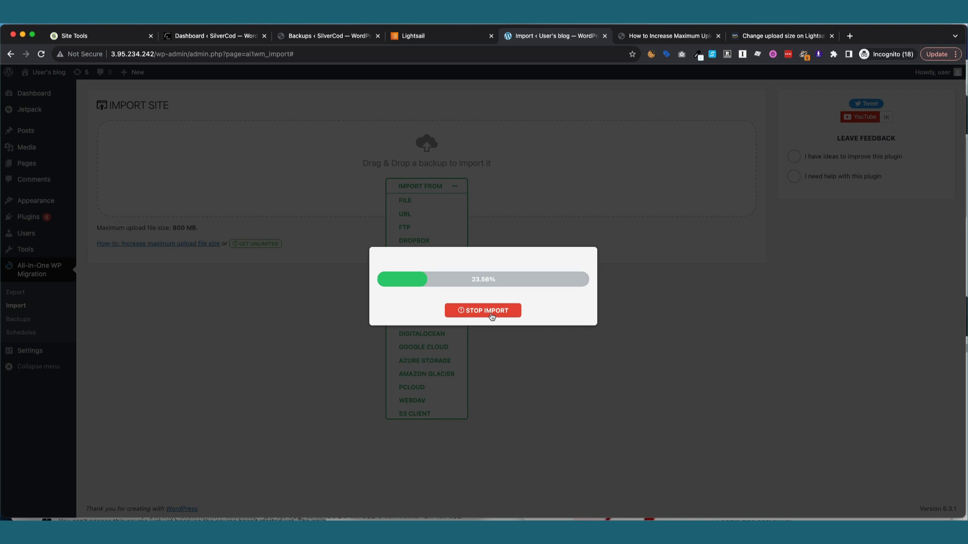
click(480, 313)
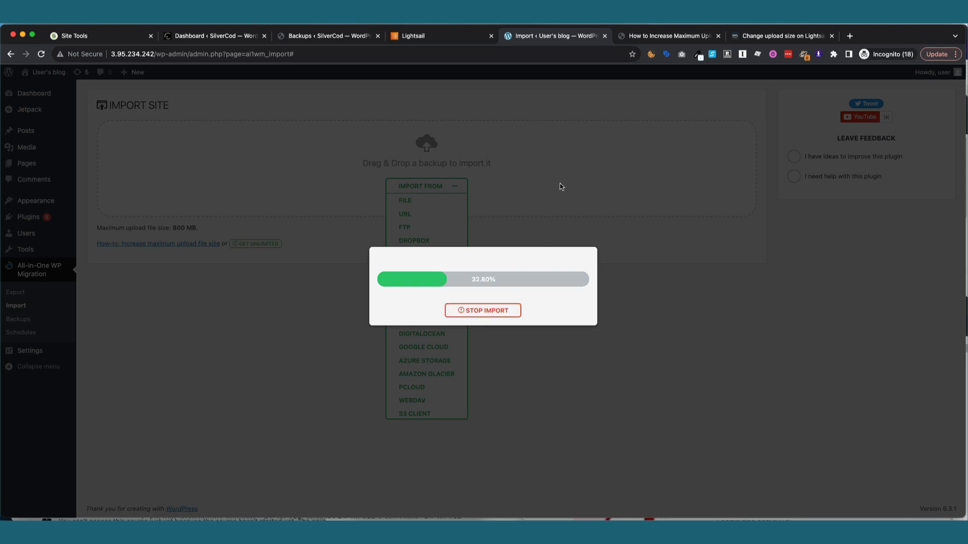
click(619, 25)
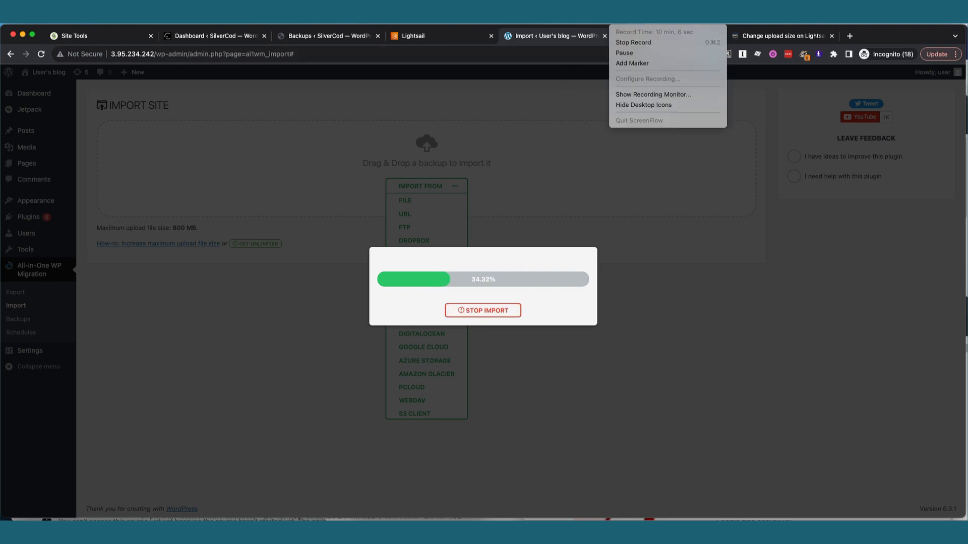
click(634, 53)
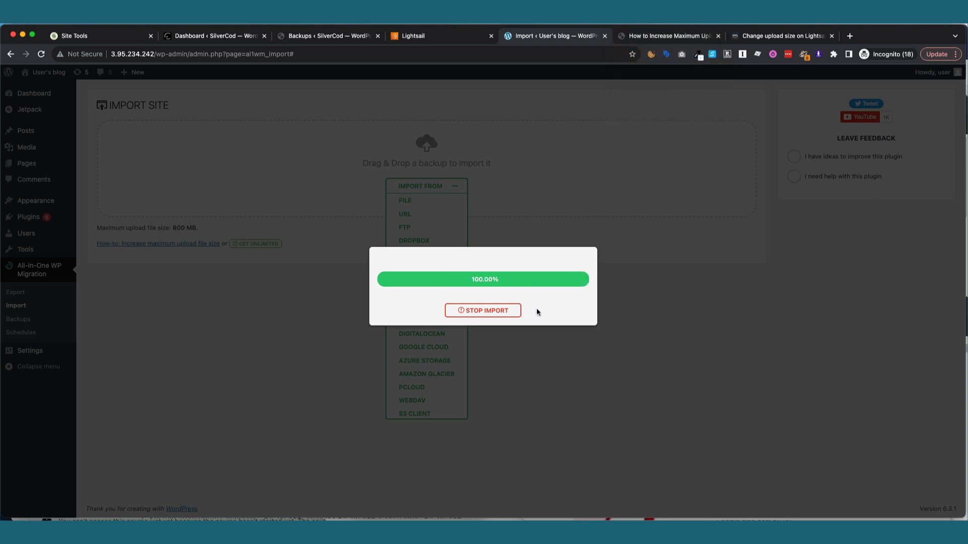
click(497, 313)
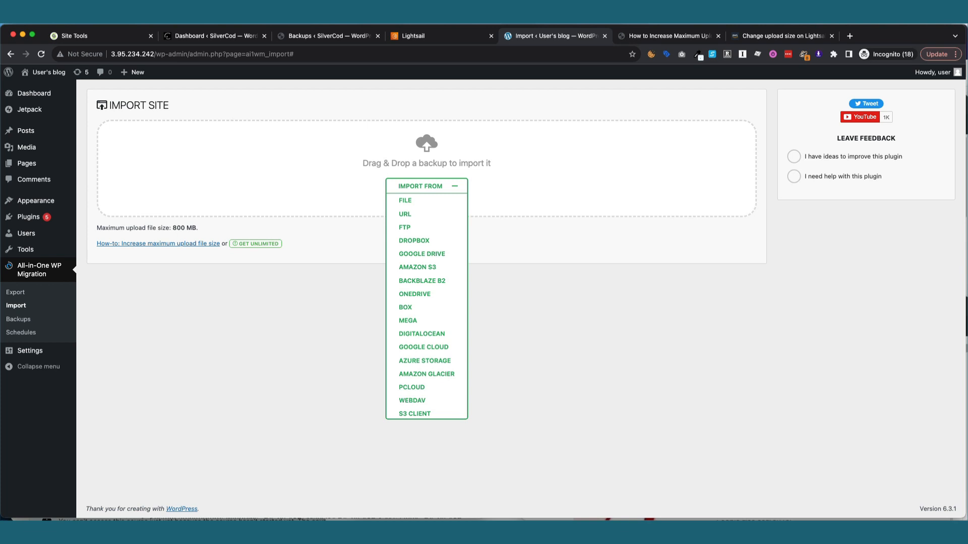
Import the backup file again via Import From > File until the PHP 7 overwrite warning appears.
click(631, 54)
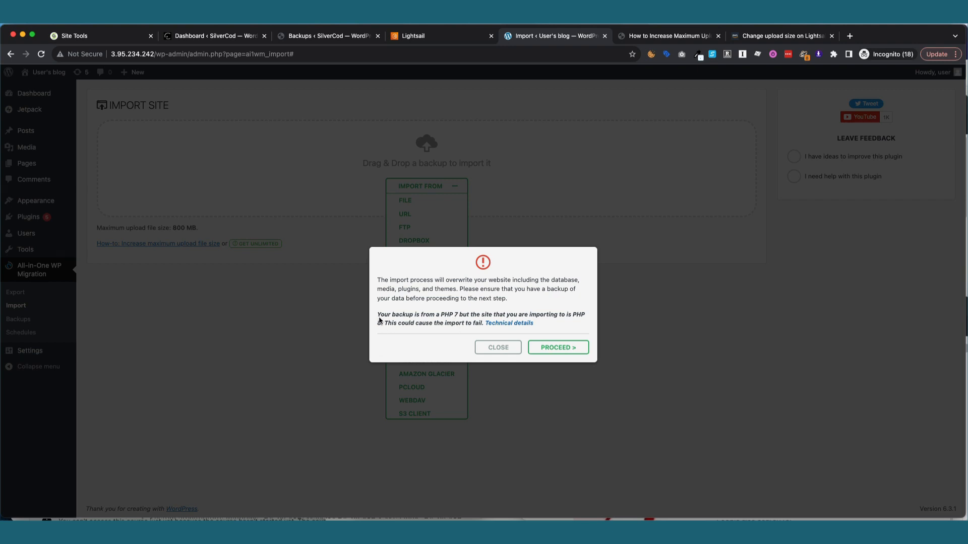
Highlight the PHP 7 vs PHP 8 warning, check the other tabs, then open Technical details.
drag(377, 315, 477, 323)
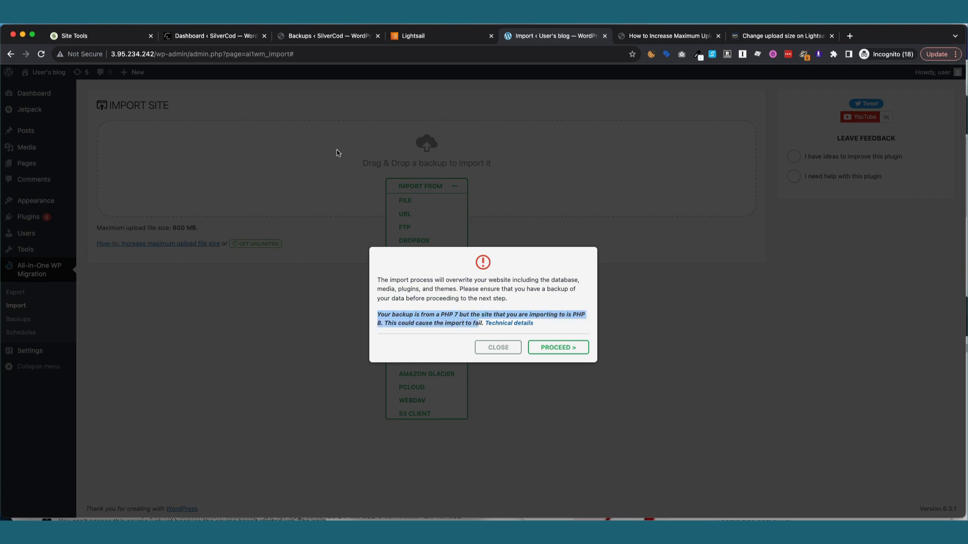
click(229, 37)
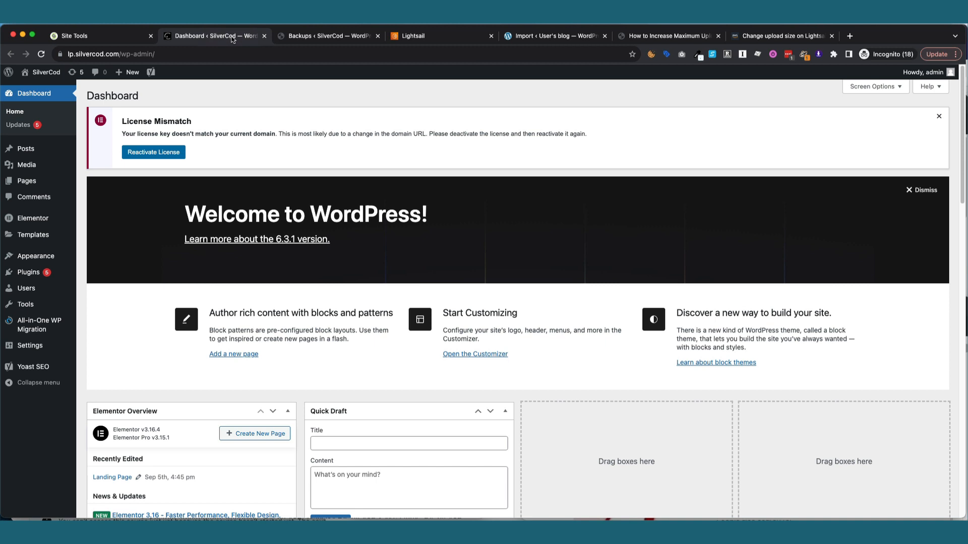
click(300, 36)
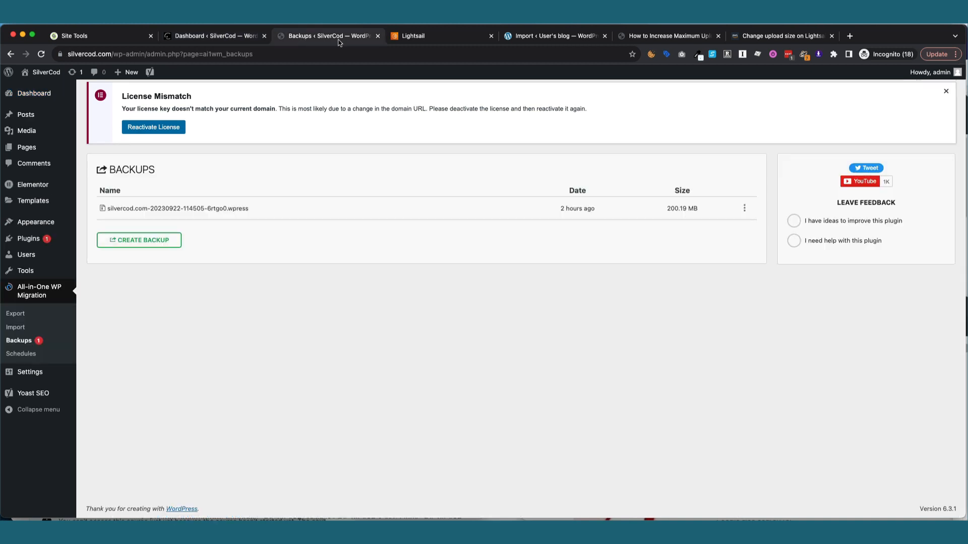
click(724, 37)
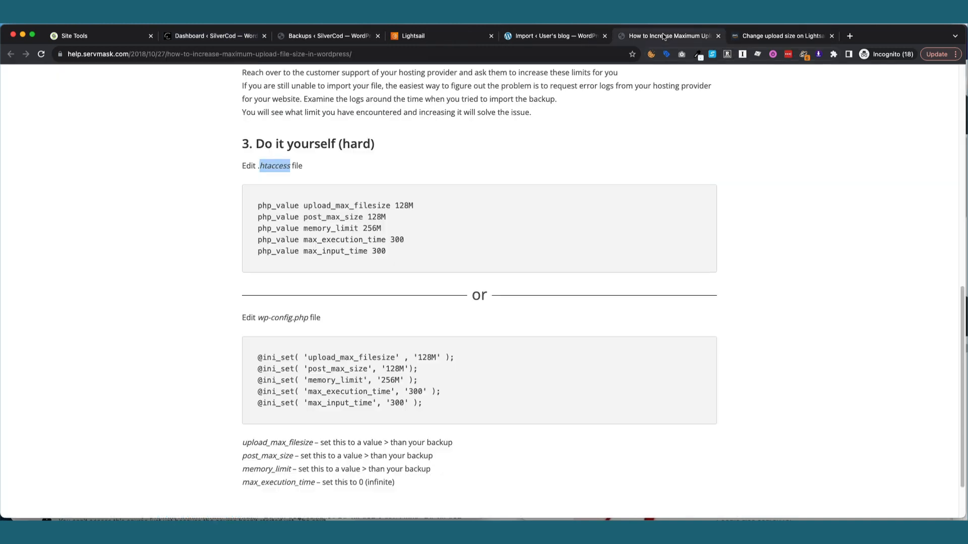
click(743, 37)
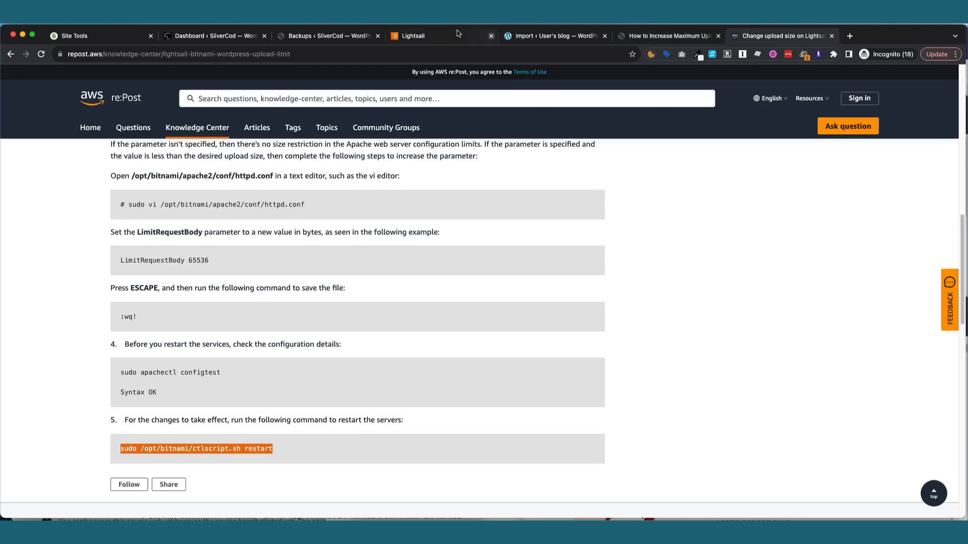
click(443, 35)
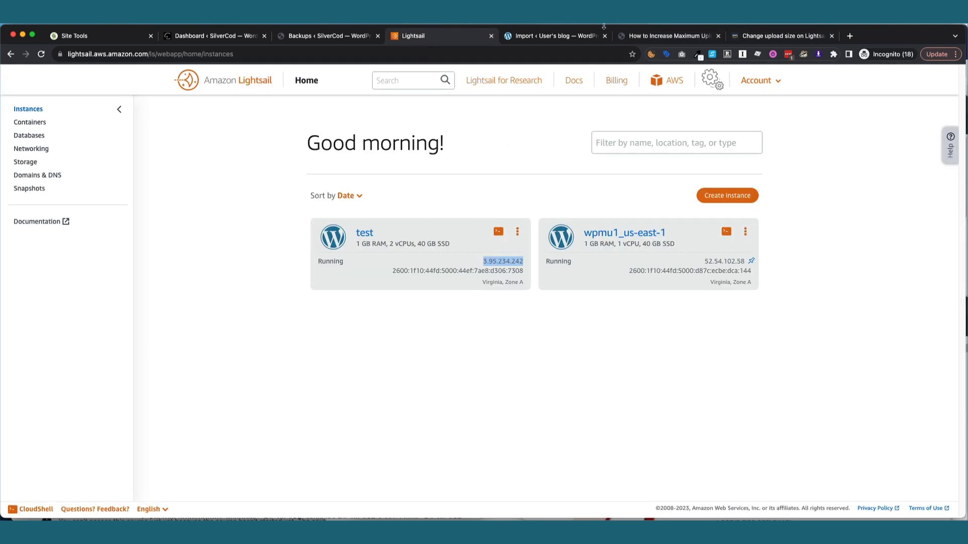
click(579, 39)
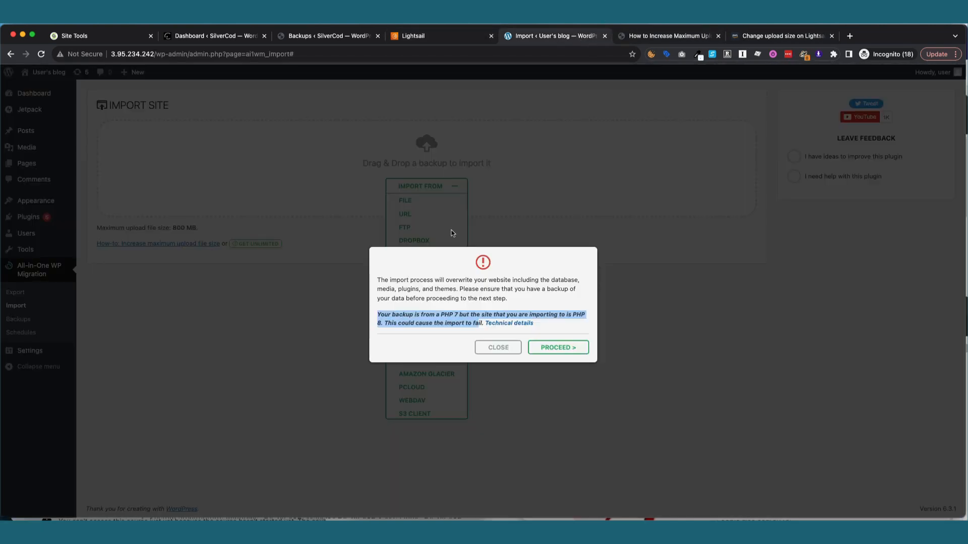
click(500, 325)
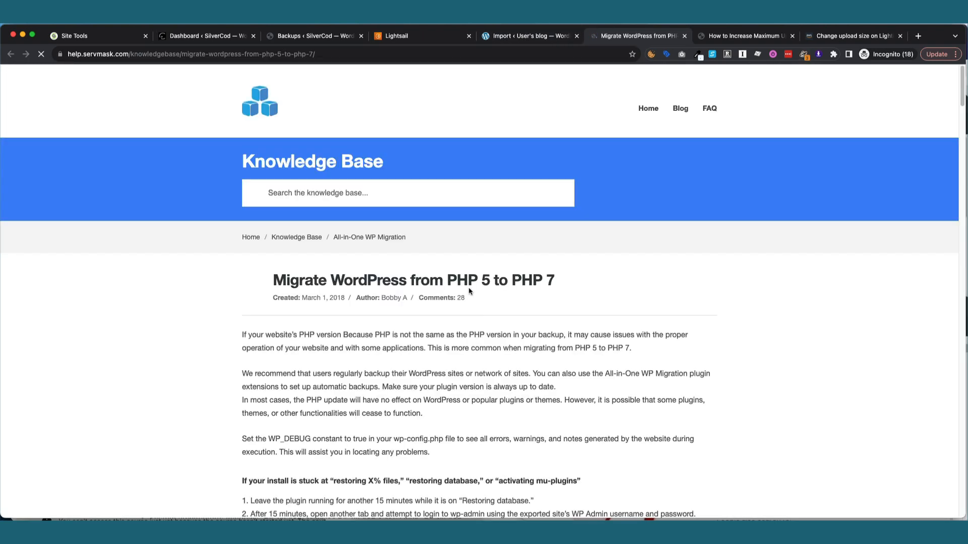
Proceed past the PHP version warning and click Finish once the site imports successfully.
scroll(553, 272, down, 2)
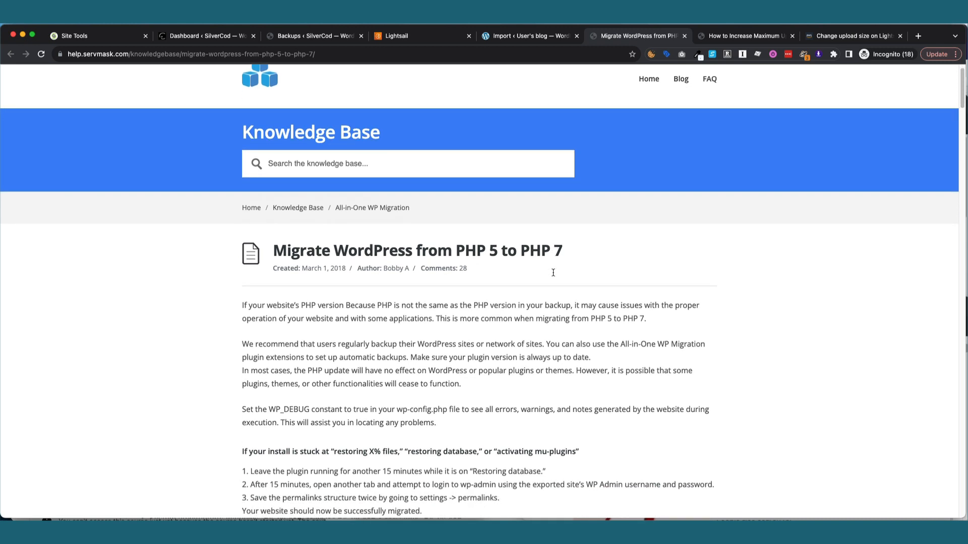
click(530, 36)
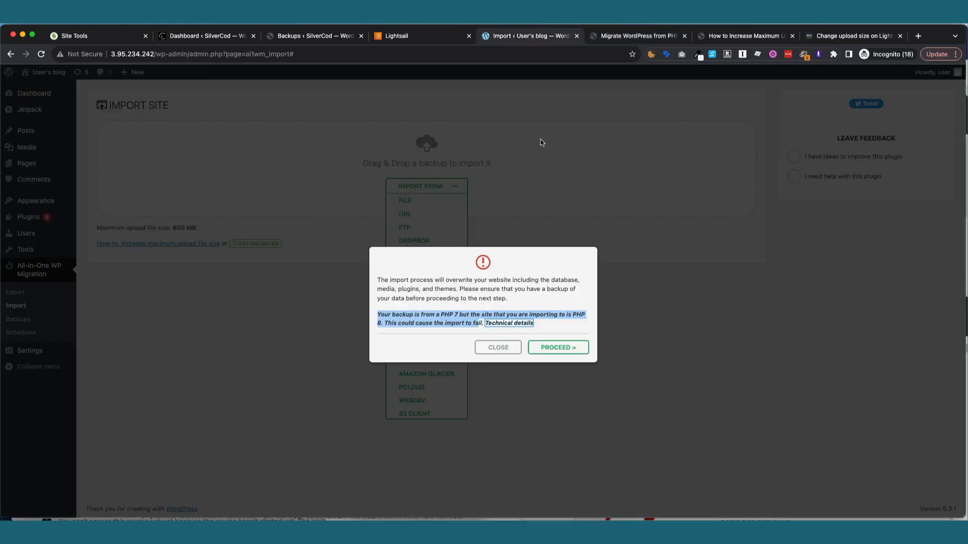
click(564, 343)
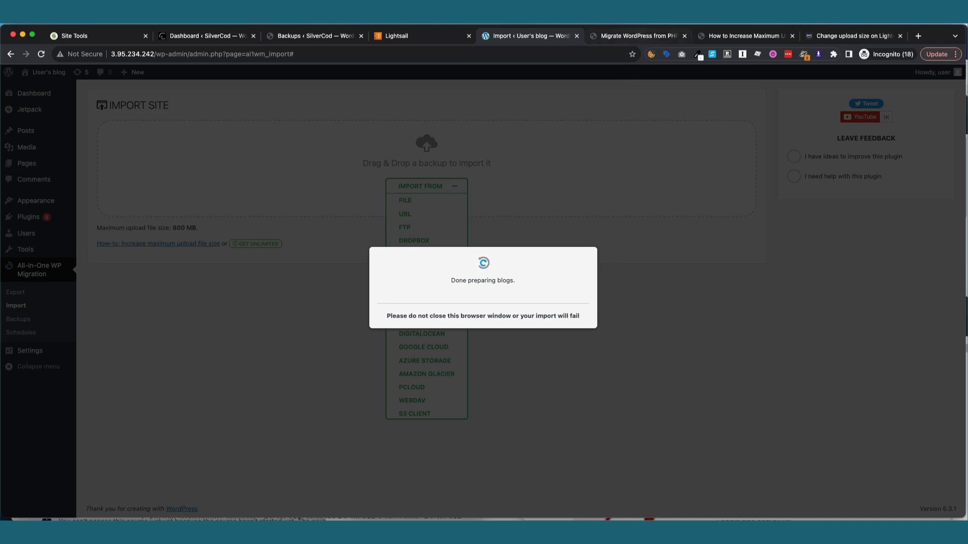
click(618, 18)
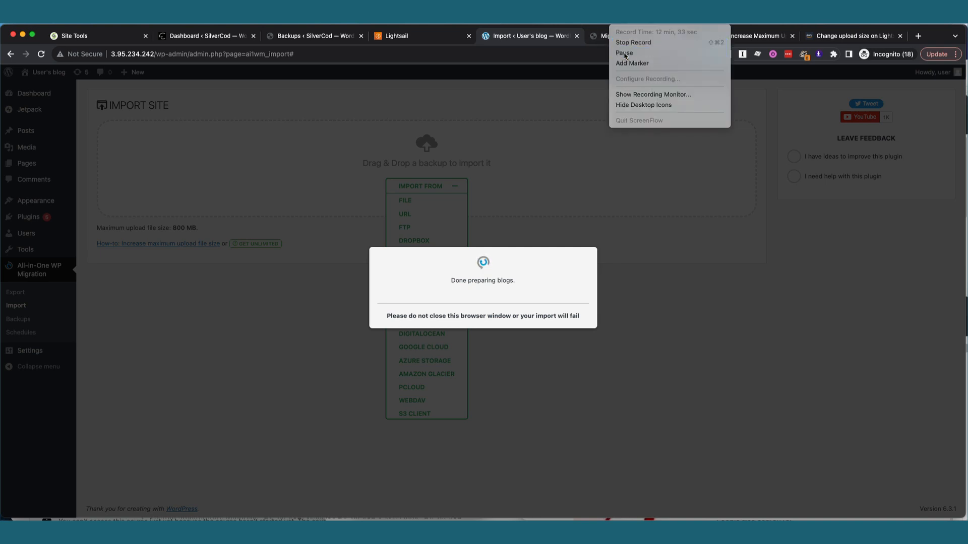
click(624, 52)
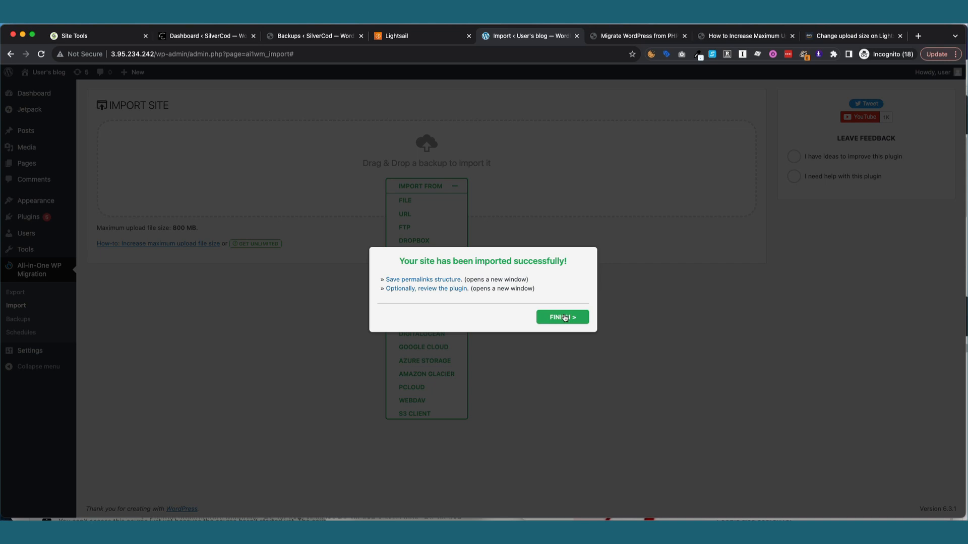
click(563, 317)
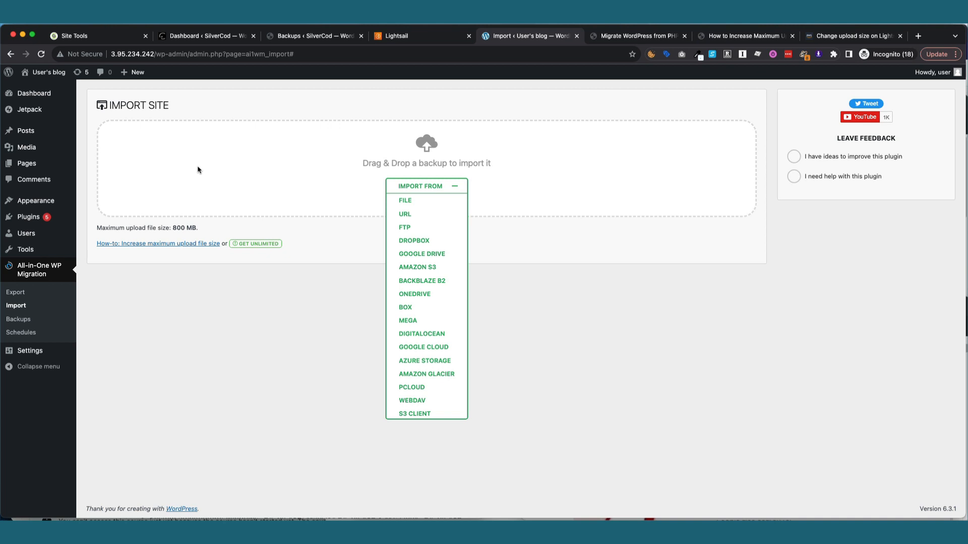
Reload the import page and copy the test instance's public IP 3.95.234.242 in Lightsail.
click(43, 56)
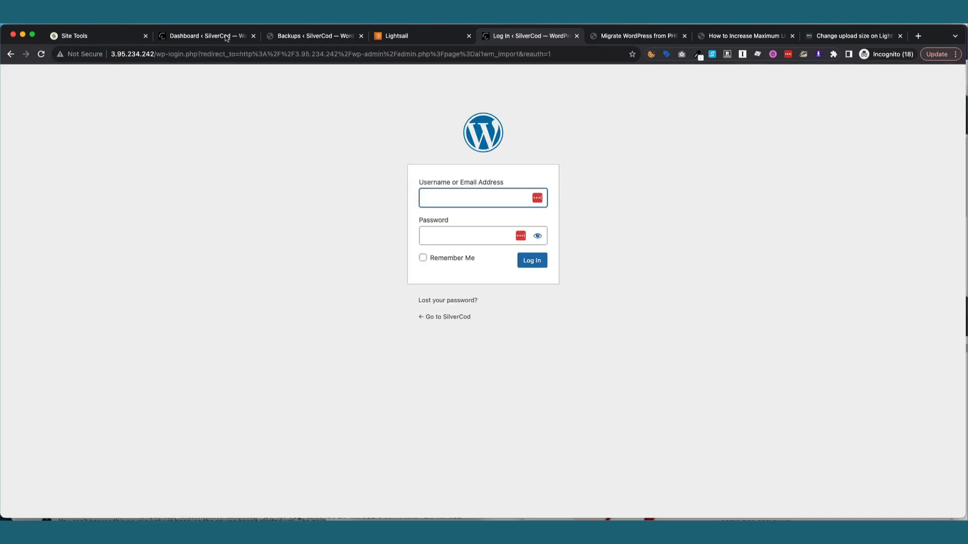
click(577, 36)
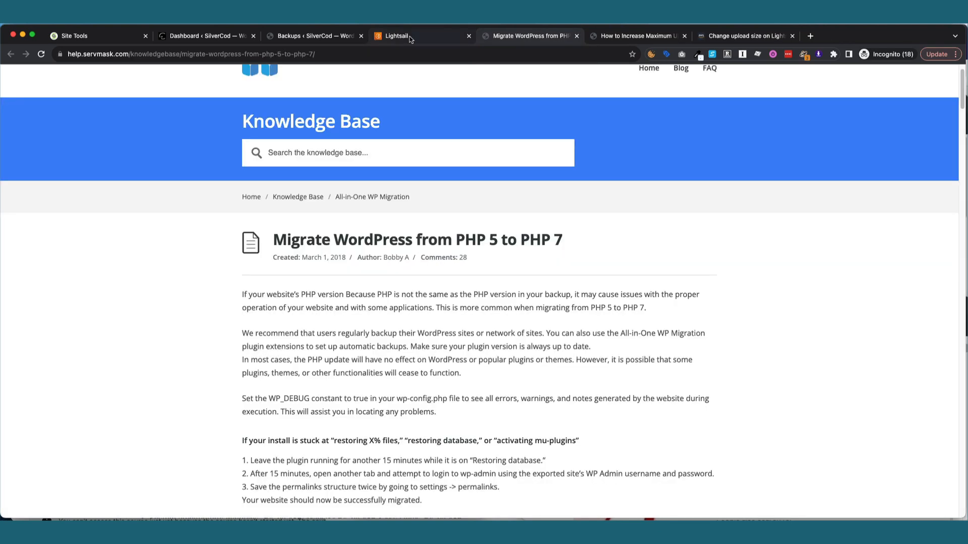
click(409, 37)
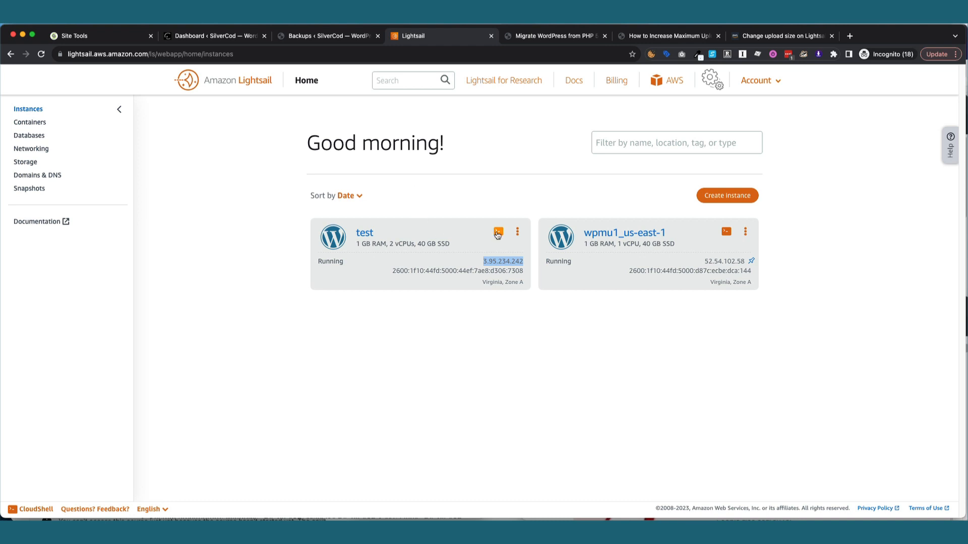
right_click(504, 257)
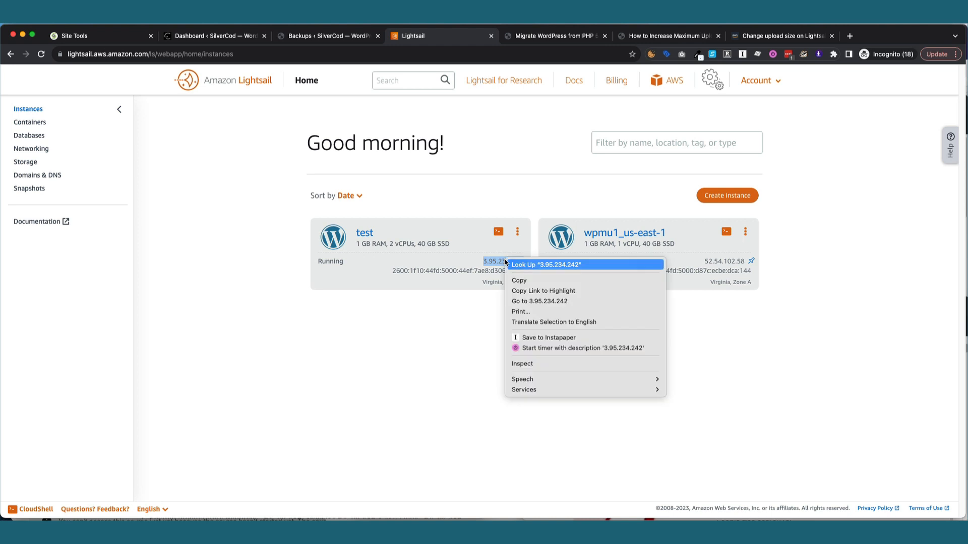
click(535, 267)
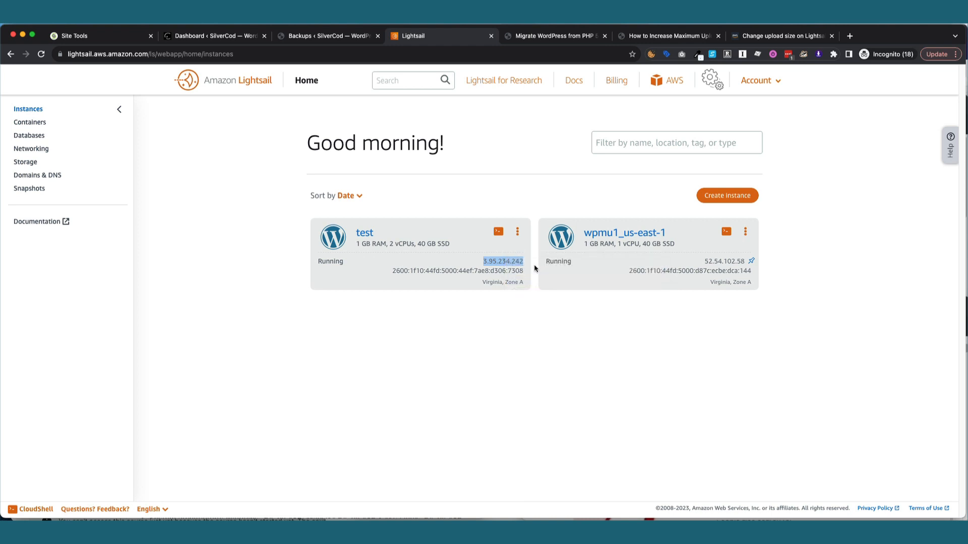
Load 3.95.234.242/wp-admin in another tab, then return to the Lightsail instances page.
click(665, 36)
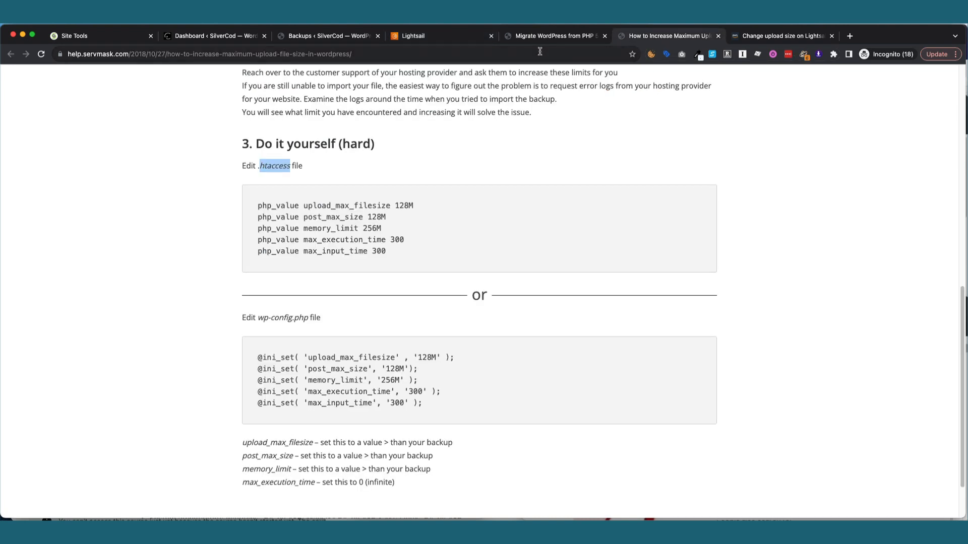
click(540, 51)
key(super+v)
text(/wp-admin)
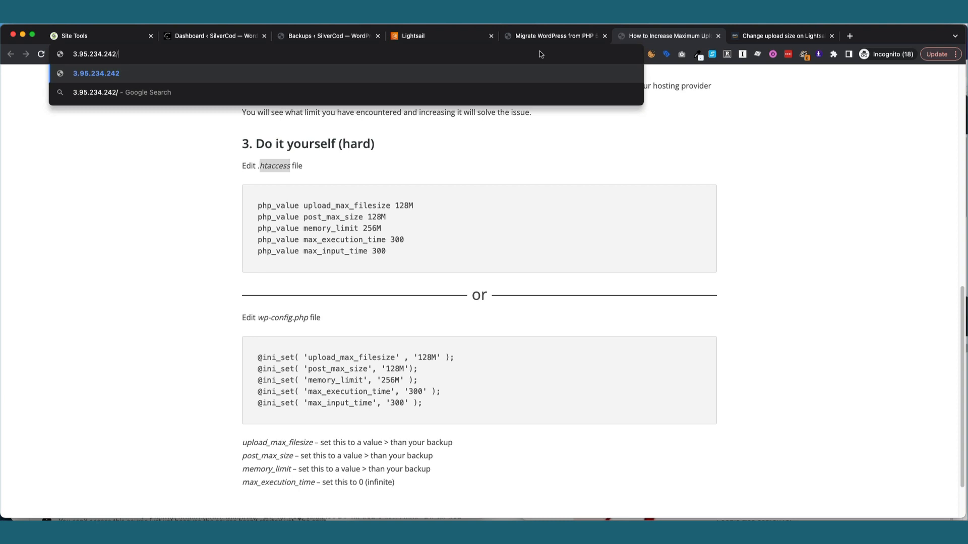
key(Return)
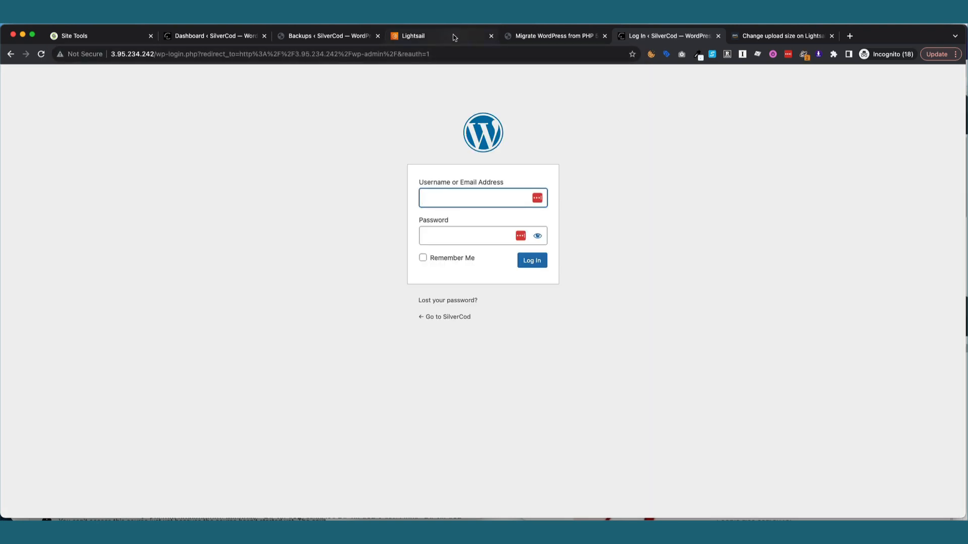
click(454, 36)
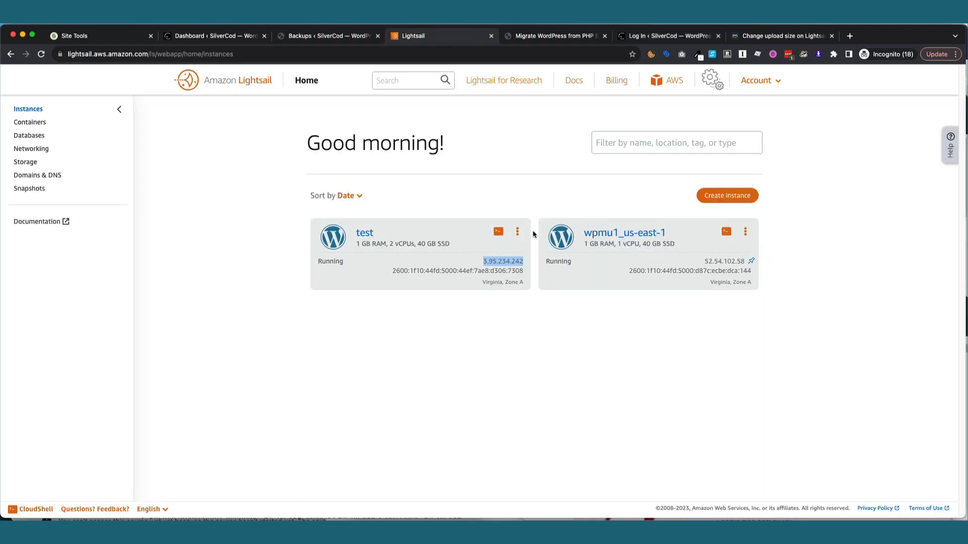
In the test instance's SSH terminal, run cat bitnami_credentials and copy the default password.
click(499, 232)
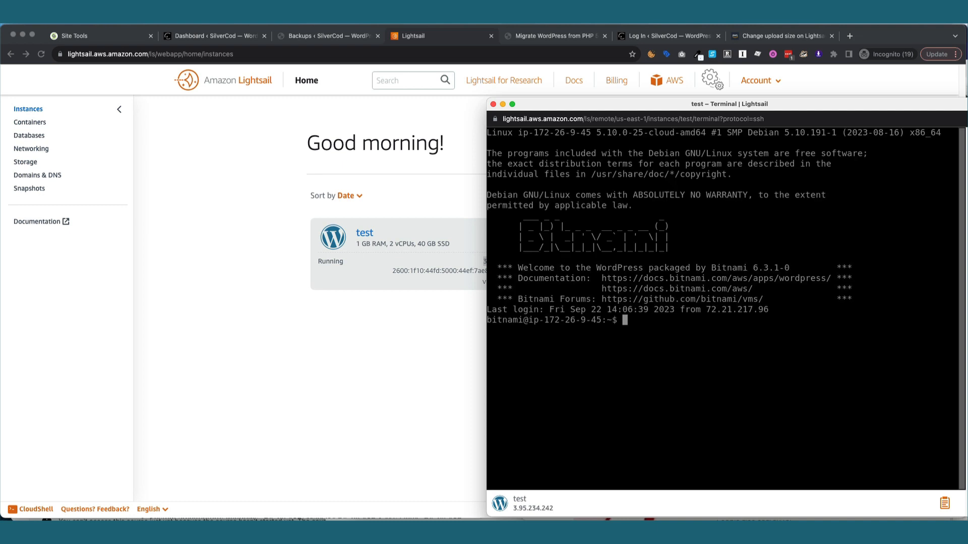
text(cat bitnami_credentials)
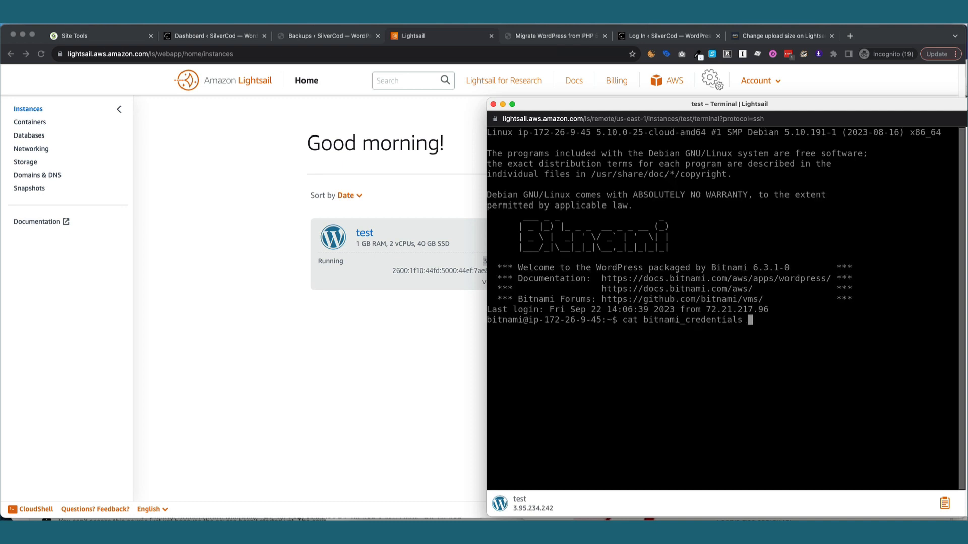
key(Return)
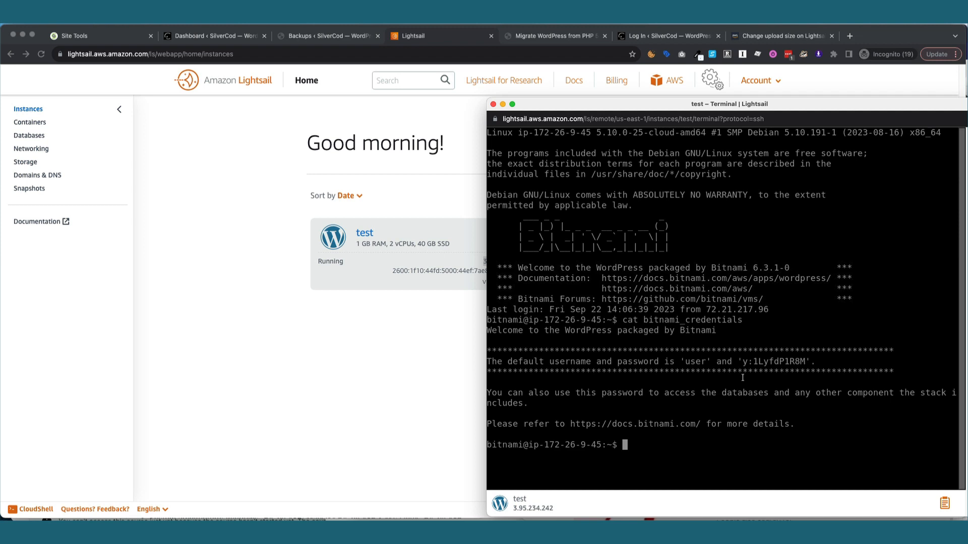
drag(743, 362, 804, 362)
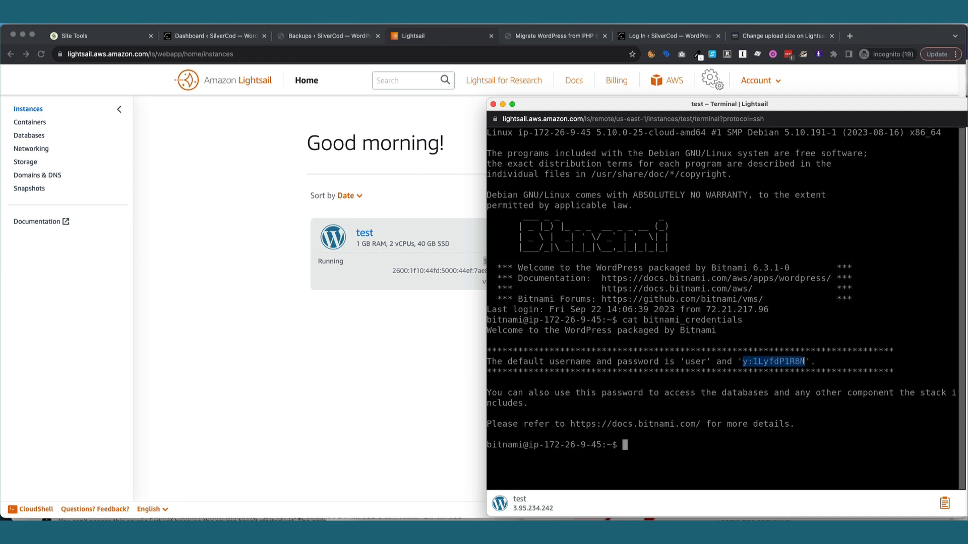
right_click(805, 361)
click(811, 343)
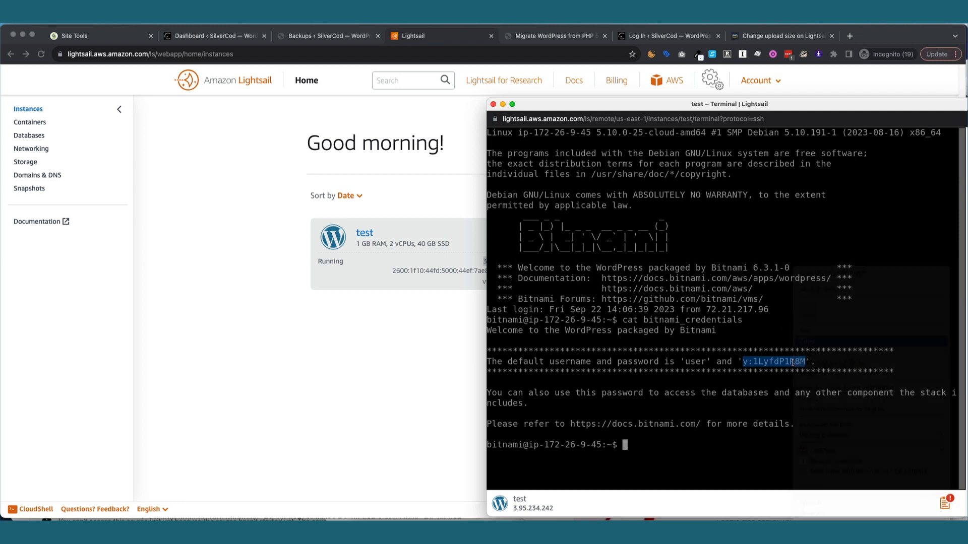
click(493, 104)
click(571, 36)
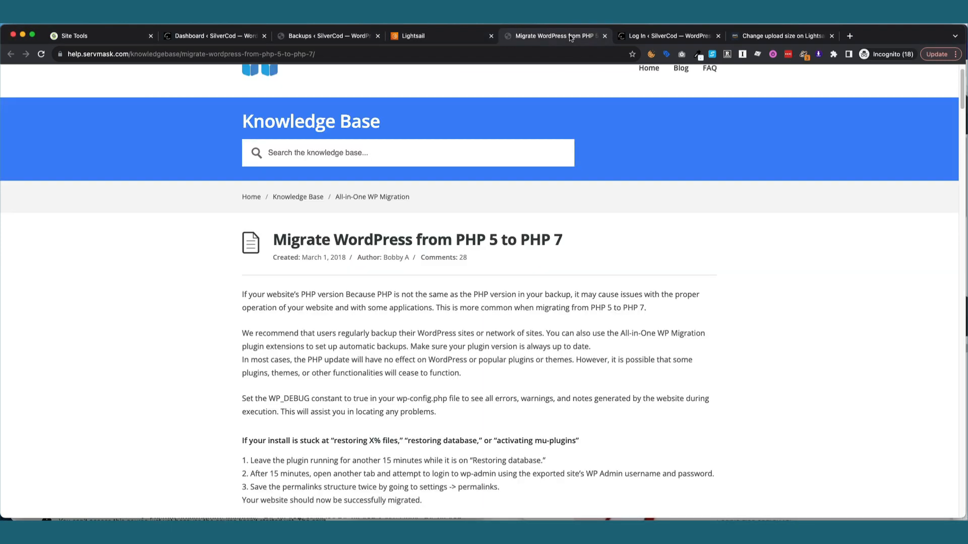
Try logging into the migrated site as 'user' with the copied password, dismissing the save-password offer.
click(640, 36)
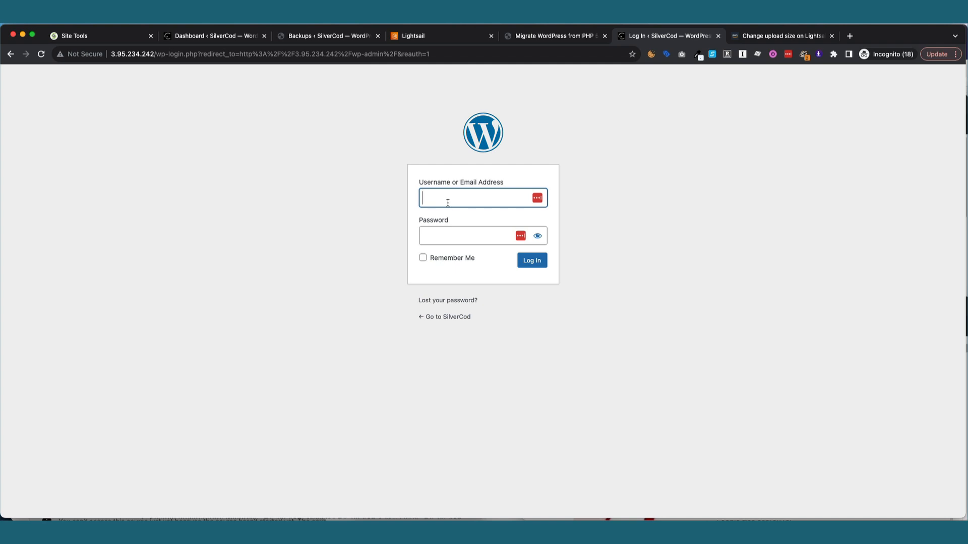
text(user)
key(Tab)
key(super+v)
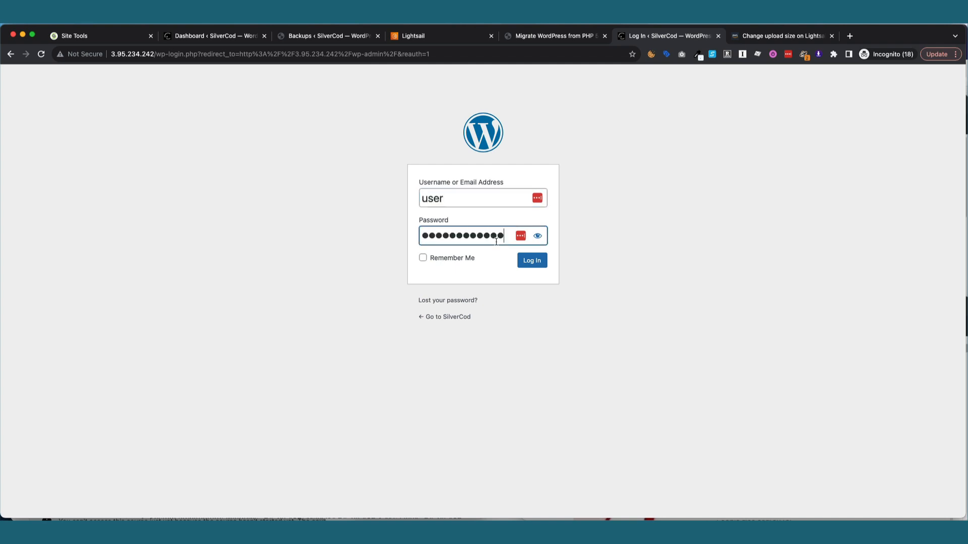
click(532, 266)
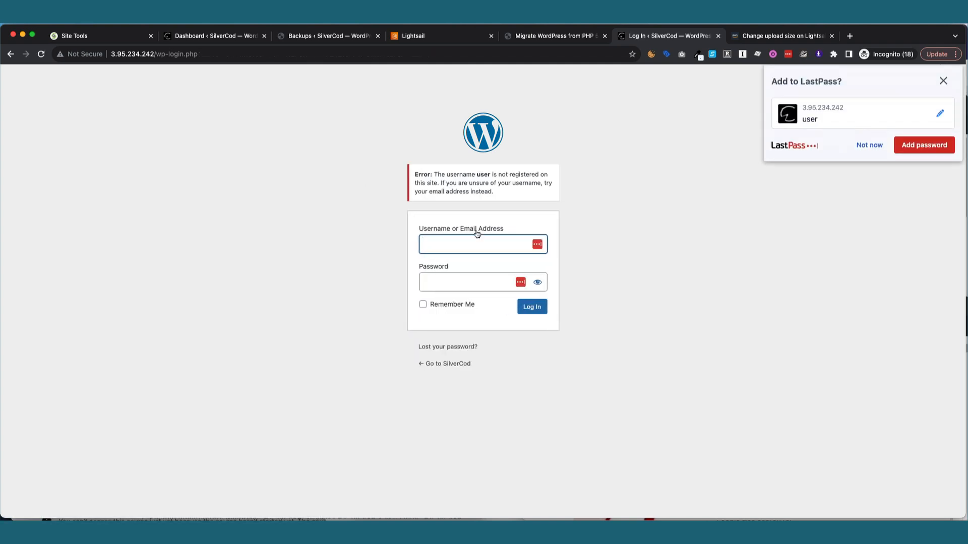
click(942, 84)
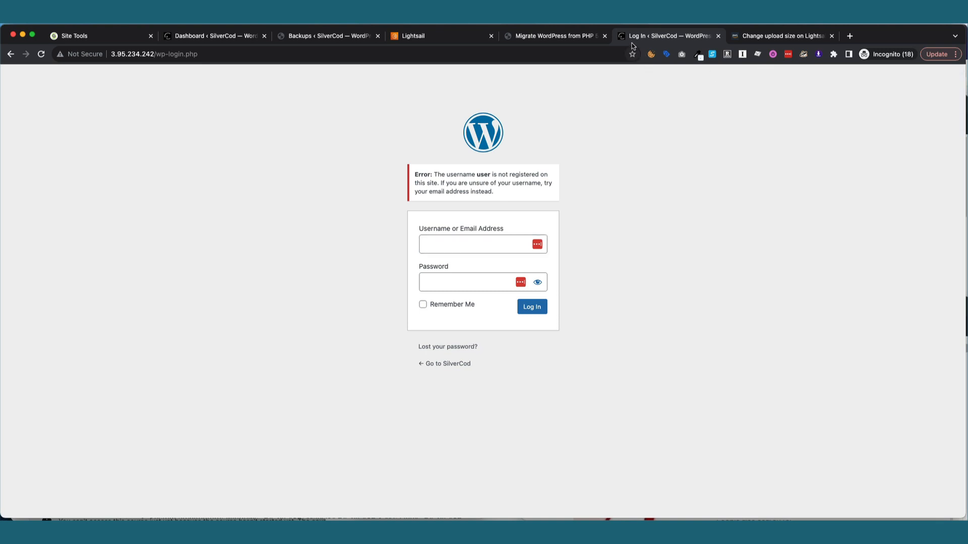
Re-enter 'user' in the username field after the login is rejected as unregistered.
click(474, 243)
text(user)
key(Tab)
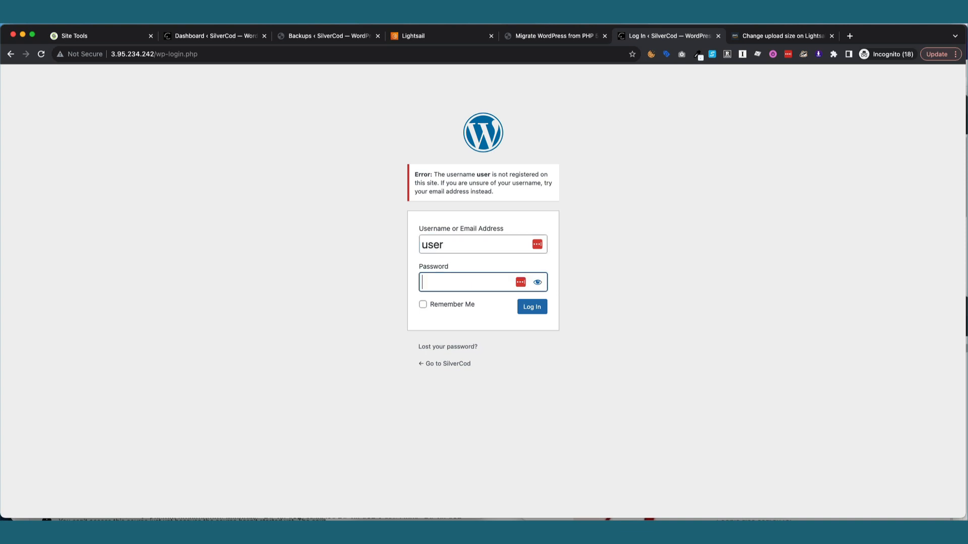
click(564, 35)
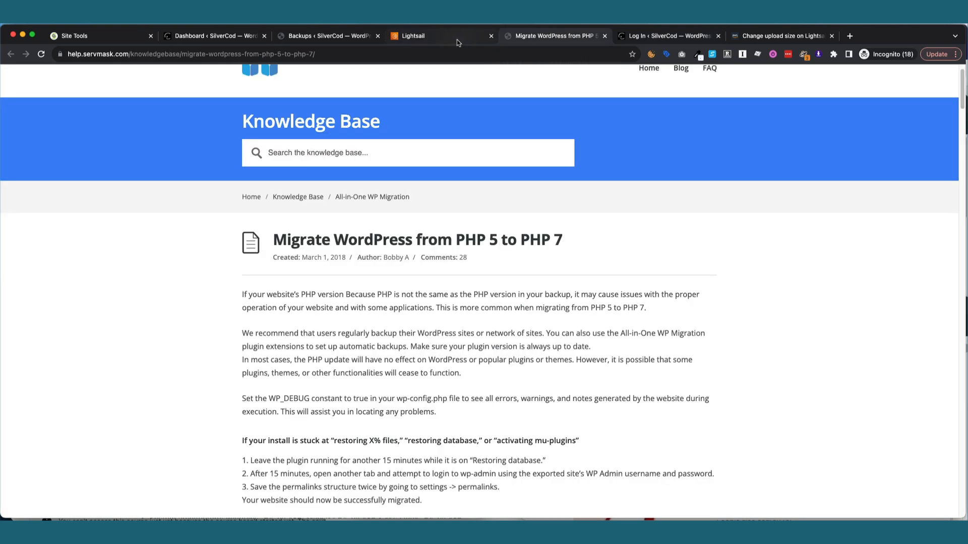
Reopen the test instance's SSH terminal and print the bitnami_credentials file again.
click(457, 39)
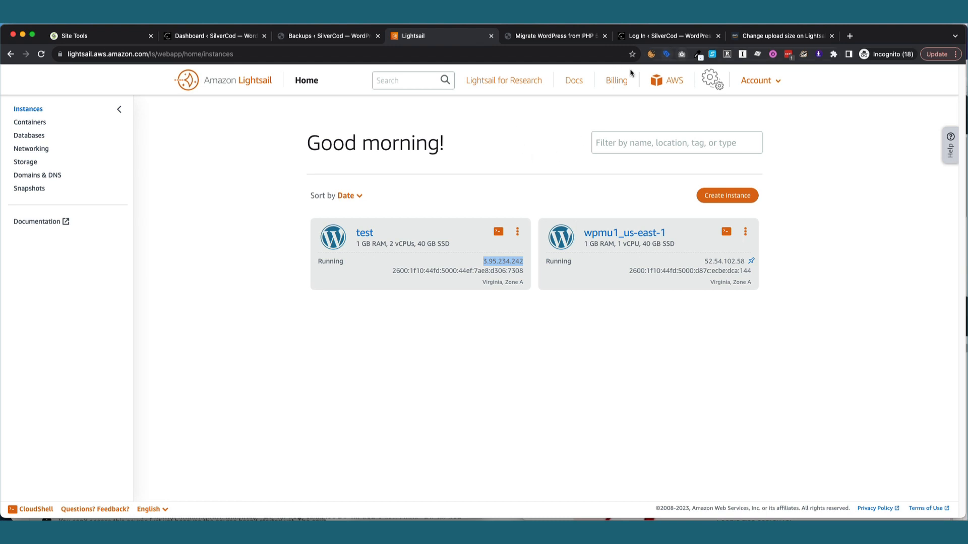
click(498, 231)
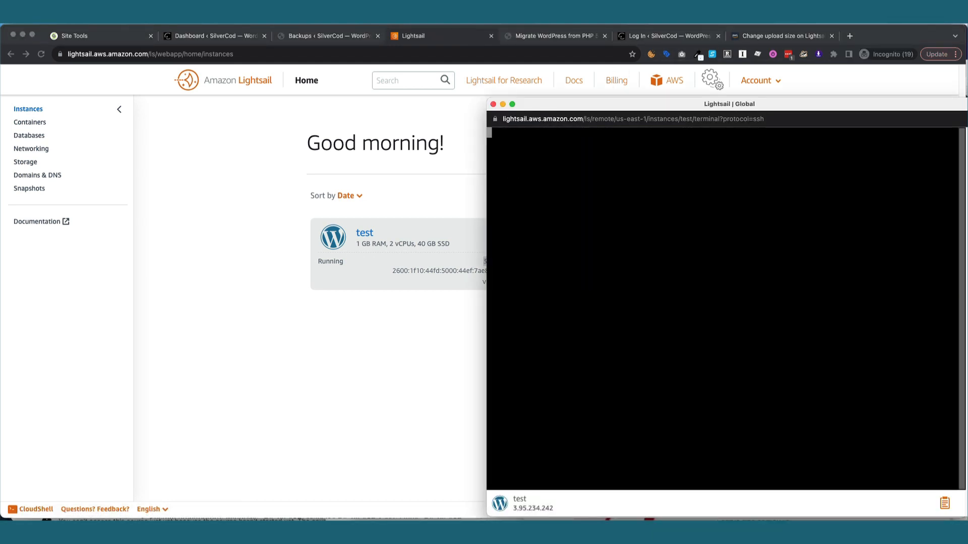
text(cat)
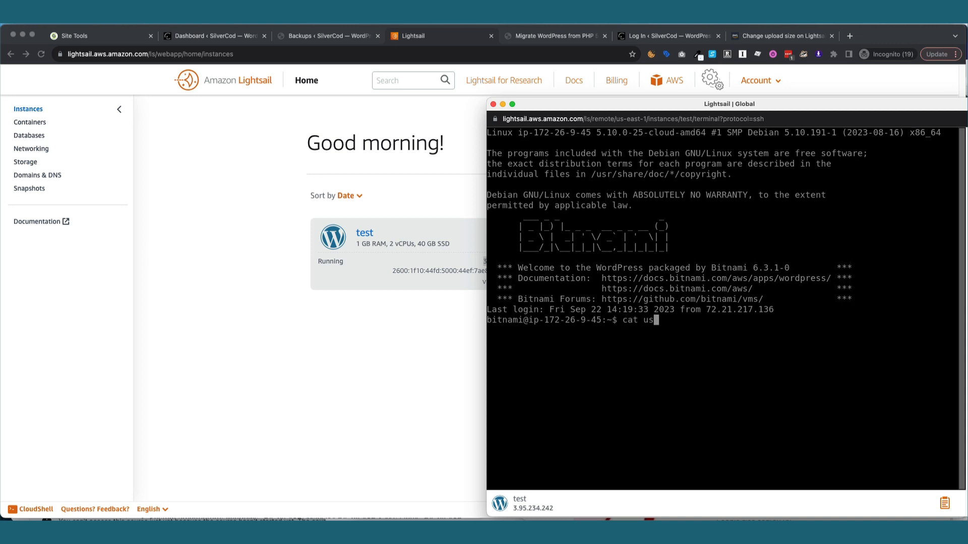
text( bitnami_re)
key(BackSpace)
key(BackSpace)
text(credentials)
key(Tab)
key(Return)
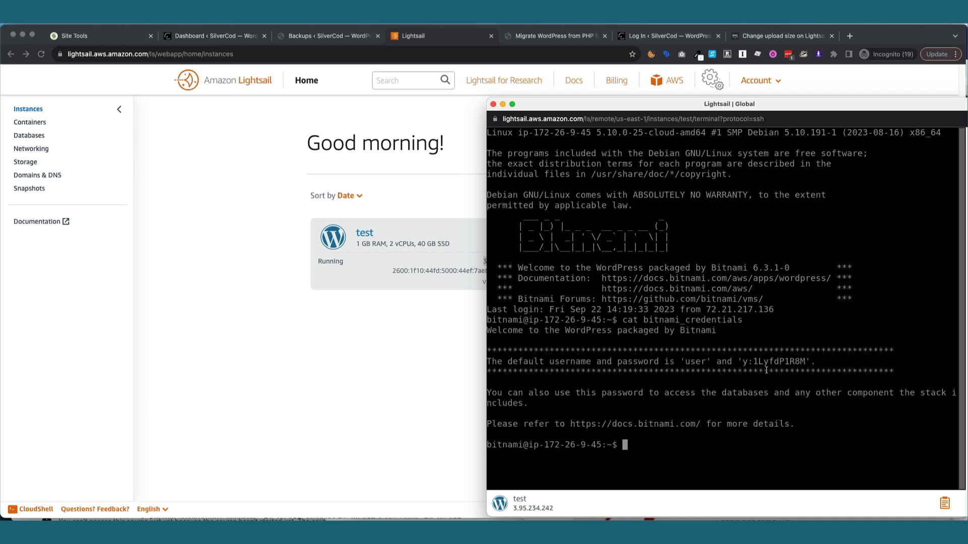
Copy the default Bitnami password from the output and paste it to check it.
drag(742, 361, 800, 363)
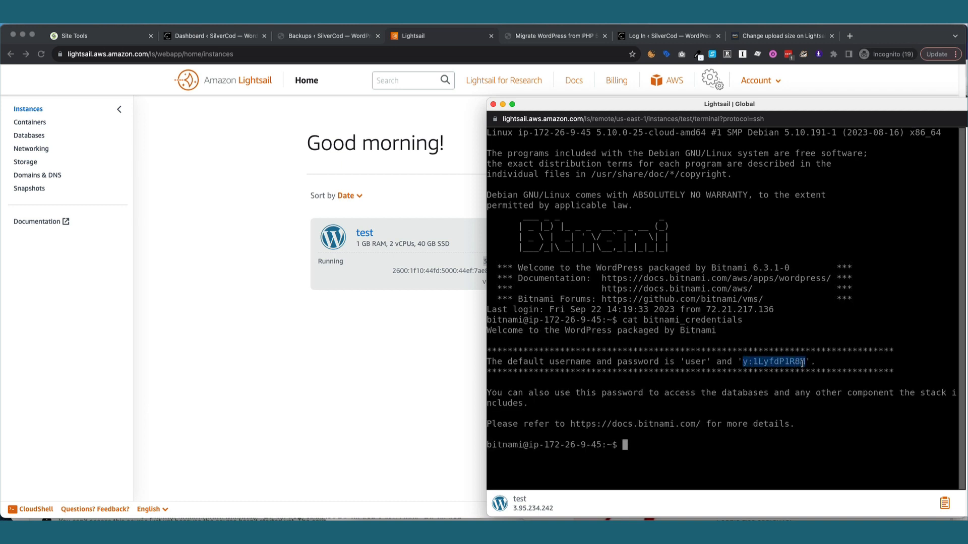
right_click(801, 366)
click(812, 342)
click(492, 104)
click(470, 54)
key(super+v)
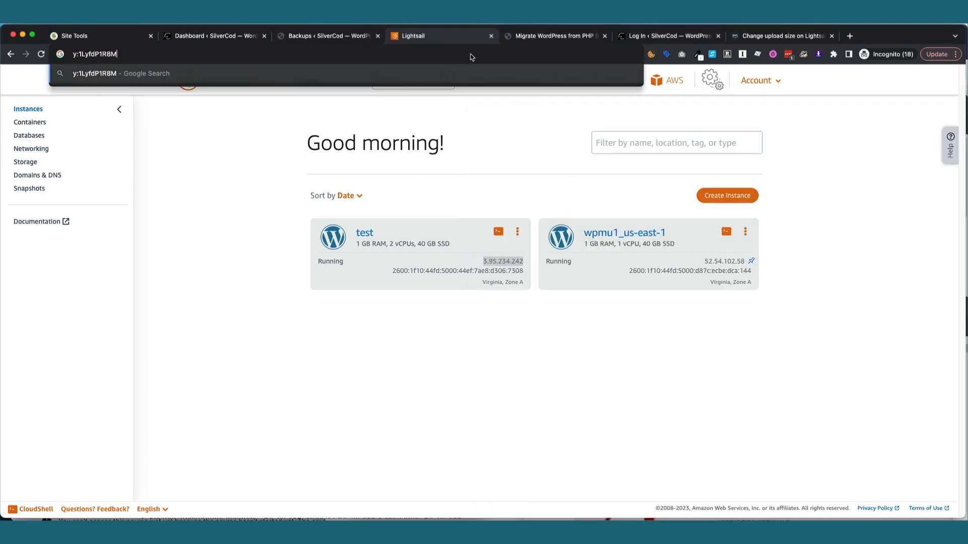
Log in to the new site with the default username and pasted instance password; it is rejected.
click(552, 36)
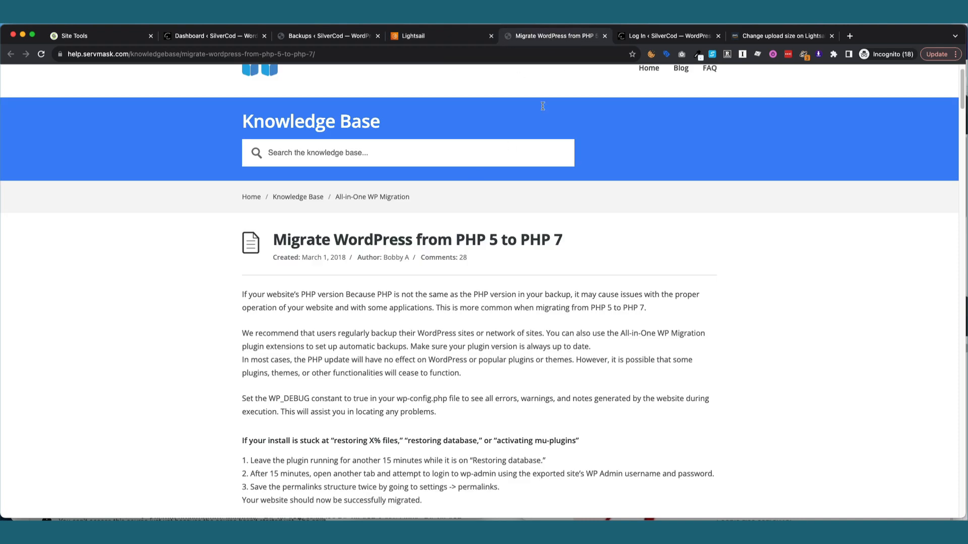
click(605, 36)
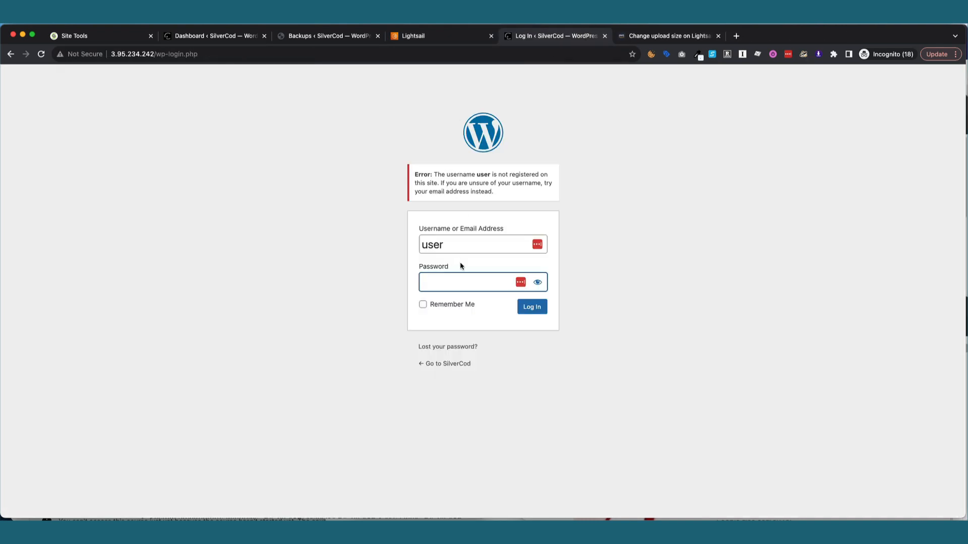
key(super+v)
click(538, 283)
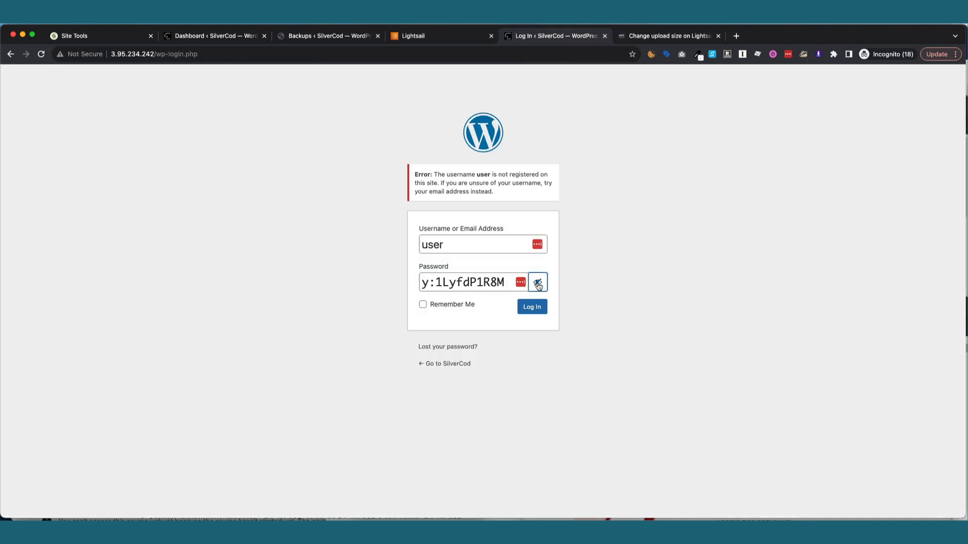
click(532, 306)
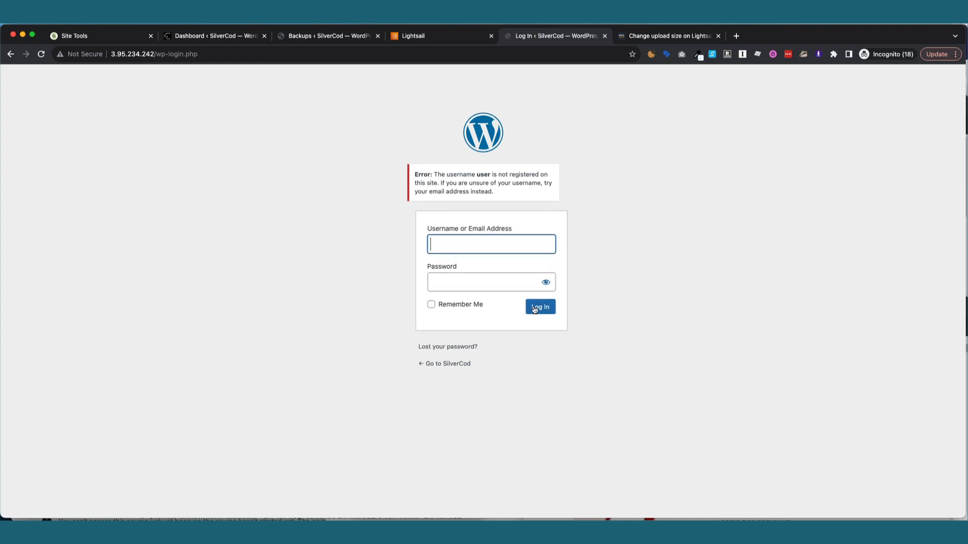
click(869, 150)
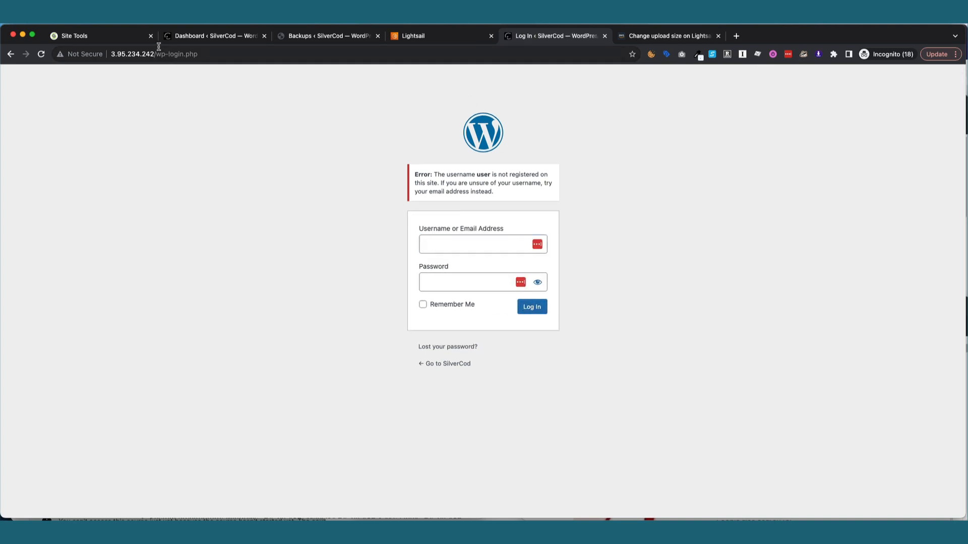
Open the original silvercod.com site's All Users list, showing its two administrator accounts.
click(204, 41)
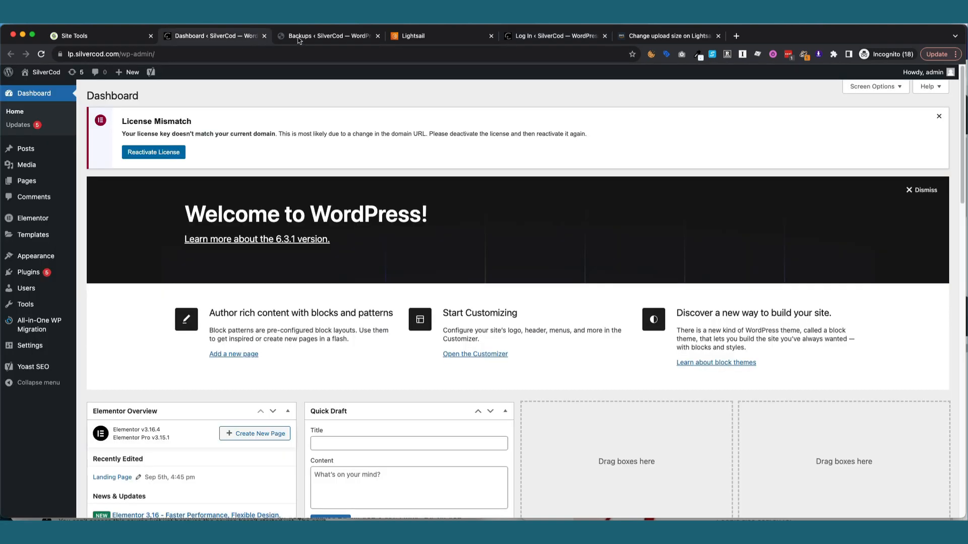
click(300, 40)
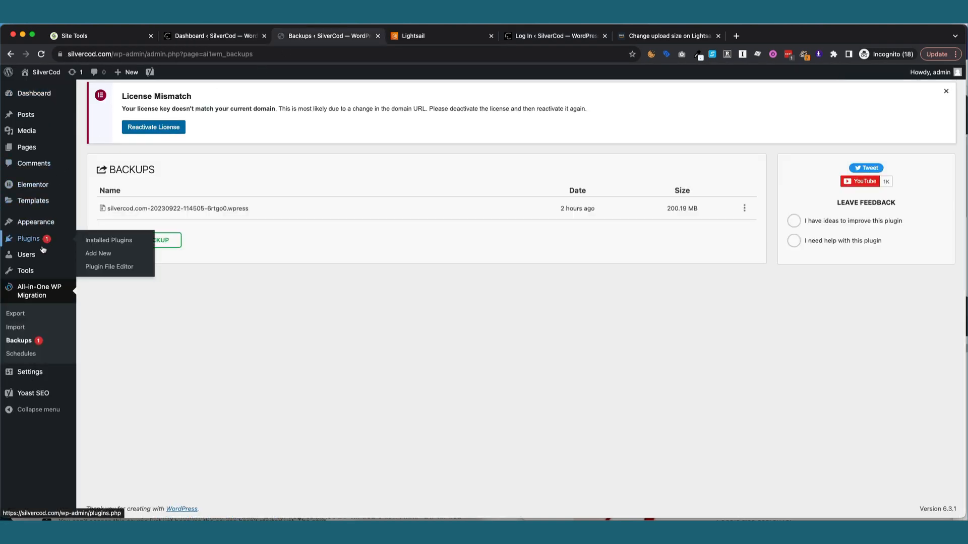
mouse_move(39, 255)
click(94, 258)
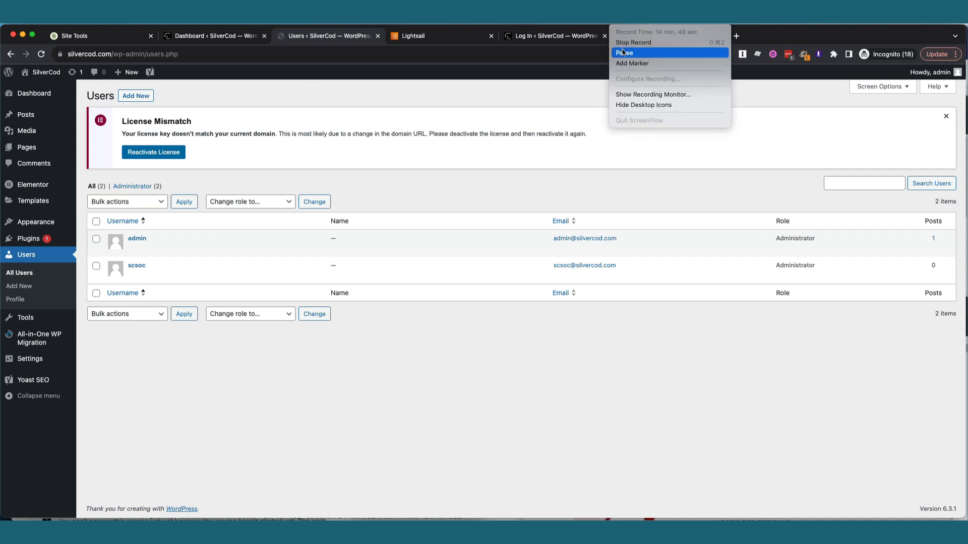
Check the new site's users for both imported administrators, then view its 19 installed plugins.
click(625, 52)
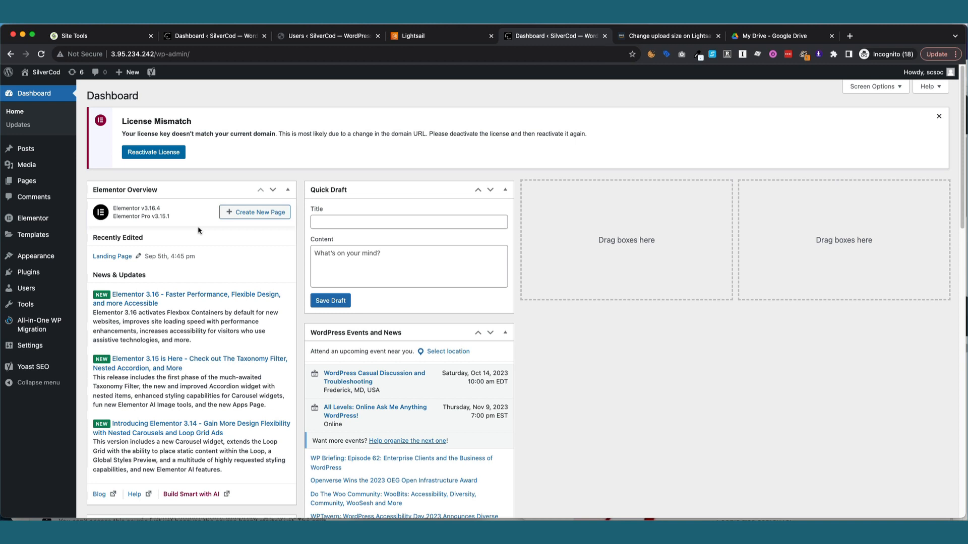
mouse_move(45, 292)
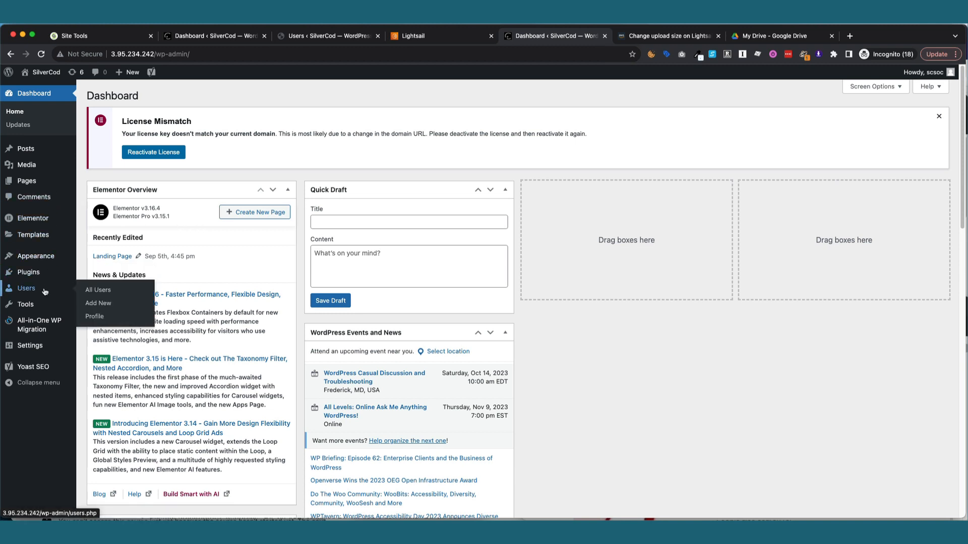
click(98, 290)
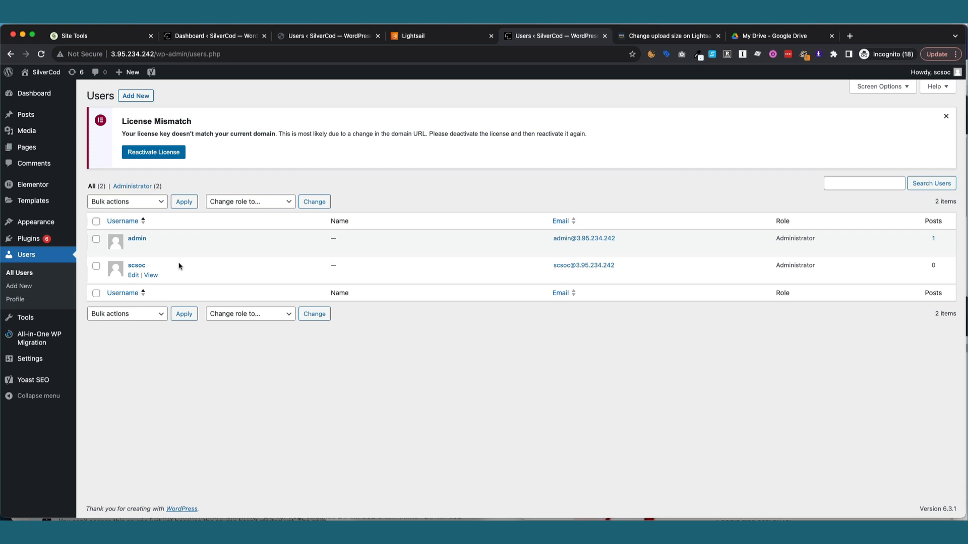
click(35, 242)
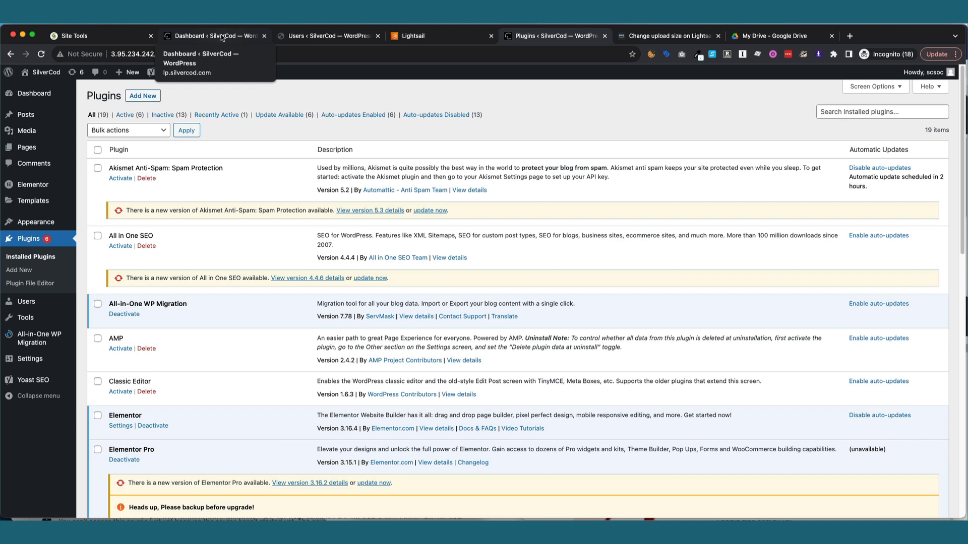
Open the new site's All Pages list, showing the imported Landing Page and Privacy Policy.
click(614, 17)
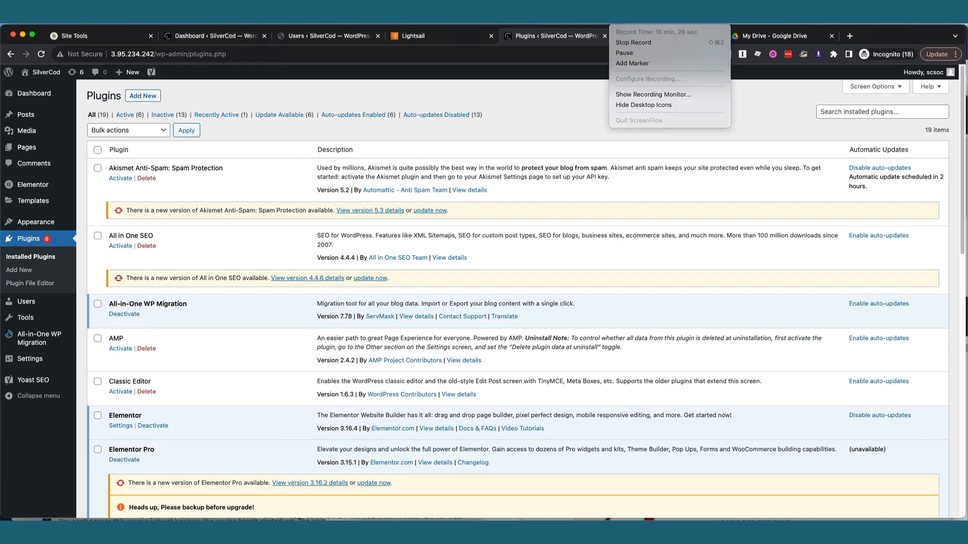
click(631, 51)
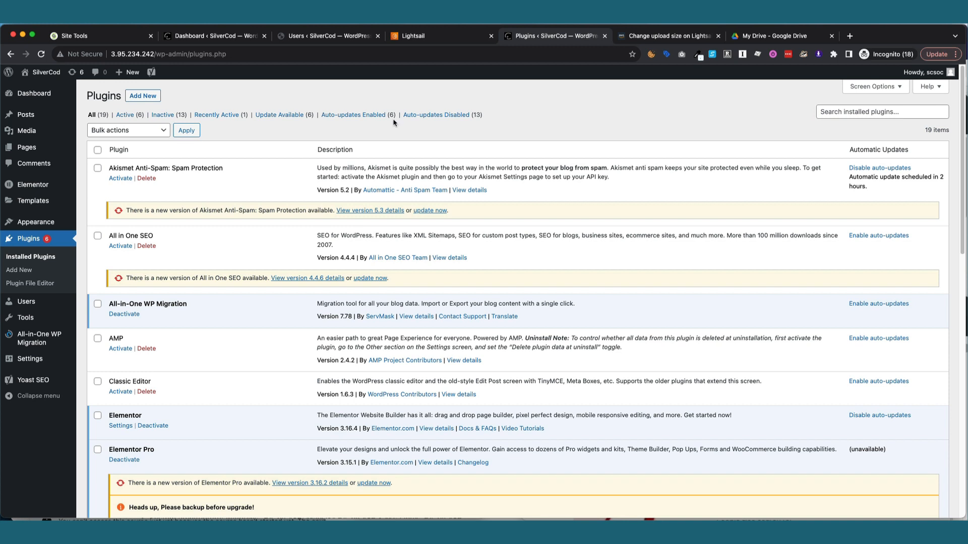
mouse_move(27, 149)
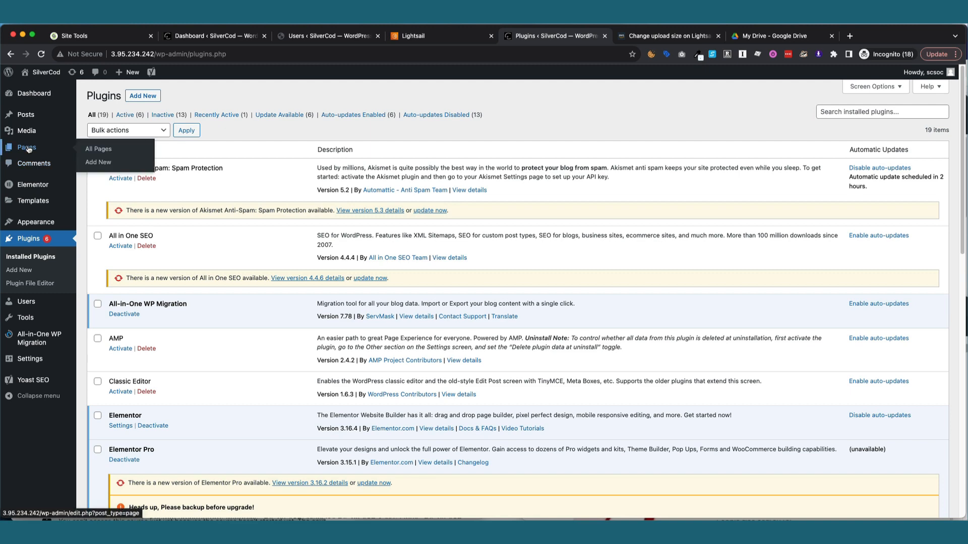
click(92, 150)
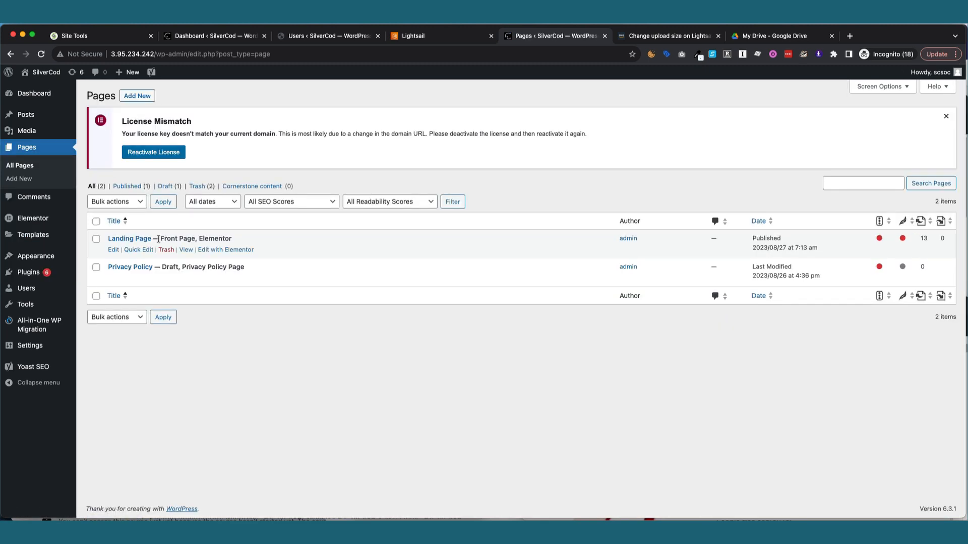
Delete WP Super Cache from the new site's plugins, leaving 18, and return to the dashboard.
mouse_move(28, 273)
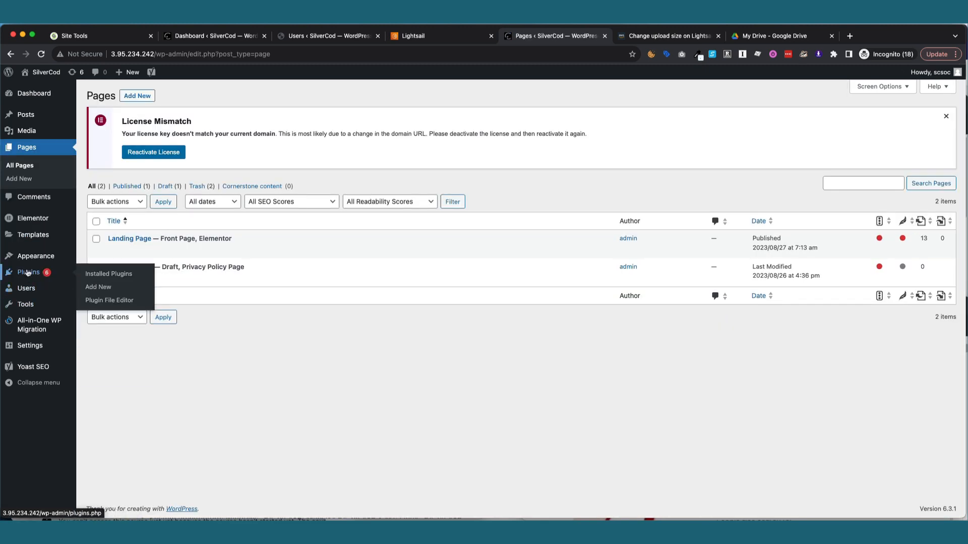
click(90, 275)
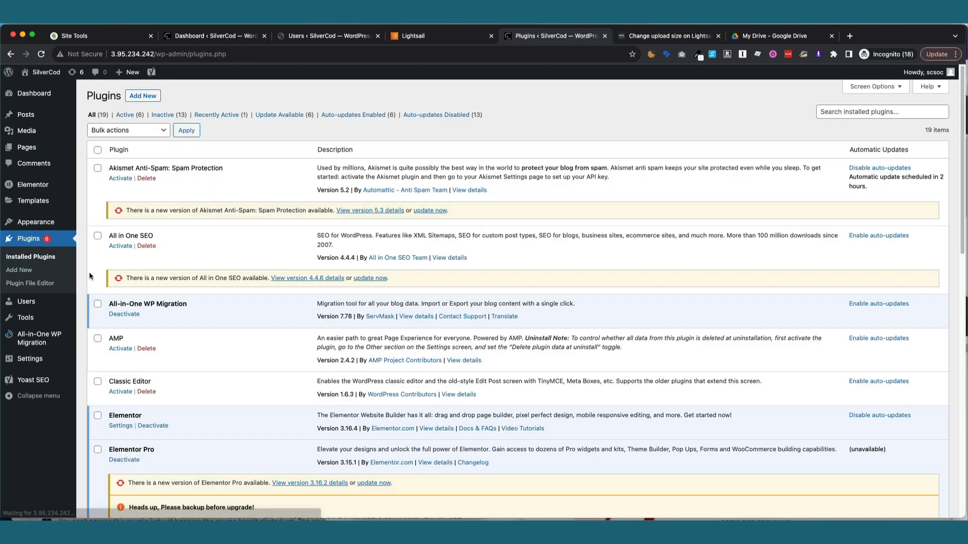
scroll(140, 296, down, 3)
scroll(140, 296, down, 8)
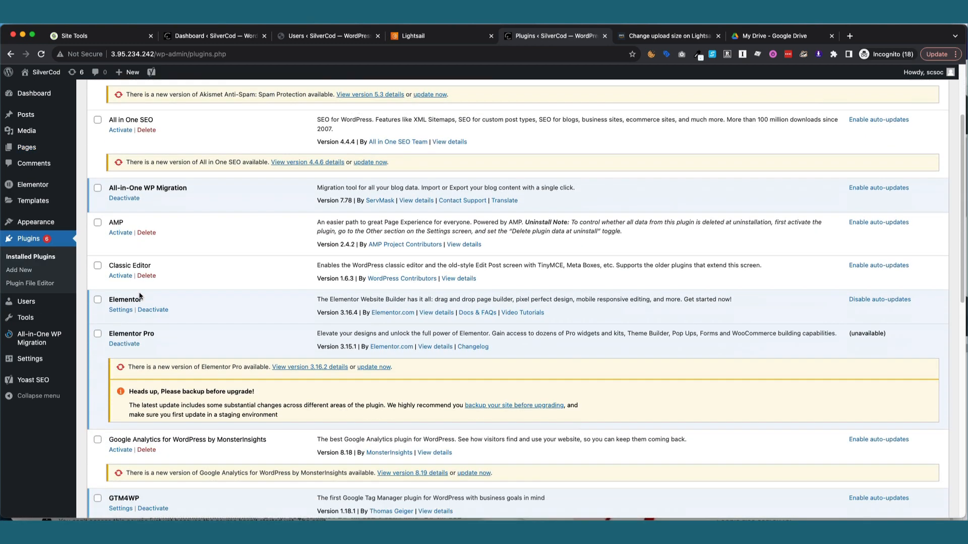
scroll(139, 296, down, 3)
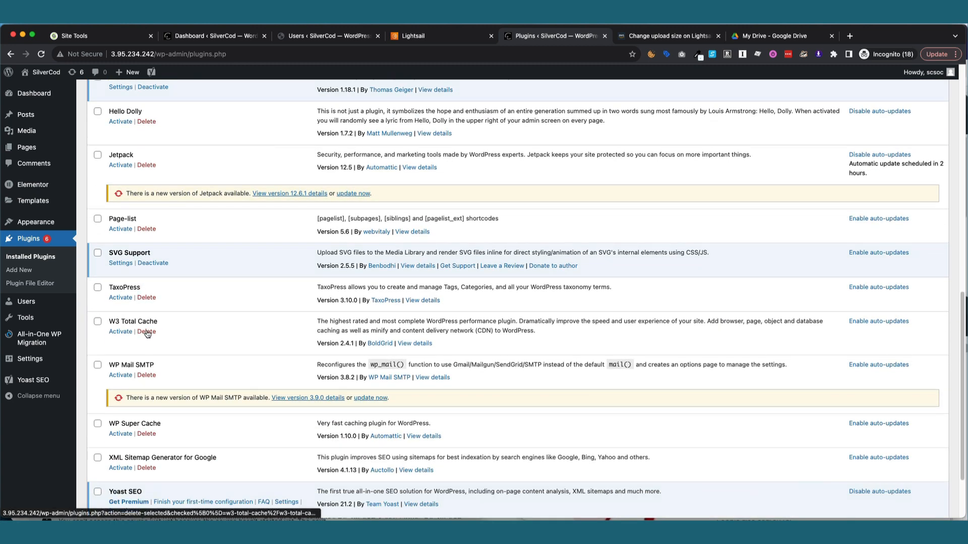
scroll(146, 333, down, 1)
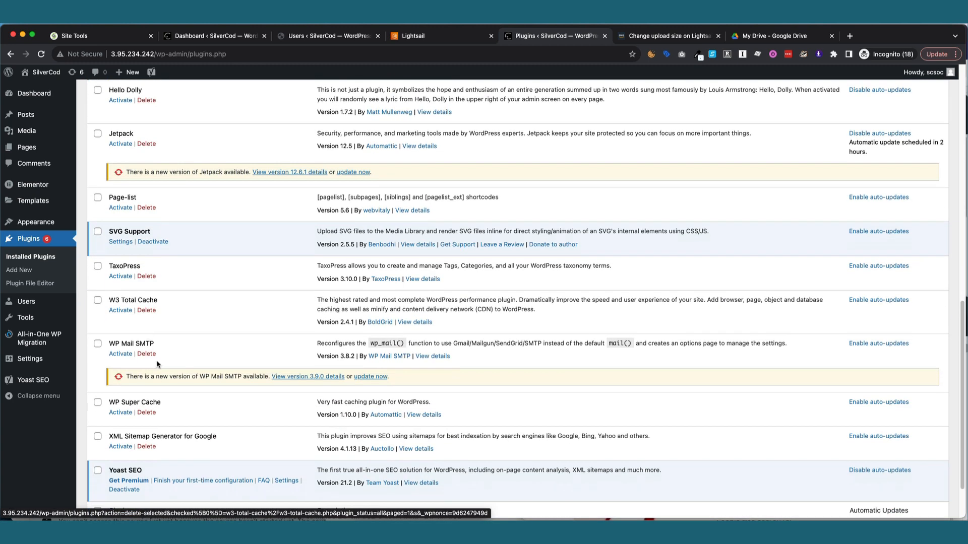
click(147, 412)
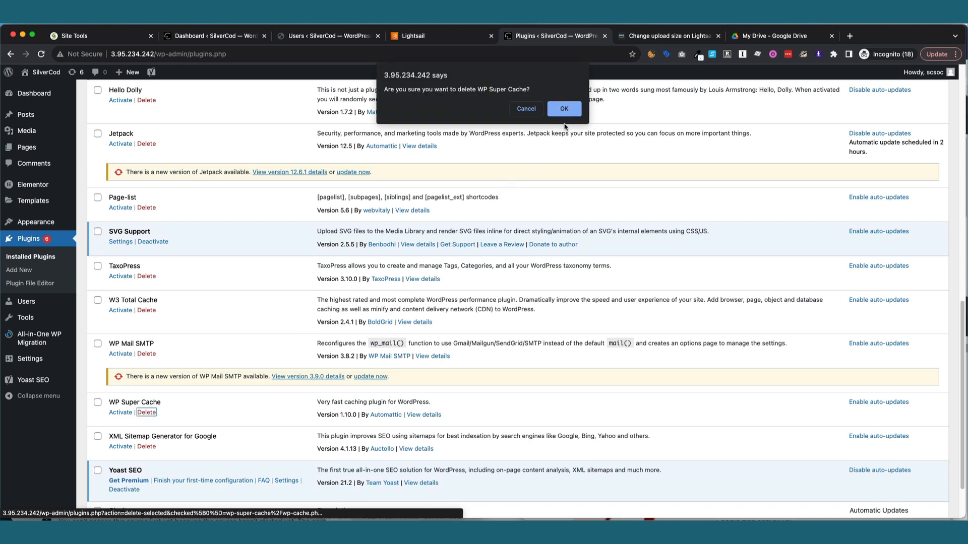
click(564, 109)
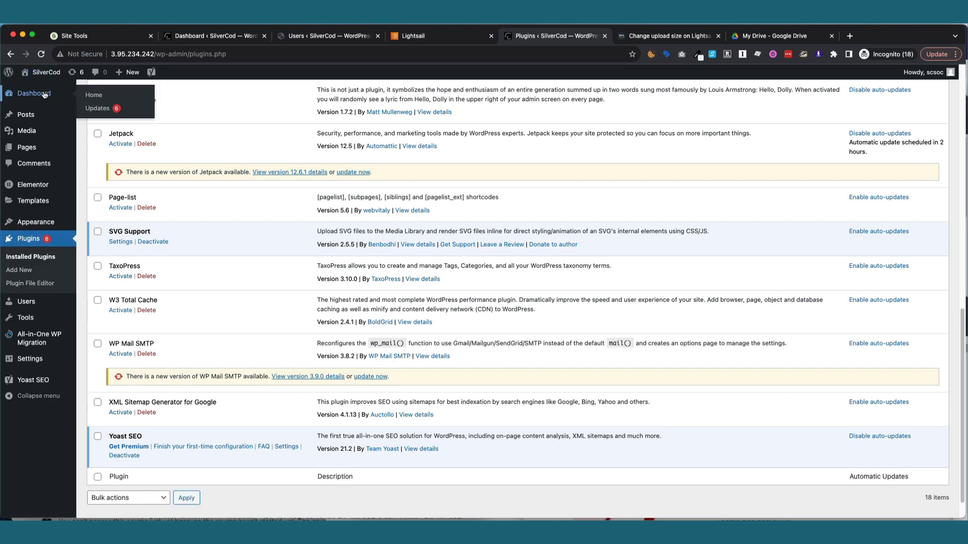
click(45, 95)
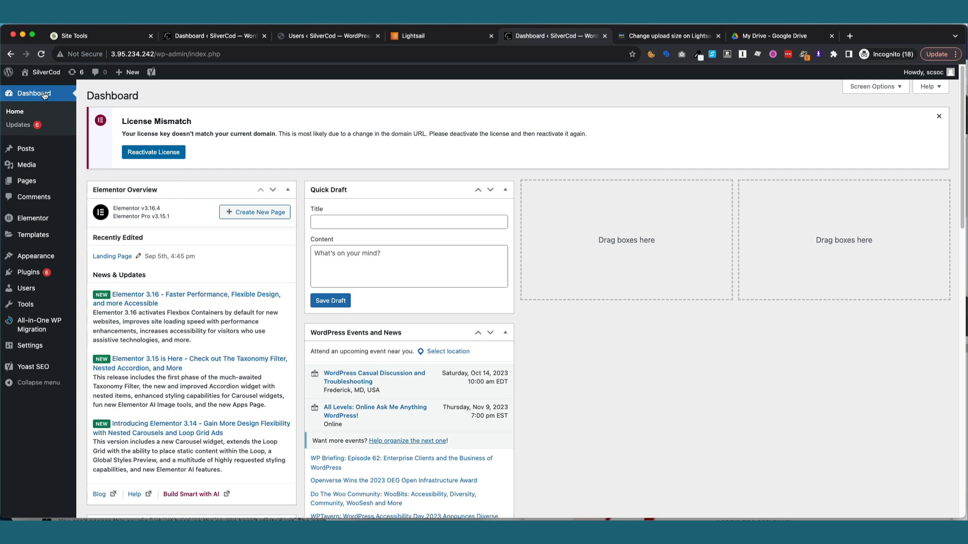
Search the plugin directory for 'wp super cach' and install WP Super Cache.
mouse_move(44, 272)
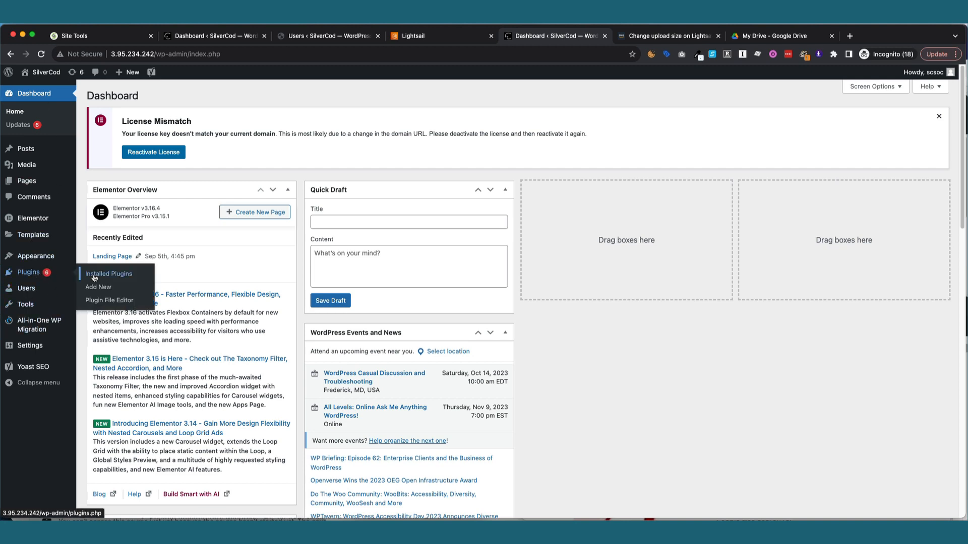
click(97, 290)
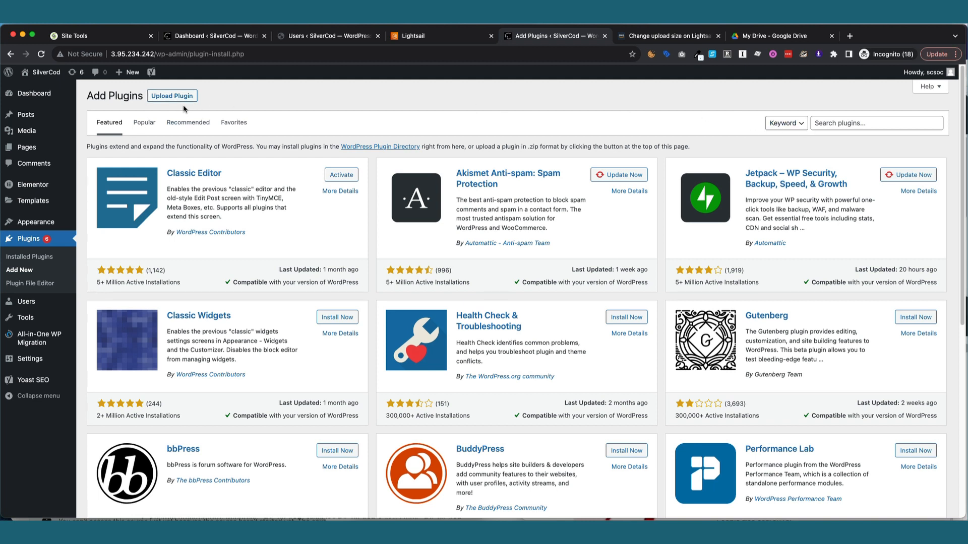
click(826, 126)
text(wp super )
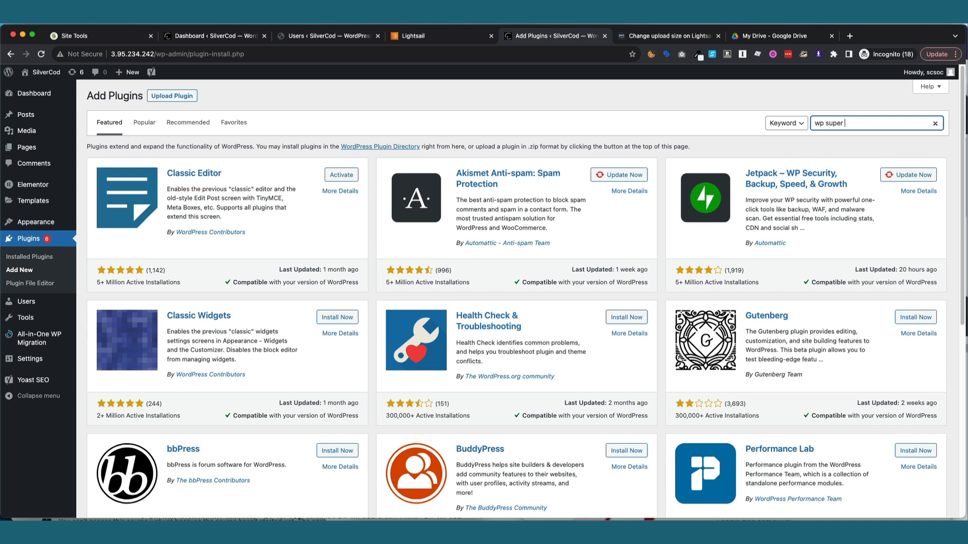
text(cache)
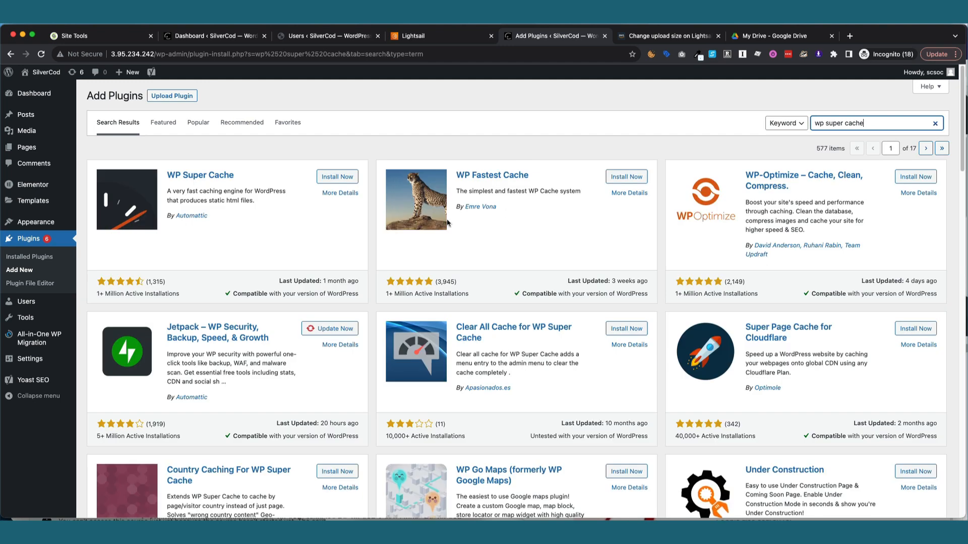
click(346, 177)
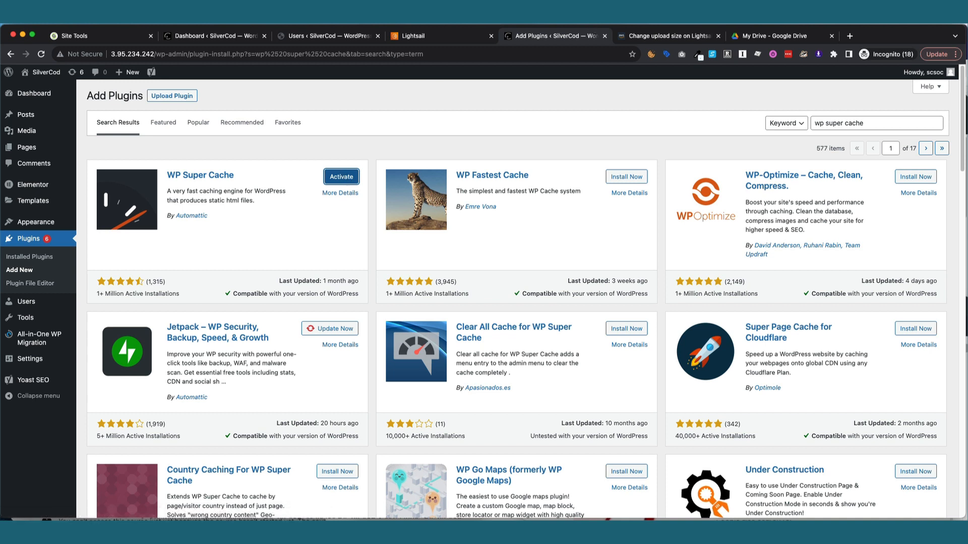
Switch to the original SilverCod site's admin dashboard.
click(617, 18)
click(629, 44)
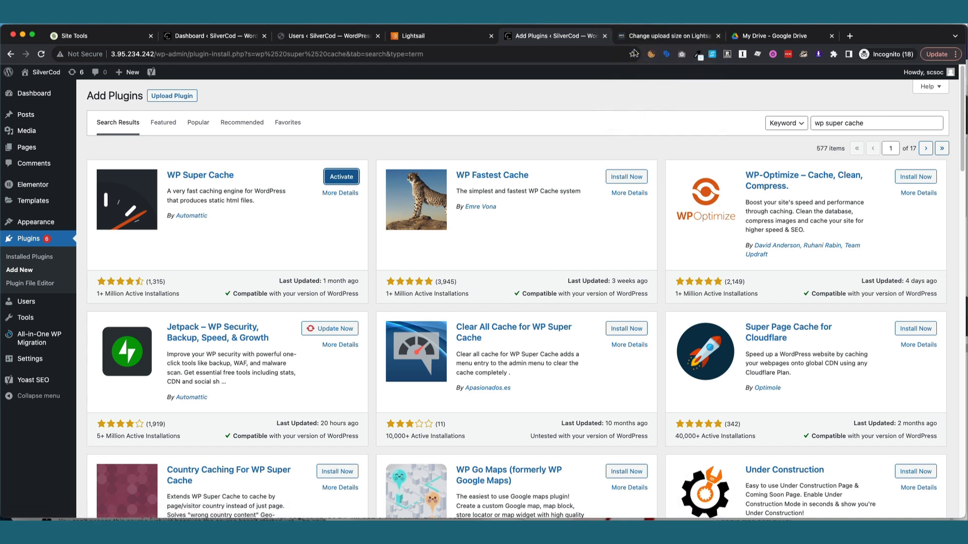
click(212, 40)
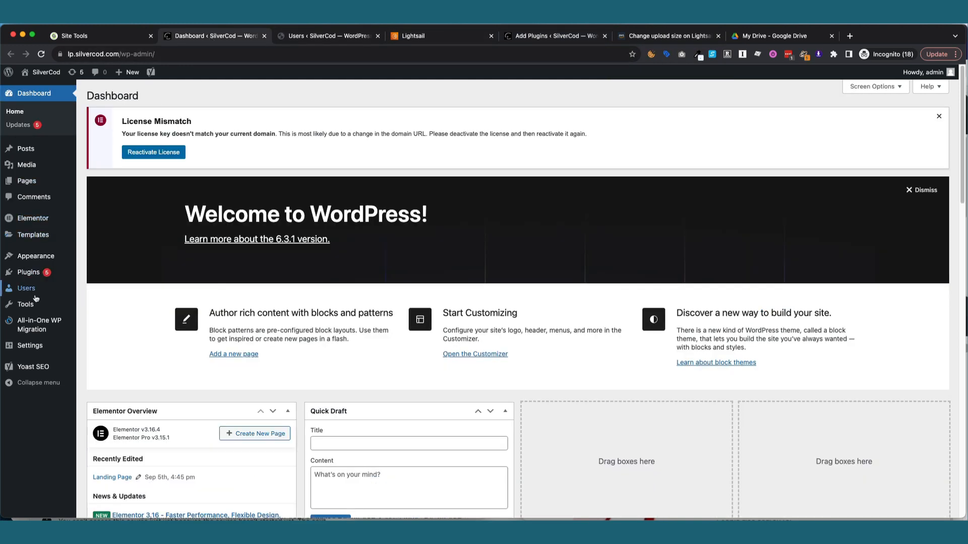
Review migration backups on both sites, finding one 200.19 MB silvercod.com backup, then return to WP Super Cache results.
mouse_move(38, 278)
mouse_move(40, 325)
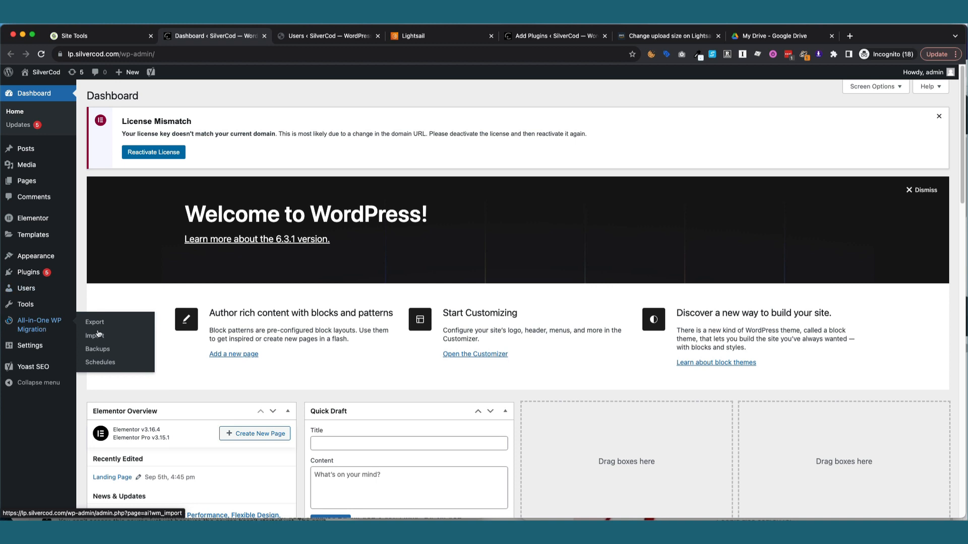
click(98, 349)
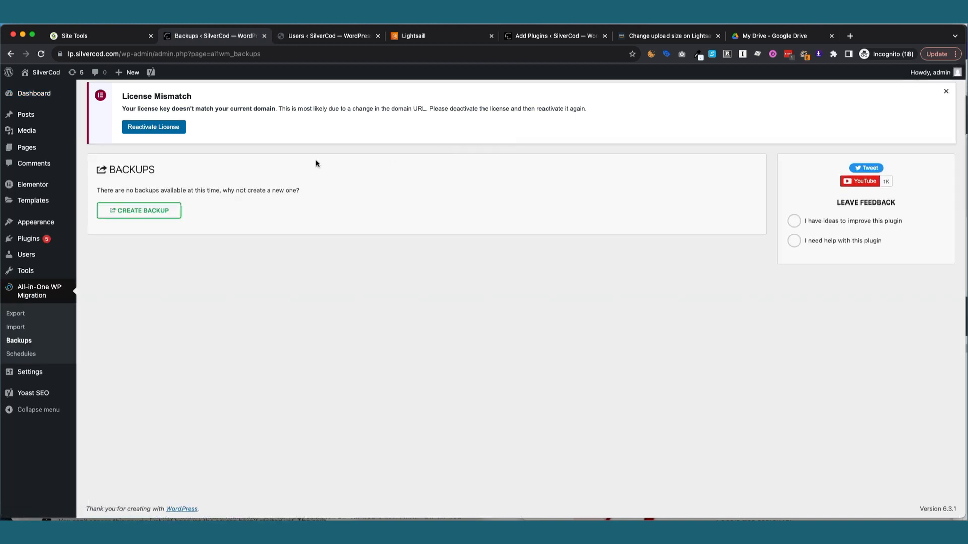
click(319, 39)
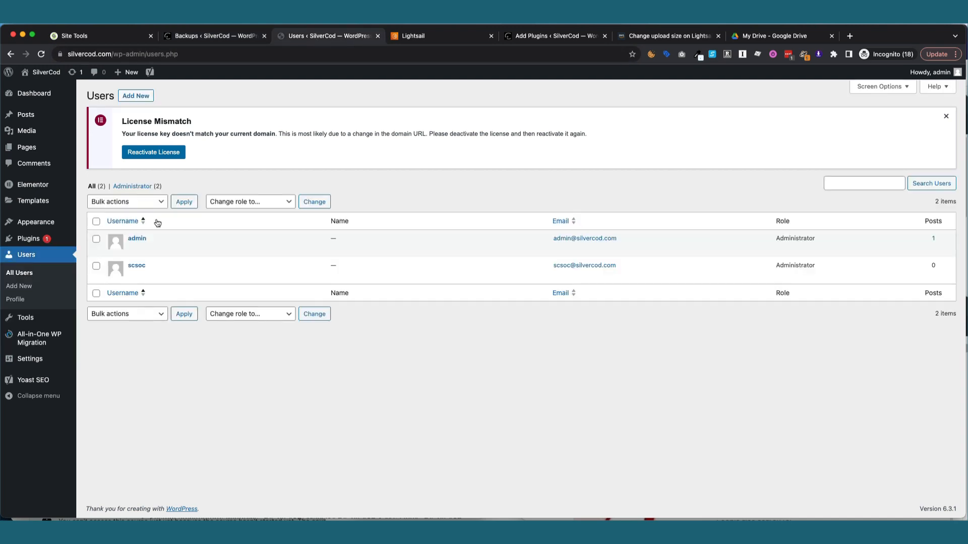
mouse_move(50, 337)
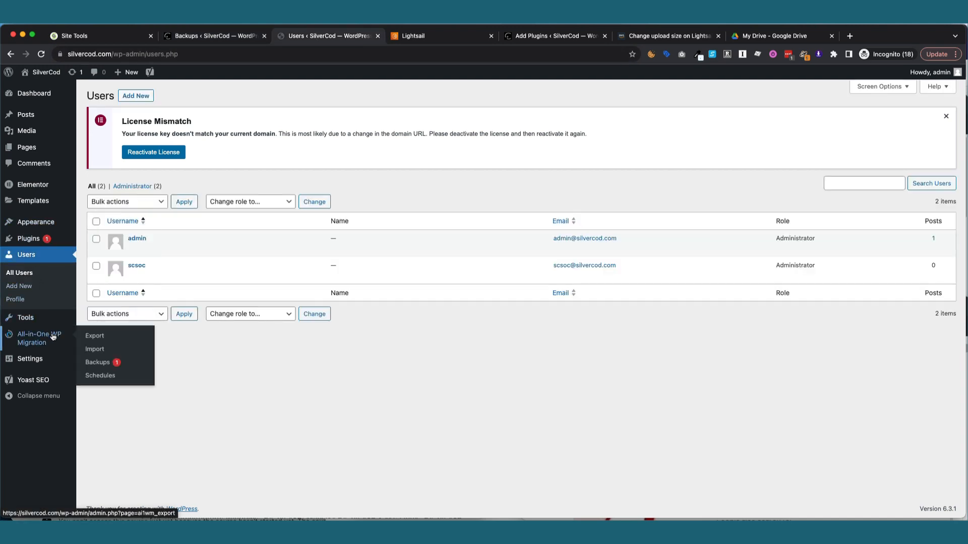
click(98, 363)
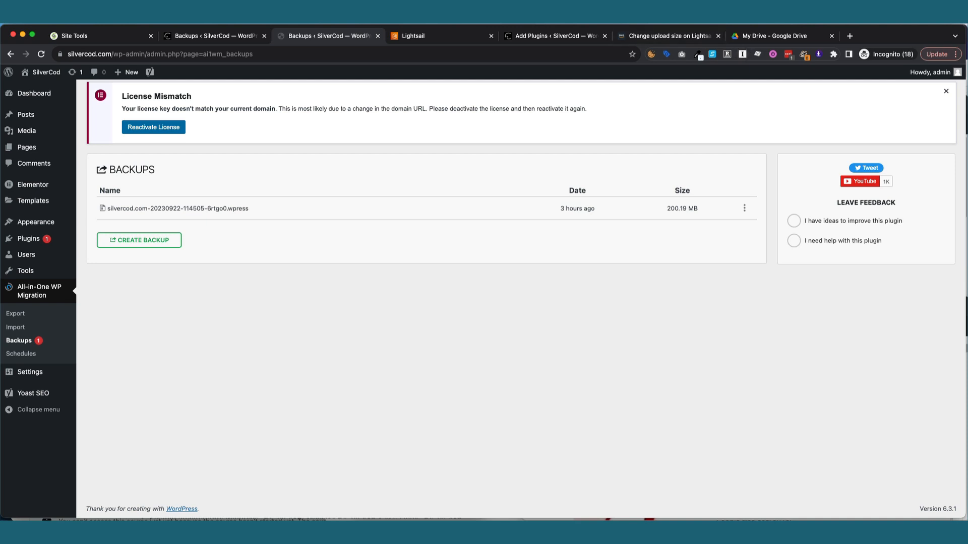
click(568, 37)
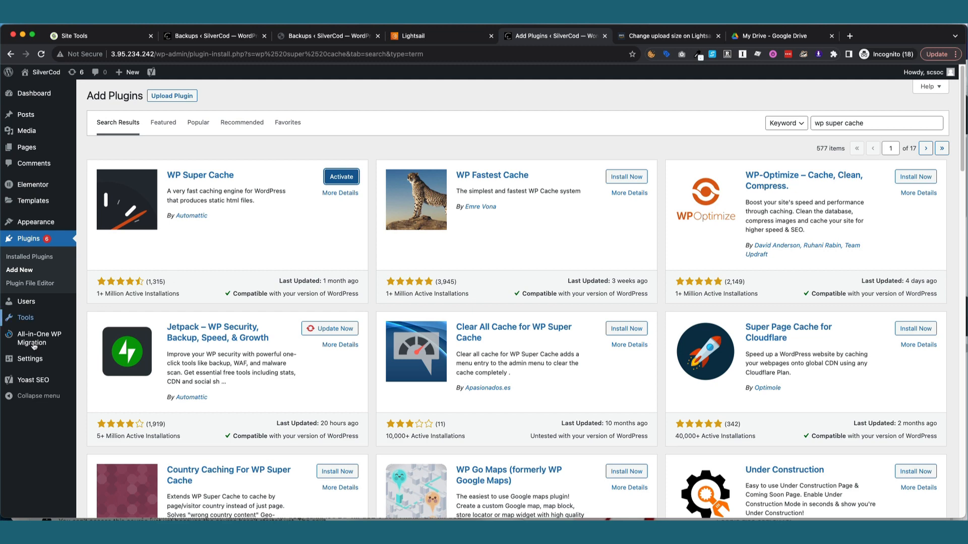
Activate the WP Super Cache plugin on the new site.
mouse_move(33, 345)
click(99, 351)
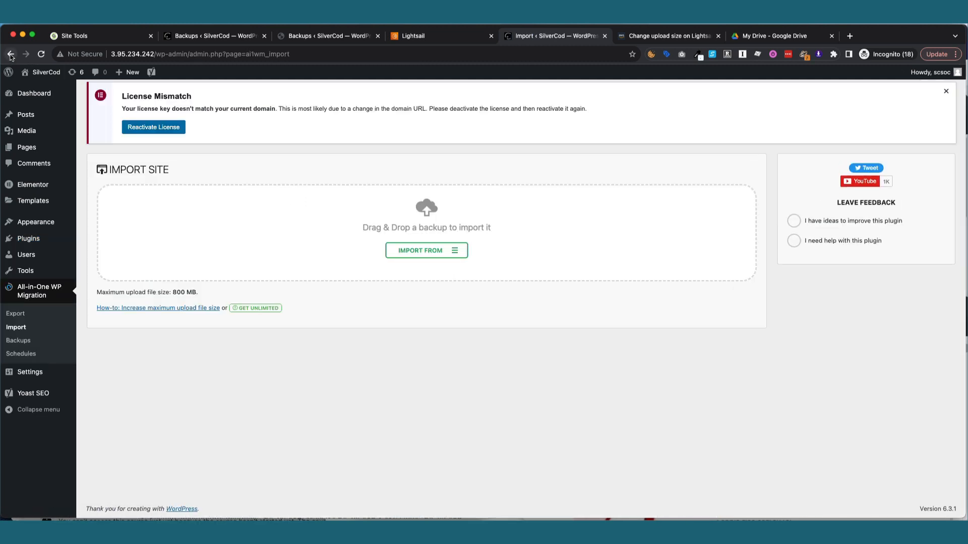
click(10, 55)
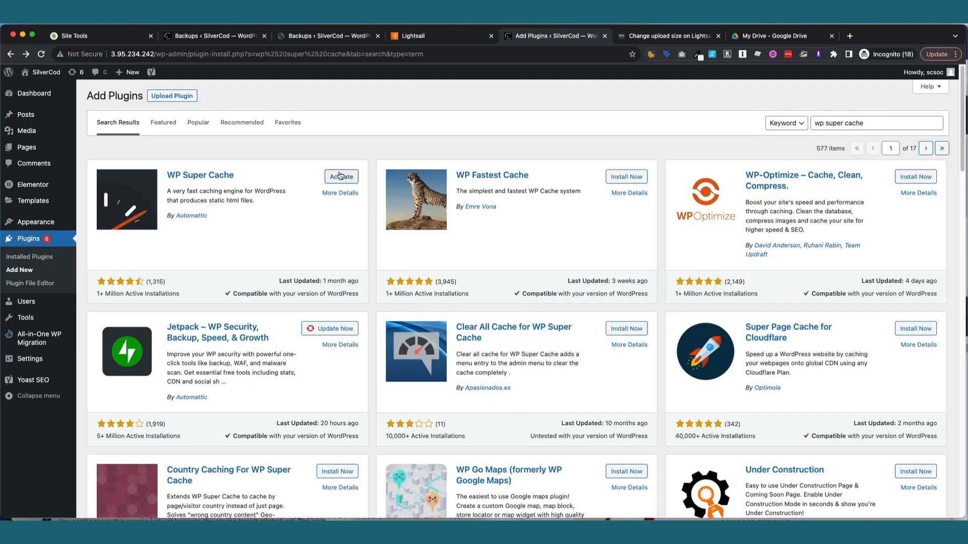
click(340, 175)
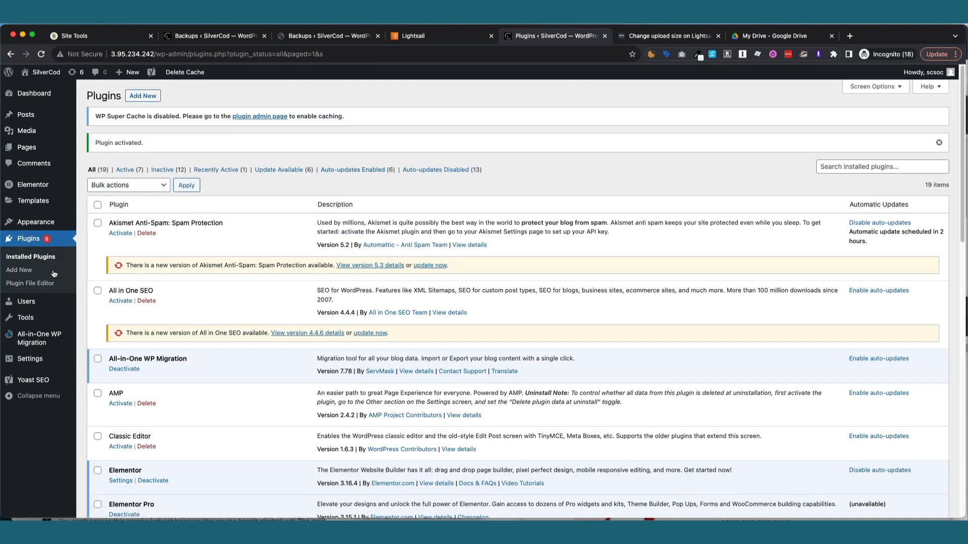
Start an All-in-One WP Migration import of the silvercod.com .wpress backup file.
mouse_move(35, 338)
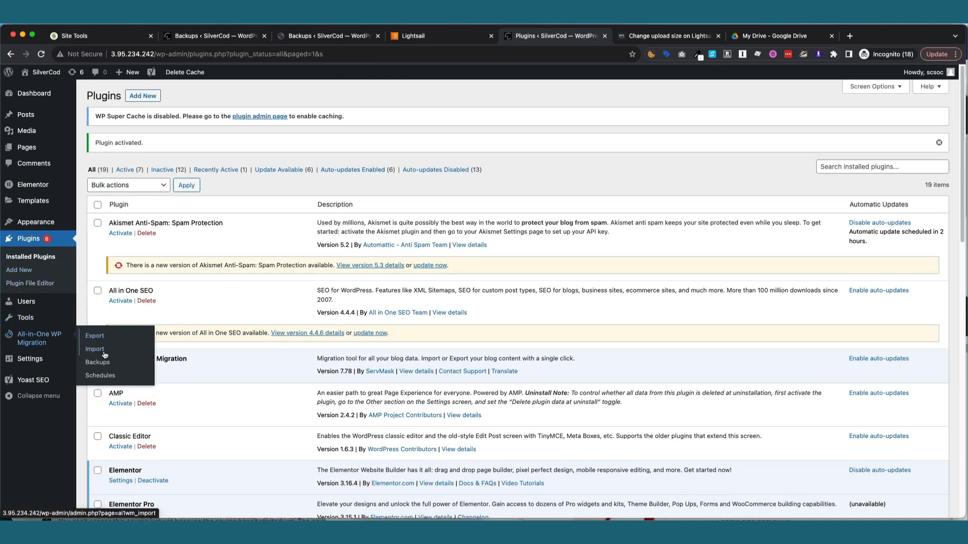
click(103, 353)
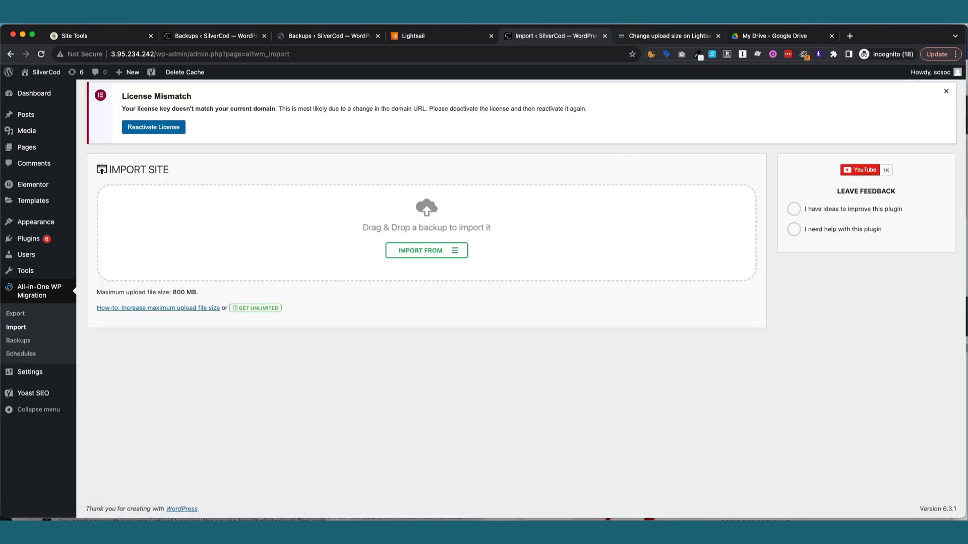
click(630, 80)
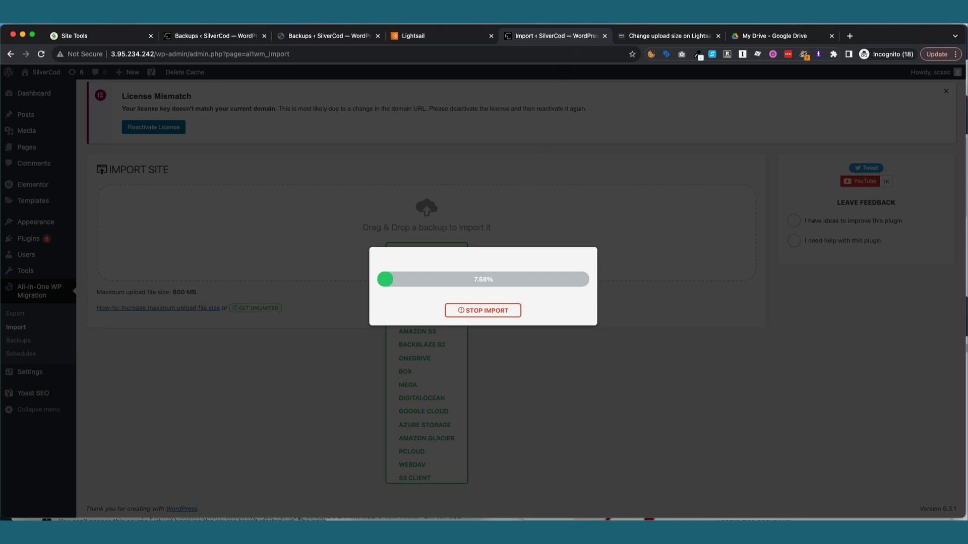
Read the overwrite and PHP 7 versus PHP 8 warnings, then proceed with the import.
click(615, 27)
click(624, 53)
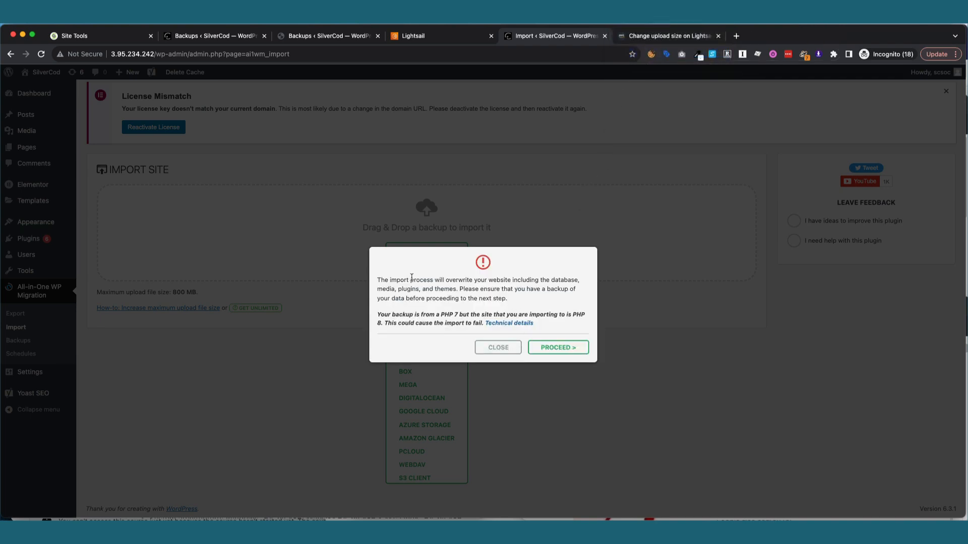
drag(379, 281, 490, 289)
click(410, 319)
drag(410, 315, 478, 312)
click(499, 311)
click(561, 348)
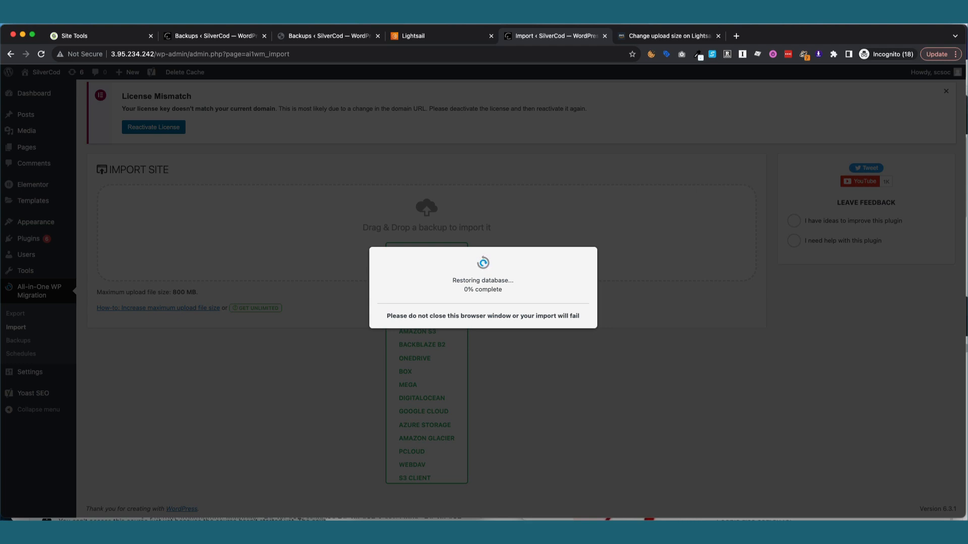
Dismiss the import success message and visit the restored SilverCod homepage.
click(639, 52)
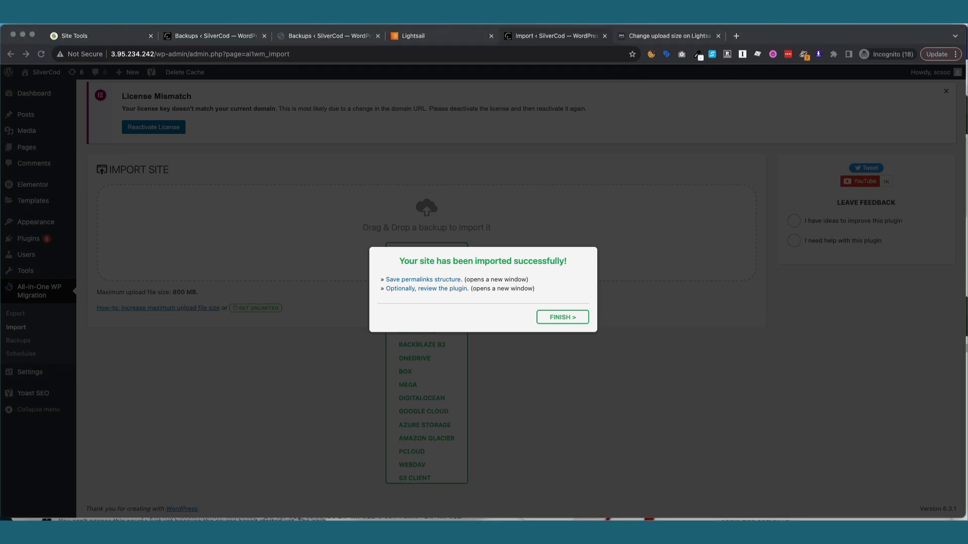
click(552, 317)
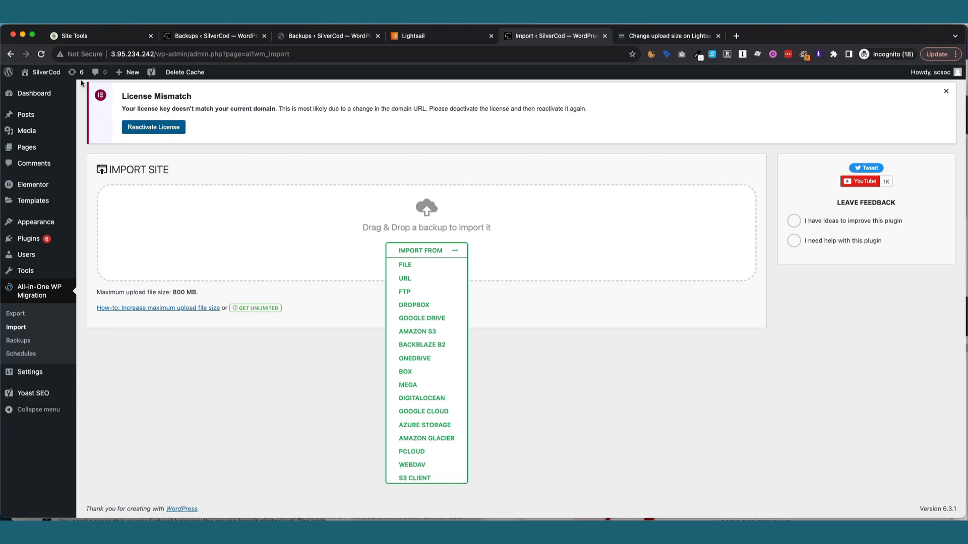
click(54, 73)
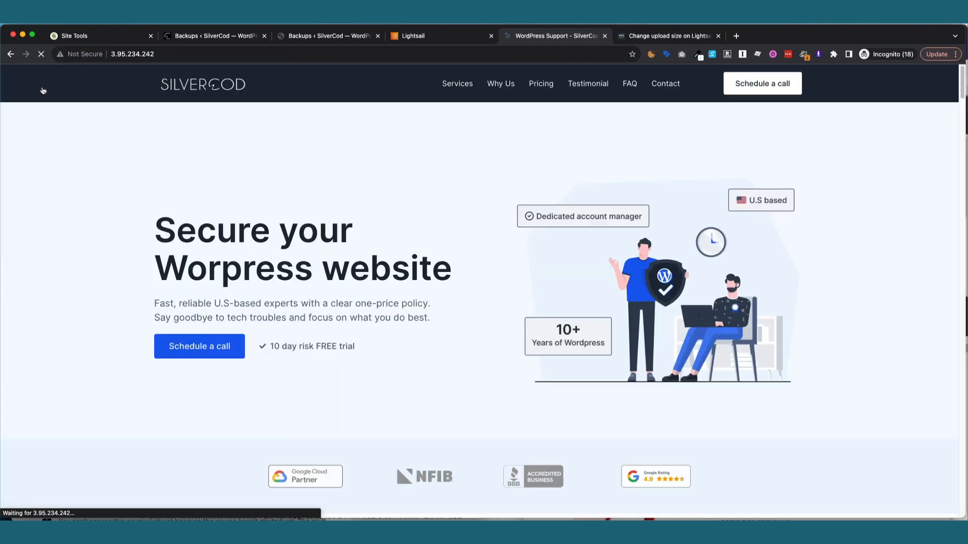
Sign in to the restored site with the imported admin username and pasted password.
click(11, 54)
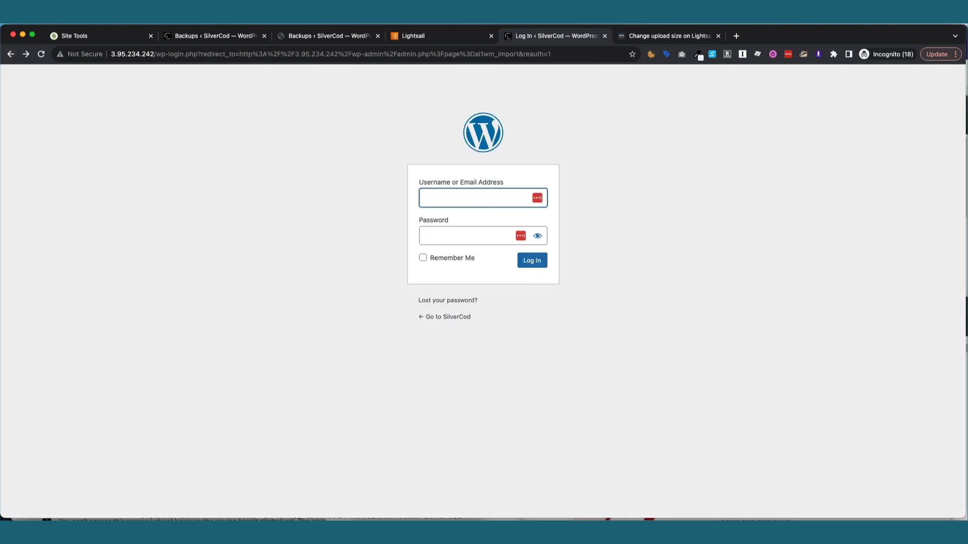
text(scsoc)
key(Tab)
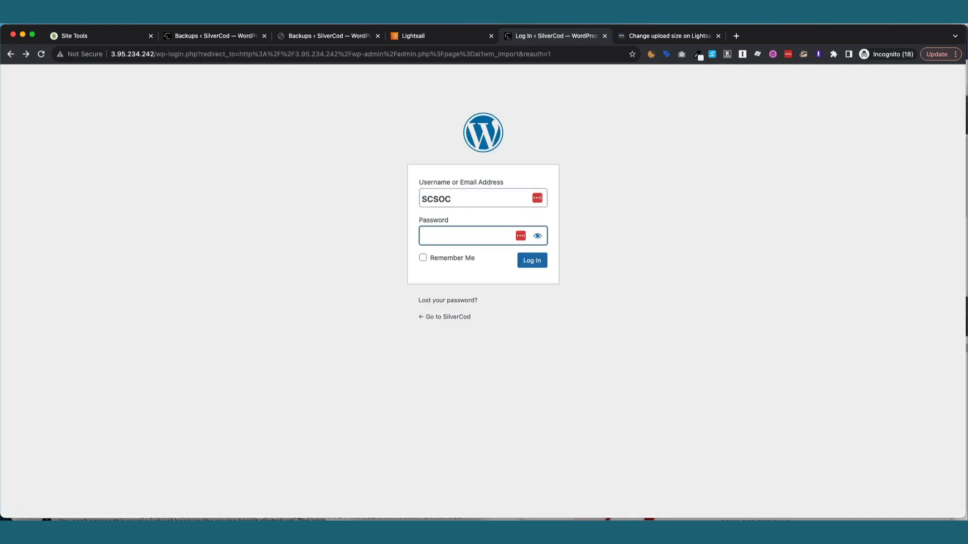
key(super+v)
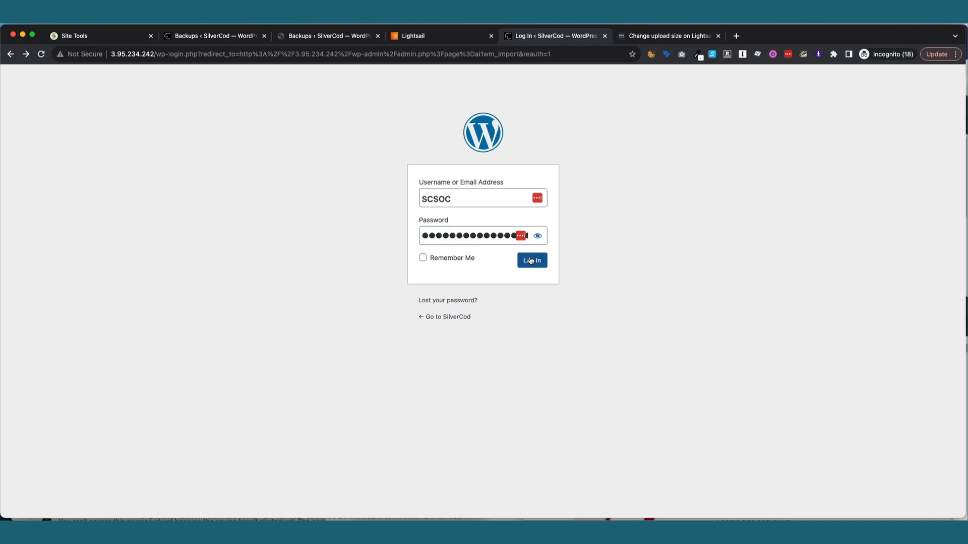
click(531, 260)
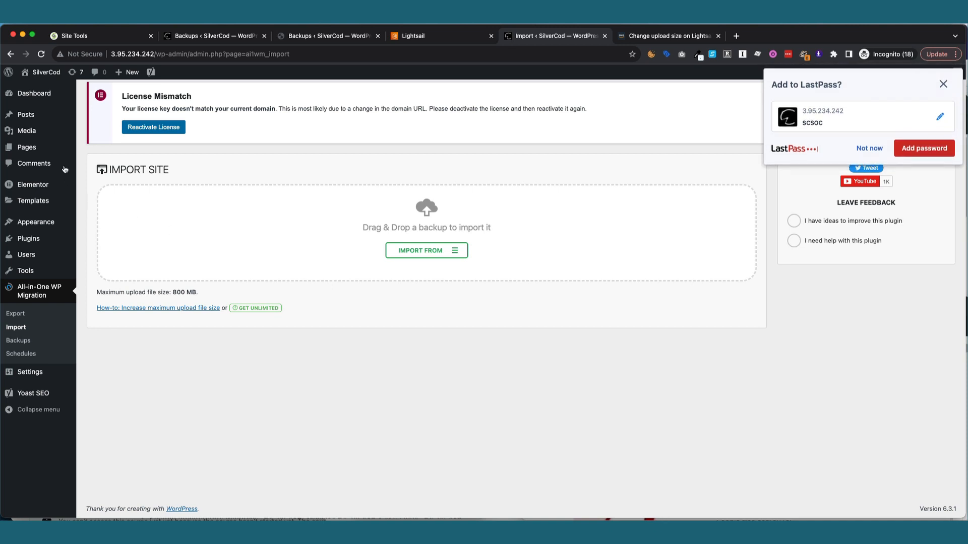
Dismiss the LastPass prompt and view Installed Plugins, listing 25 plugins, 6 active.
click(874, 149)
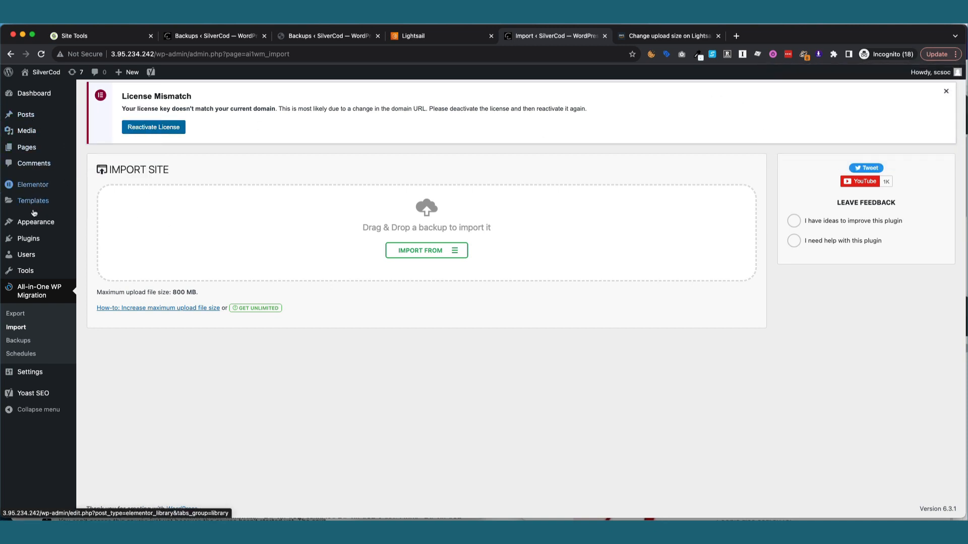
mouse_move(43, 239)
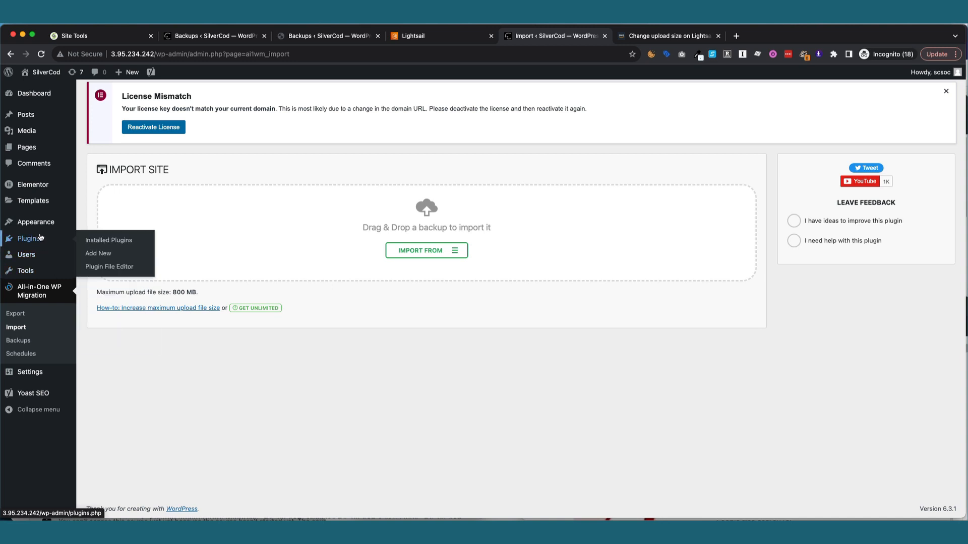
click(103, 241)
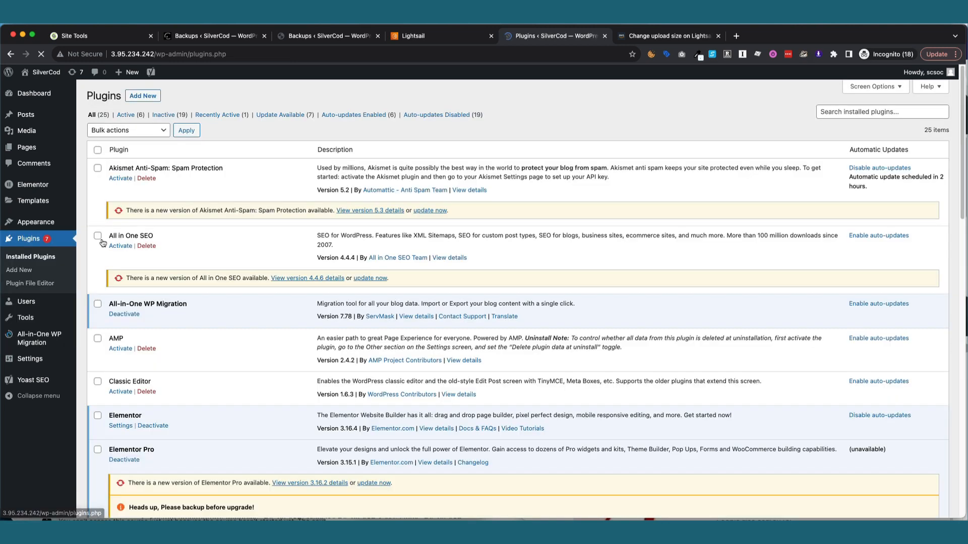
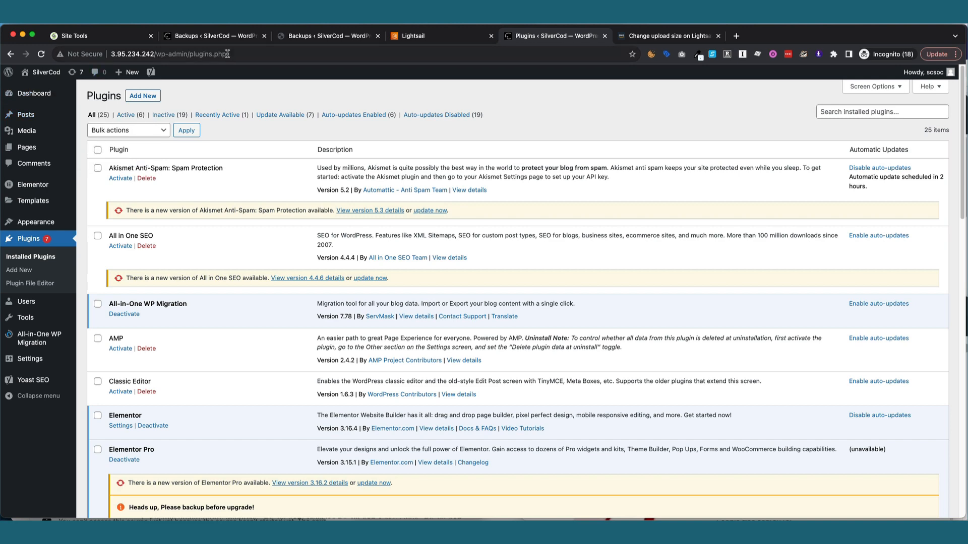
Delete the 200.19 MB silvercod.com migration backup, then go to SiteGround Site Tools.
click(319, 38)
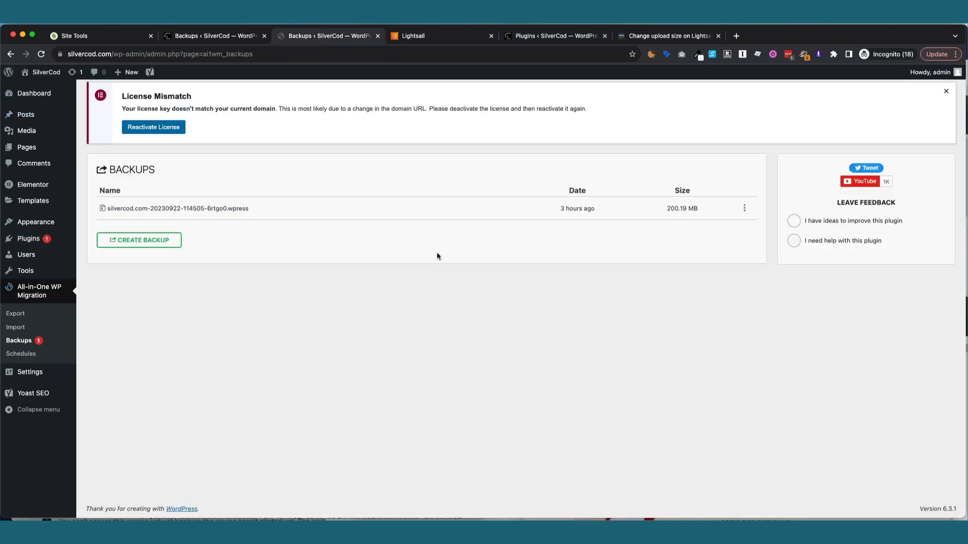
click(744, 213)
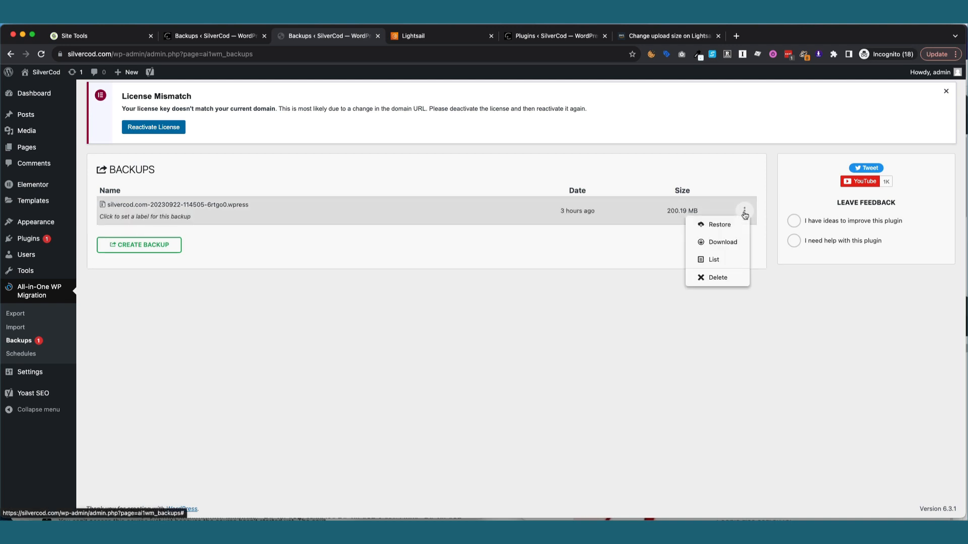
click(723, 286)
click(562, 110)
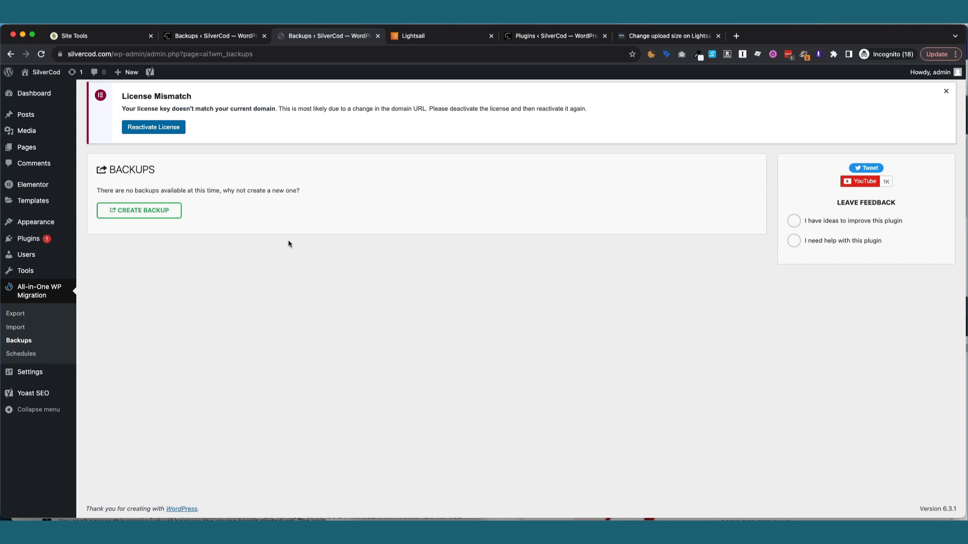
click(111, 43)
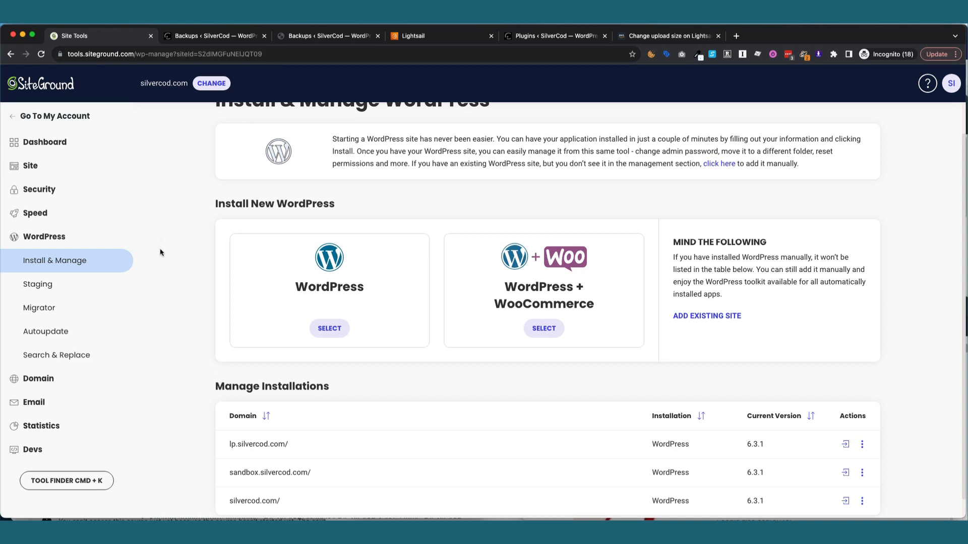
Restore all of silvercod.com's files and databases from the 09/22/2023 SiteGround backup.
scroll(160, 252, up, 1)
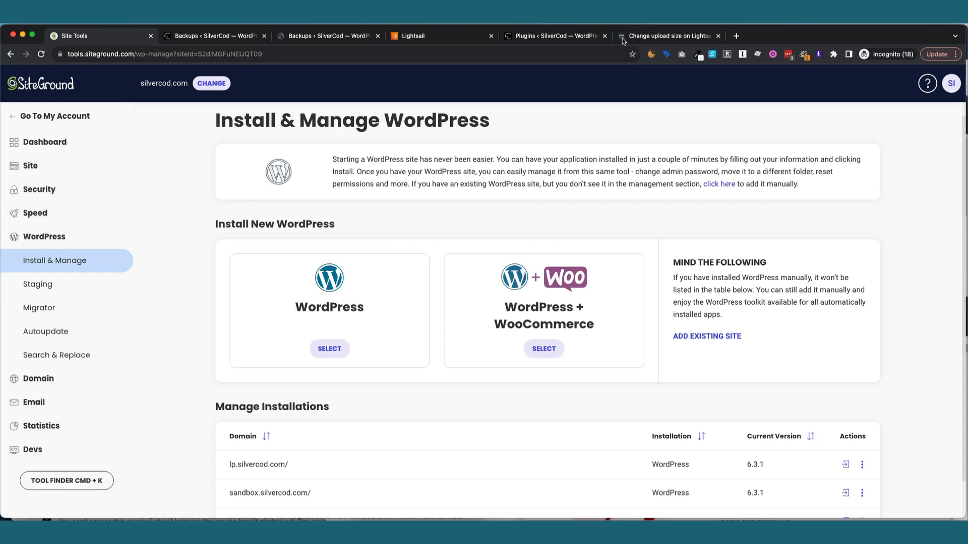
click(614, 19)
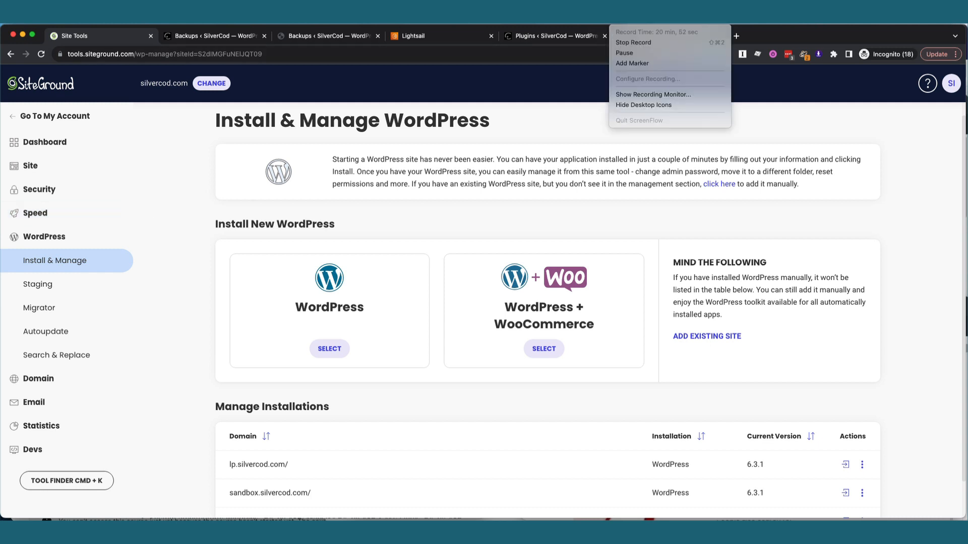
click(645, 52)
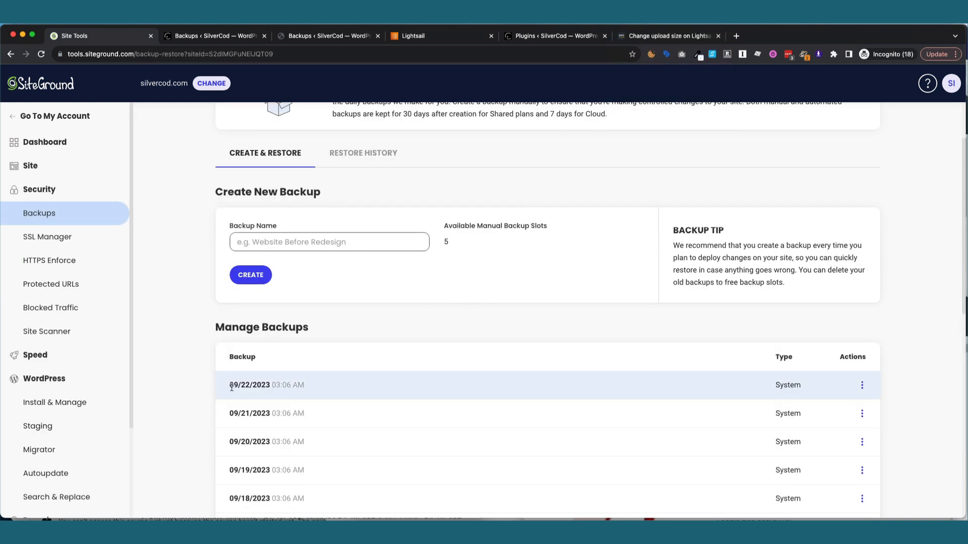
drag(231, 387, 281, 384)
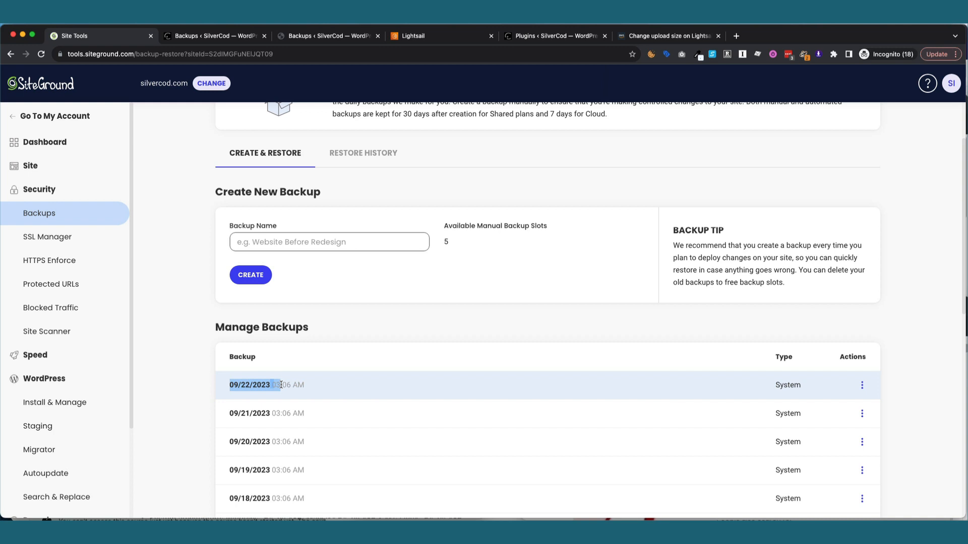
click(862, 385)
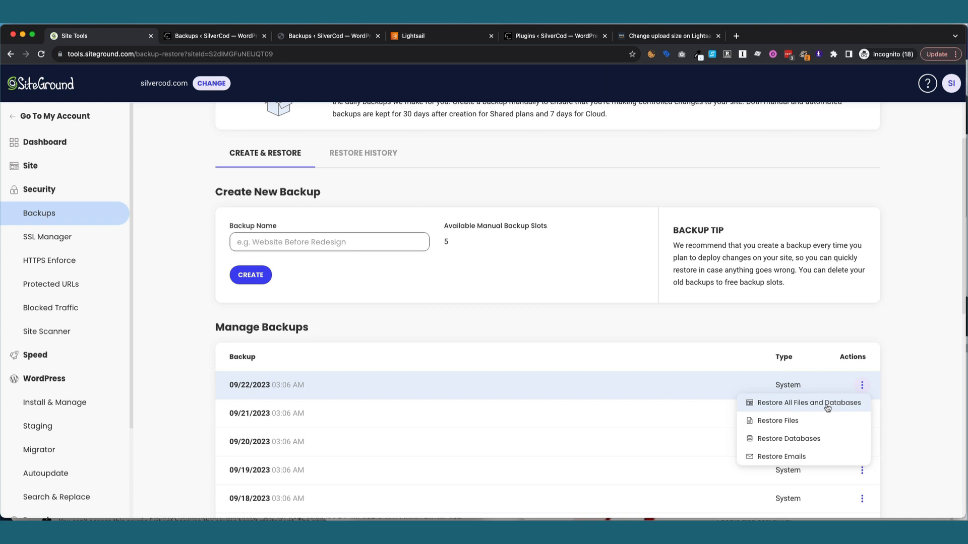
click(827, 406)
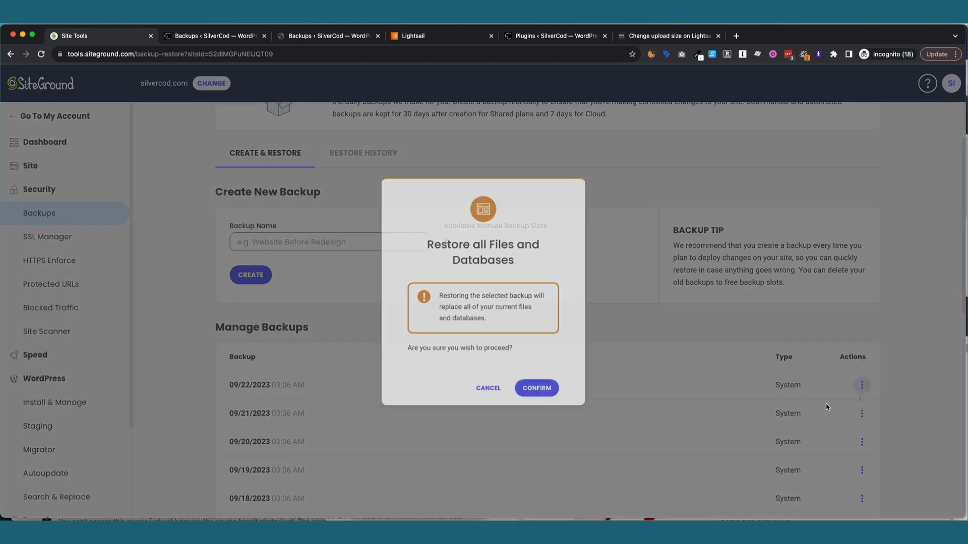
click(535, 401)
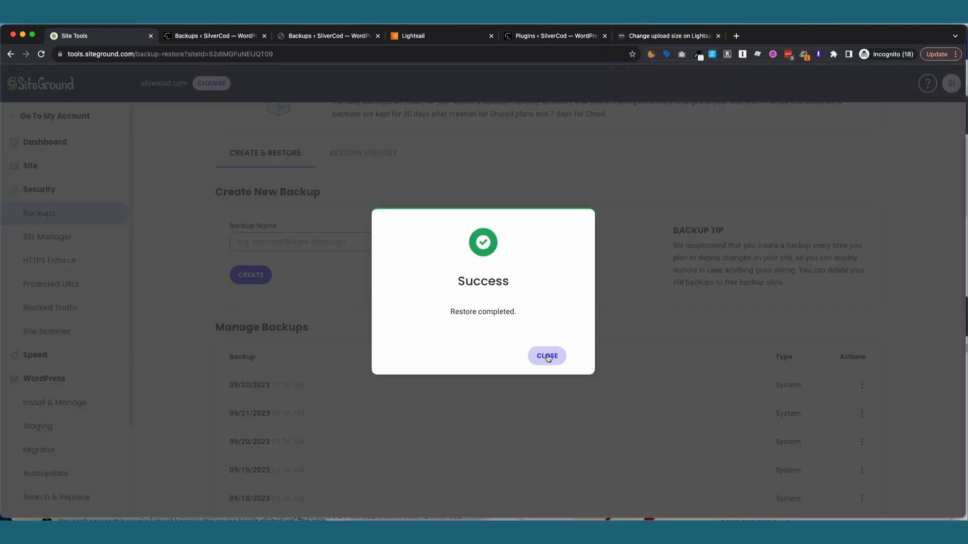
click(546, 356)
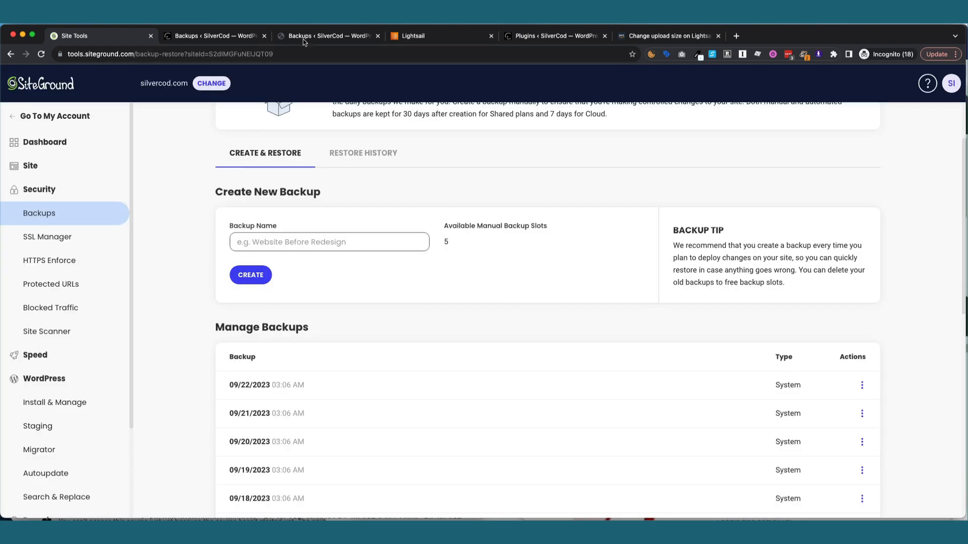
click(309, 37)
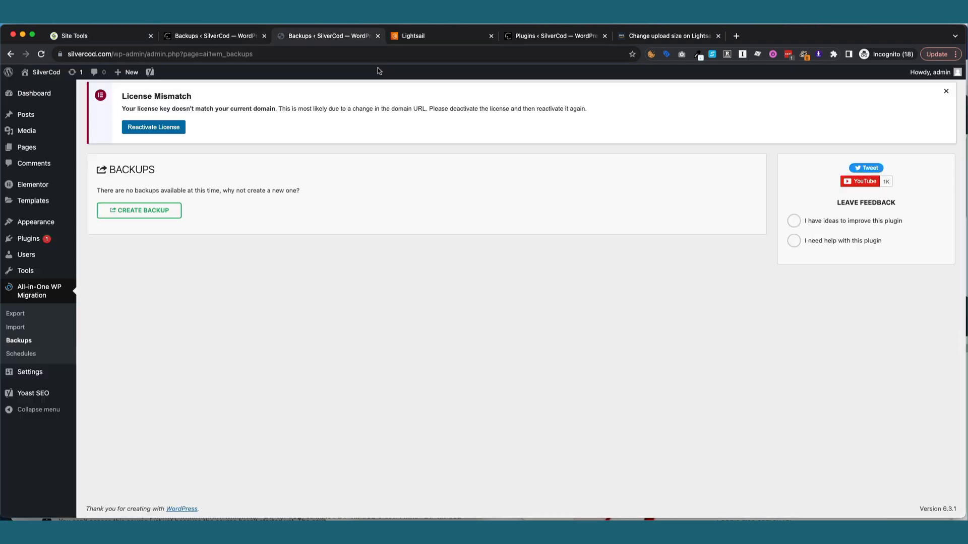
Reload the restored admin, review its 31 installed plugins, and open the migration Backups page.
click(40, 54)
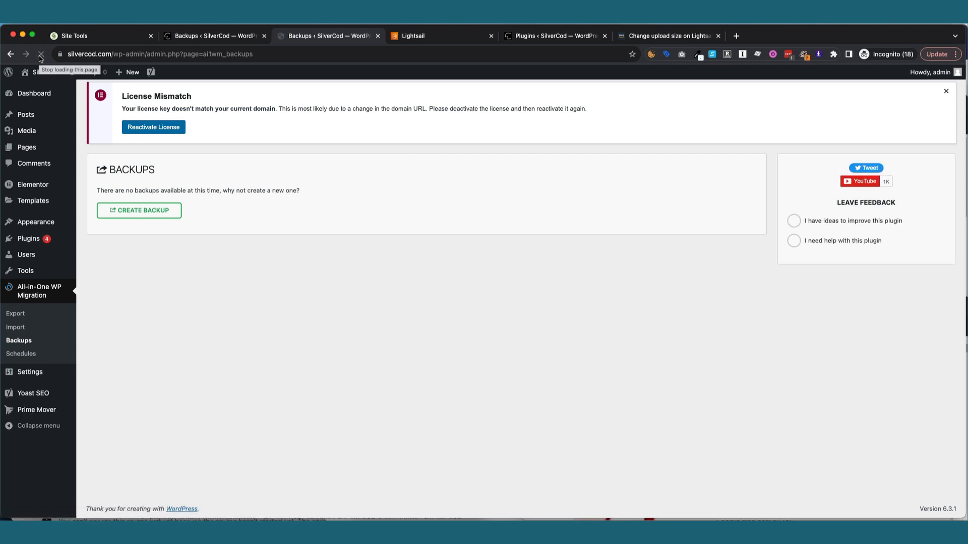
mouse_move(32, 241)
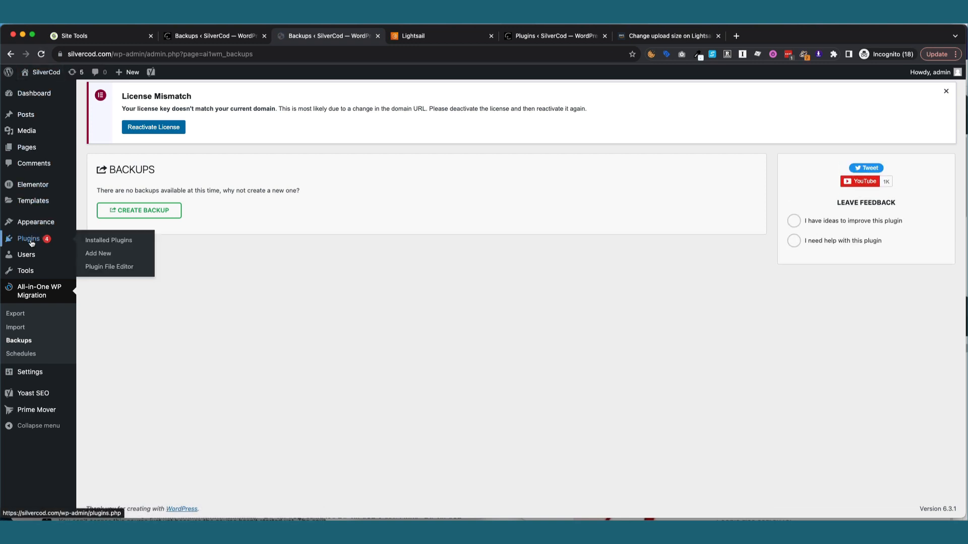
click(95, 242)
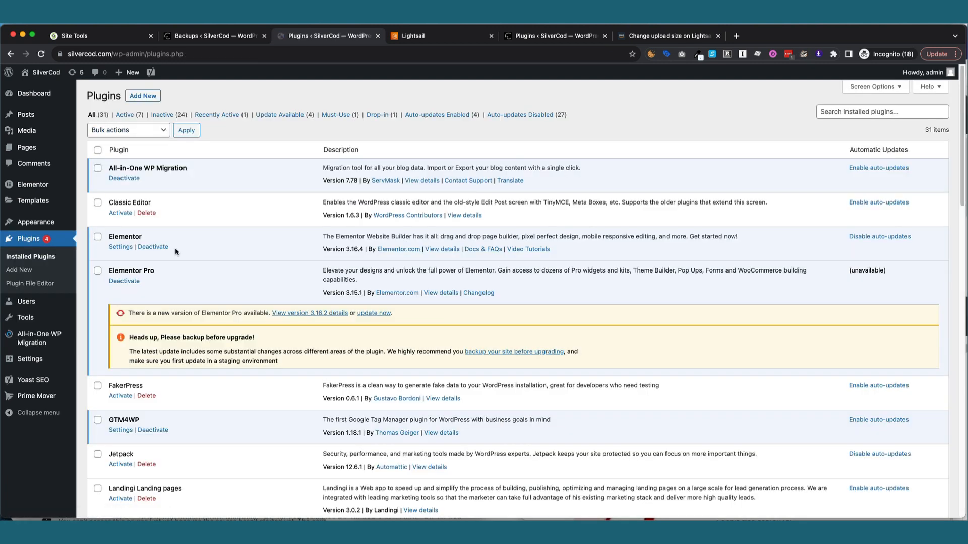
scroll(175, 247, down, 1)
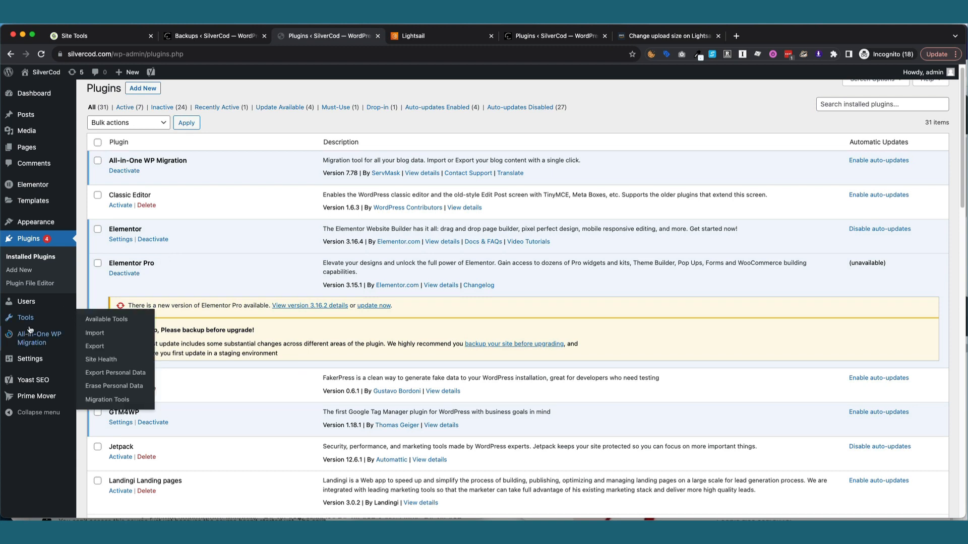
mouse_move(29, 333)
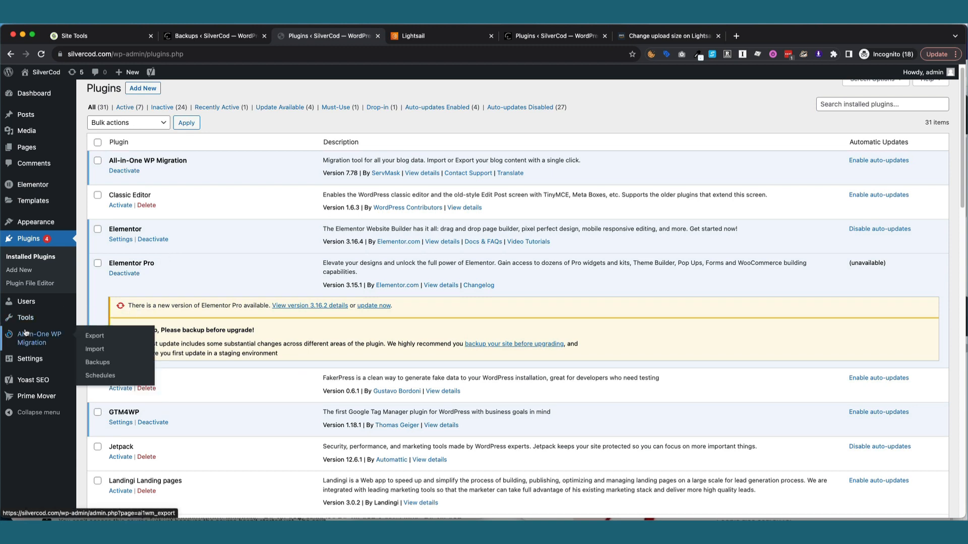
click(96, 362)
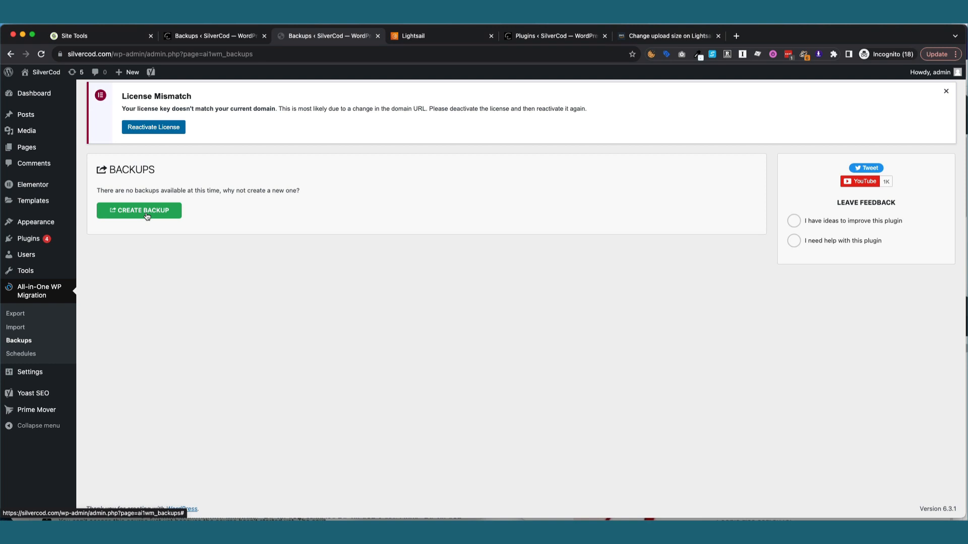
Create a new All-in-One WP Migration backup of silvercod.com, which comes to 1.55 GB.
click(147, 214)
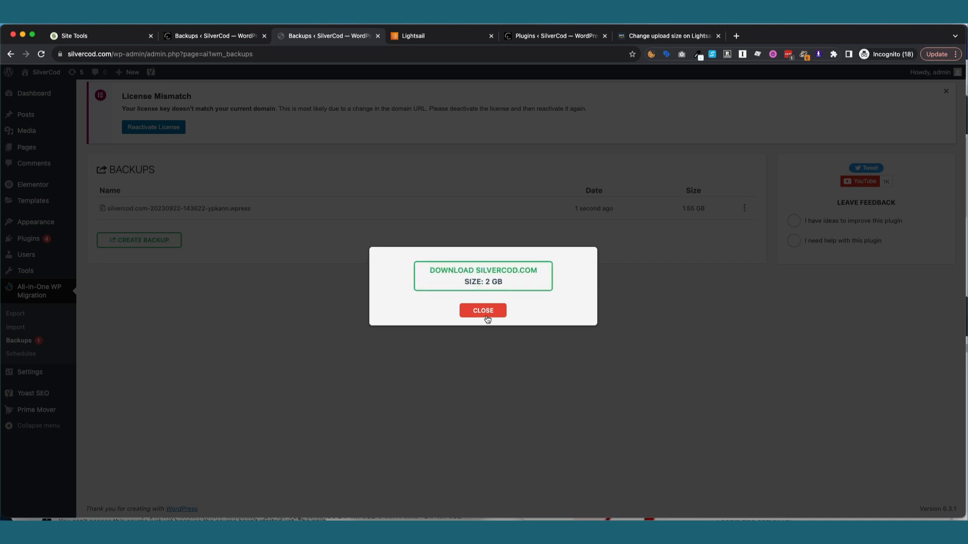
key(super+Tab)
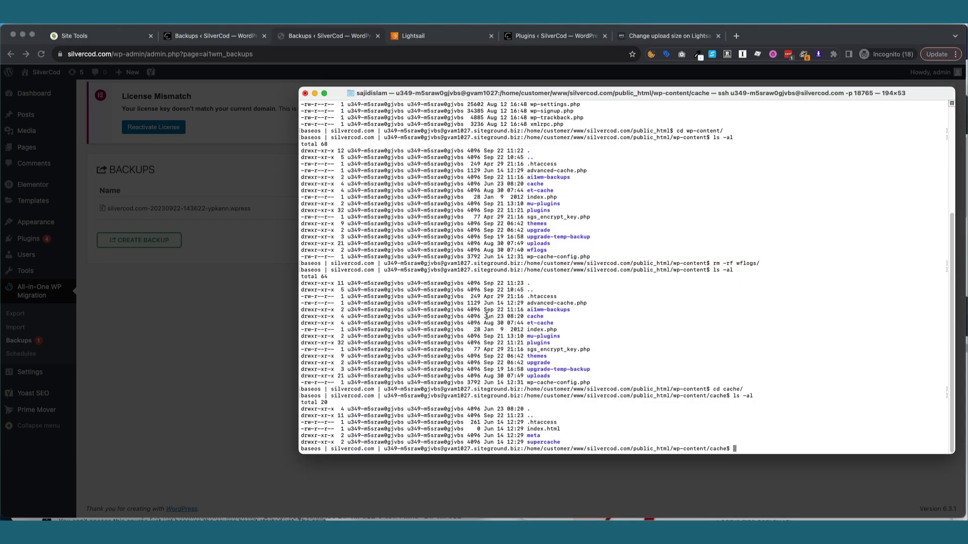
In the SSH terminal, go to /home/customer/www and list its sites in detail.
text(pwd)
key(Return)
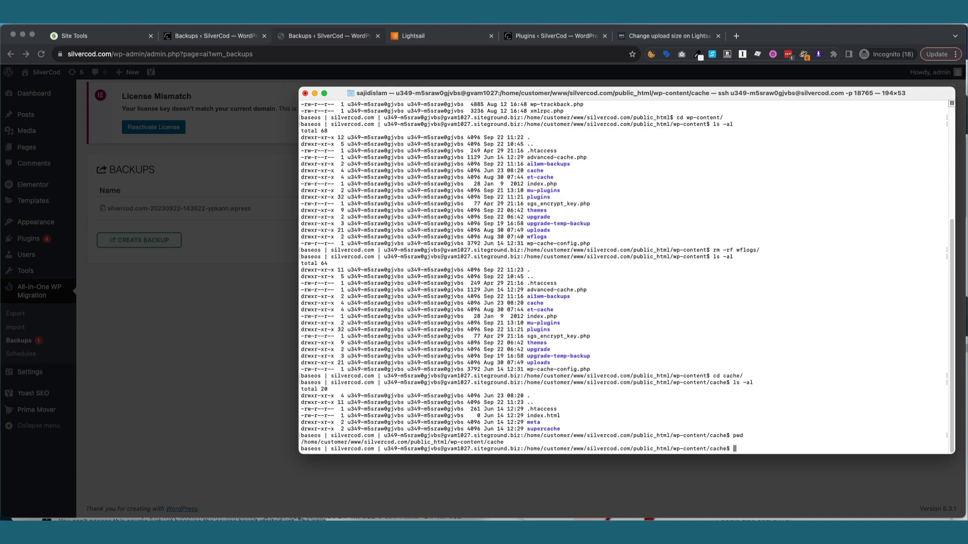
text(cd /home/customer/)
key(Return)
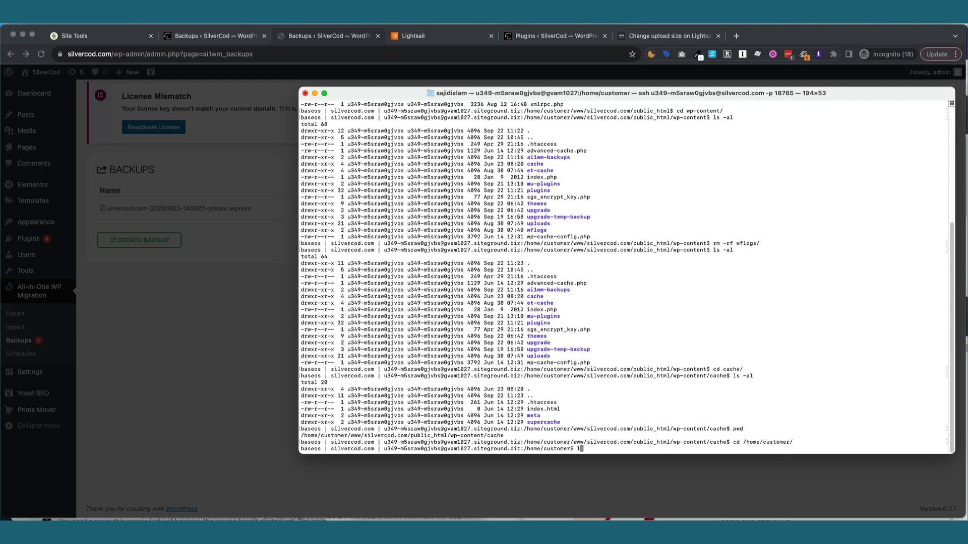
text(ls)
key(Return)
text(cd www/)
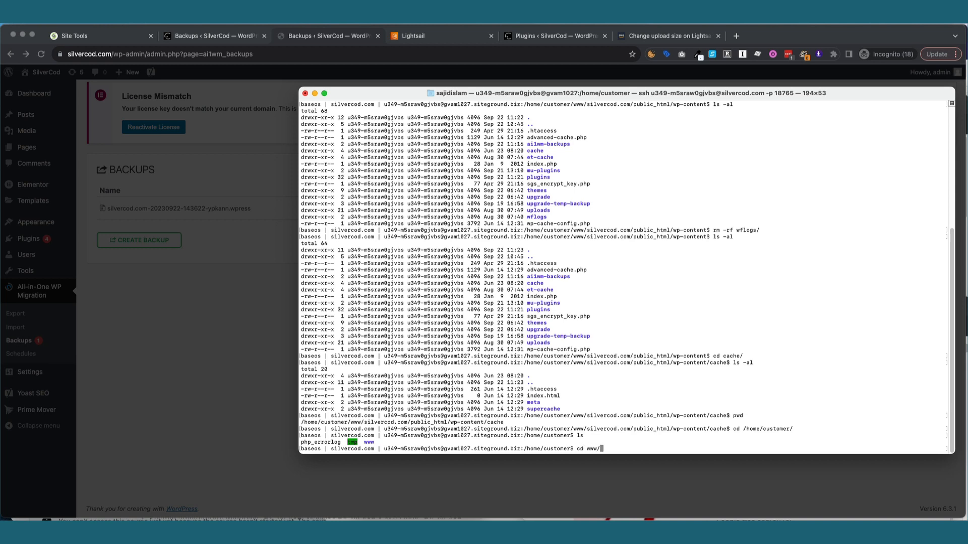
key(Return)
text(ls)
key(Return)
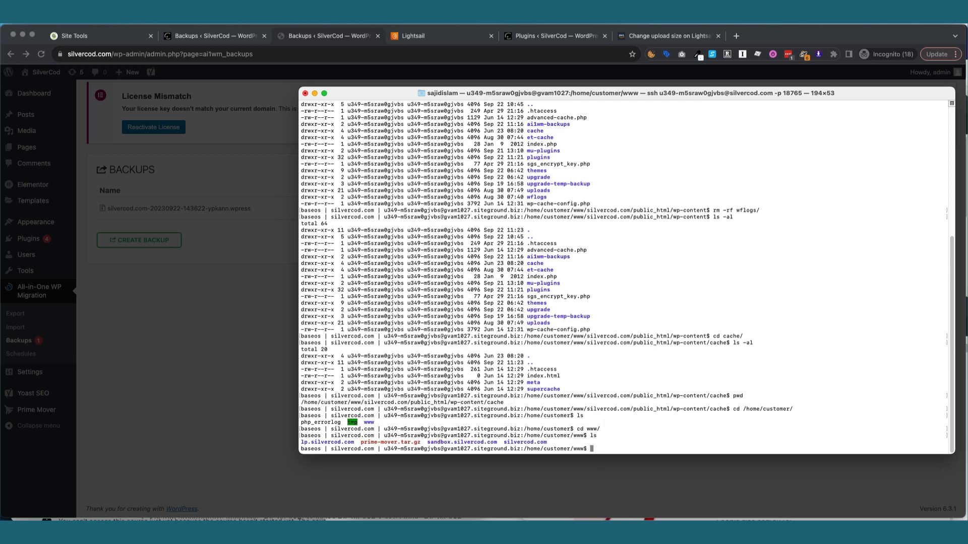
text(ls -al)
key(Return)
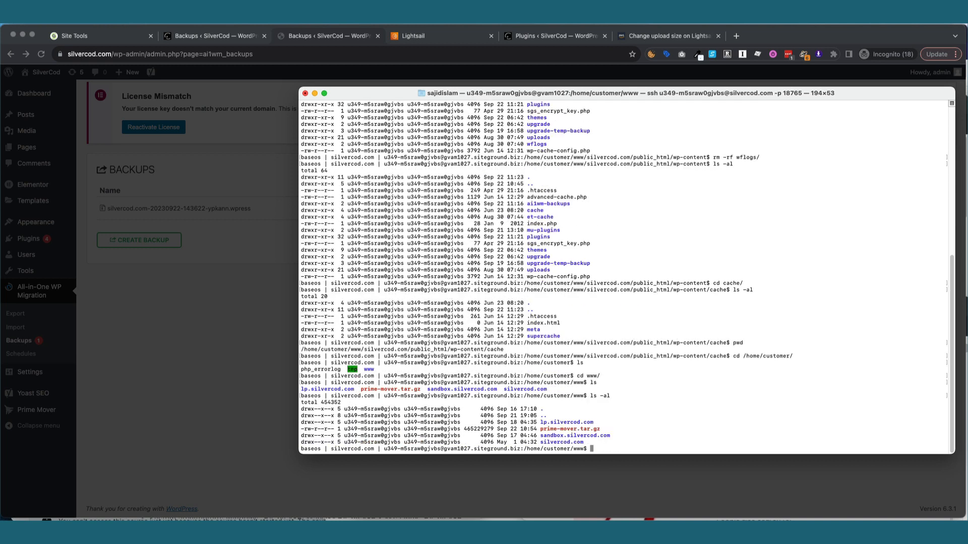
drag(601, 429, 541, 429)
click(644, 421)
Move into silvercod.com/public_html/wp-content, listing each folder along the way.
text(cd silvercod.com/)
key(Return)
text(ls -al)
key(Return)
text(cd public_html/)
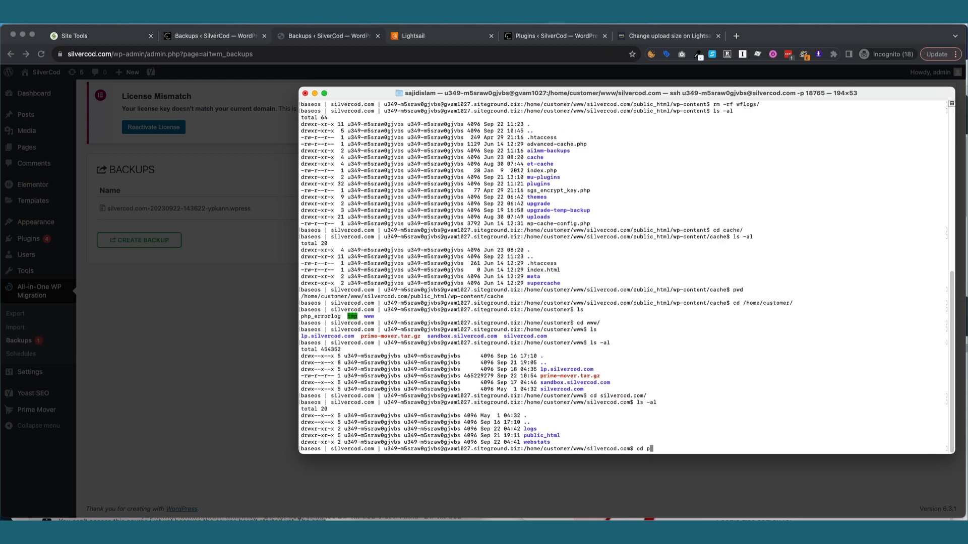
key(Return)
text(ls)
key(Return)
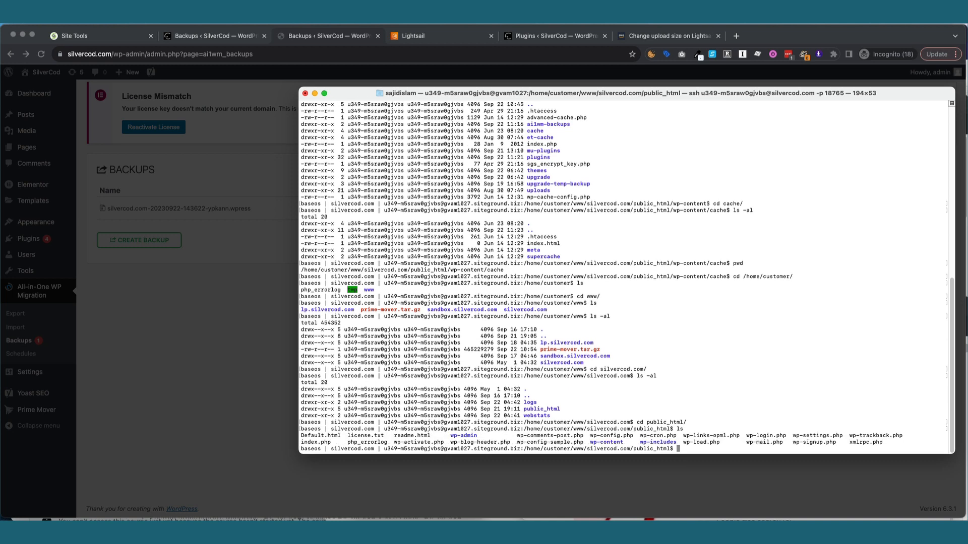
text(cd wp-content/)
key(Return)
text(ls)
key(Return)
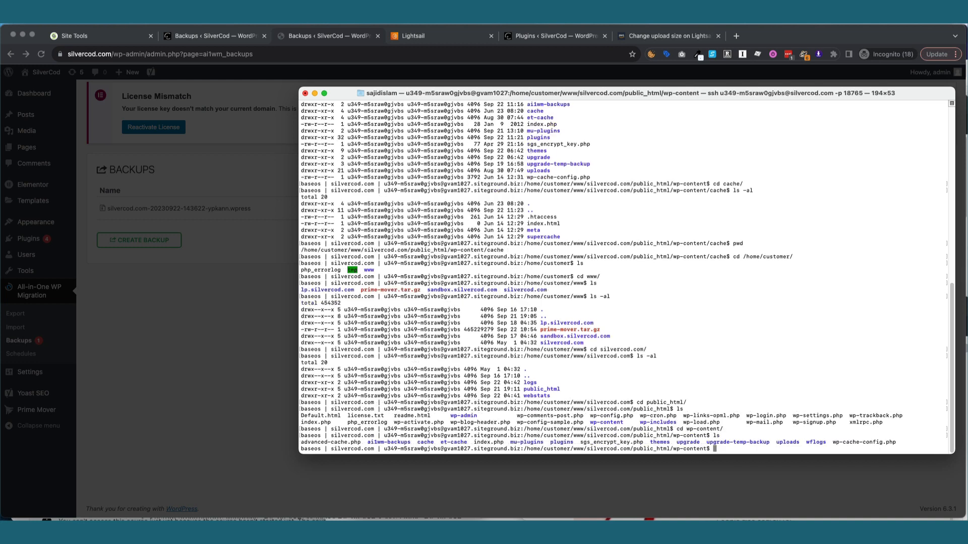
Enter the plugins folder and then prime-mover, listing the contents of each.
text(cd prim)
key(BackSpace)
key(BackSpace)
key(BackSpace)
text(lugins/)
key(Return)
text(ls -al)
key(Return)
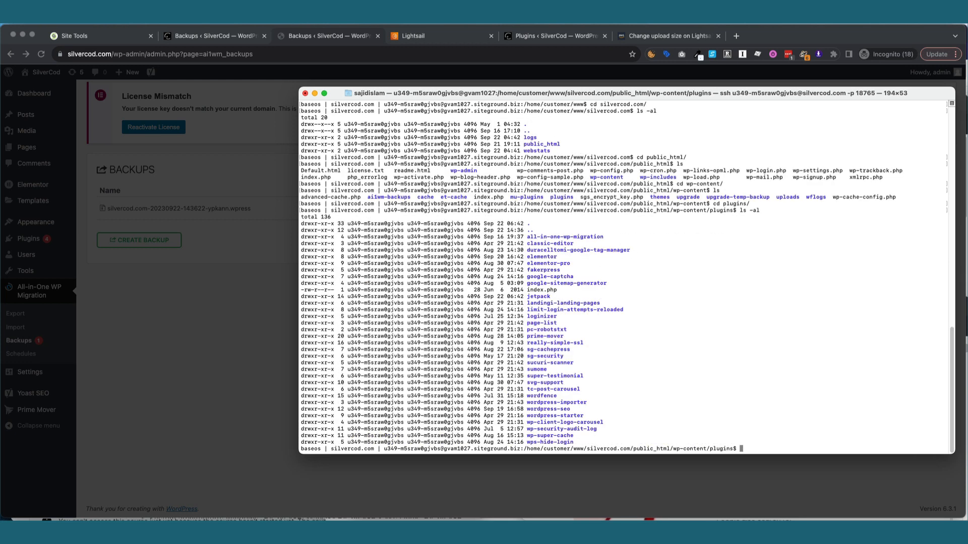
text(cd prion)
key(BackSpace)
key(BackSpace)
key(Tab)
key(Return)
text(ls)
key(Return)
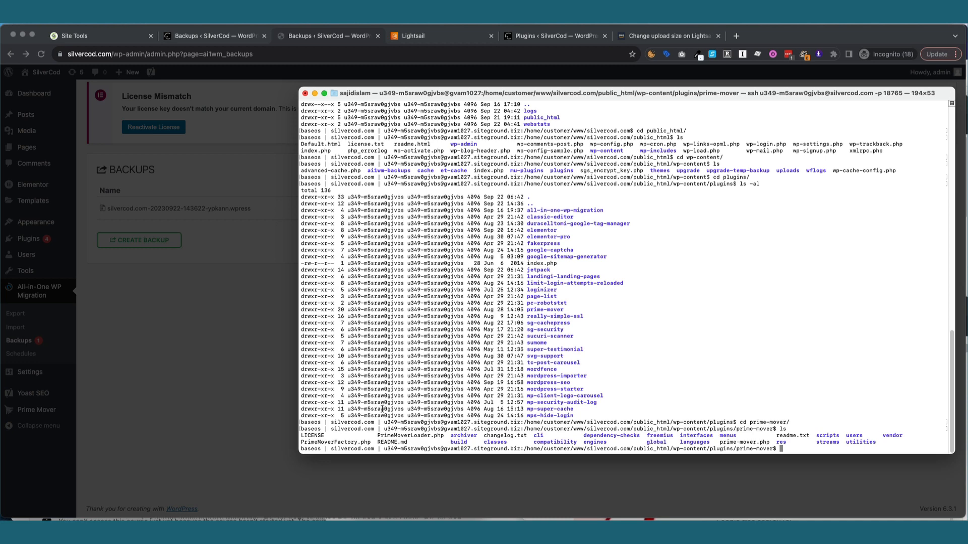
click(297, 369)
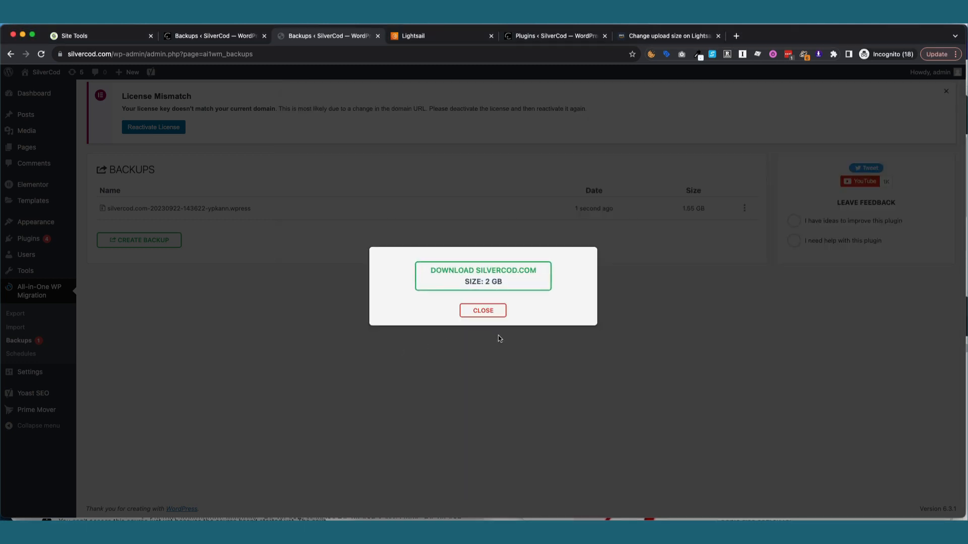
Close the download box, open Prime Mover Packages, and copy the package storage path.
click(483, 310)
mouse_move(45, 409)
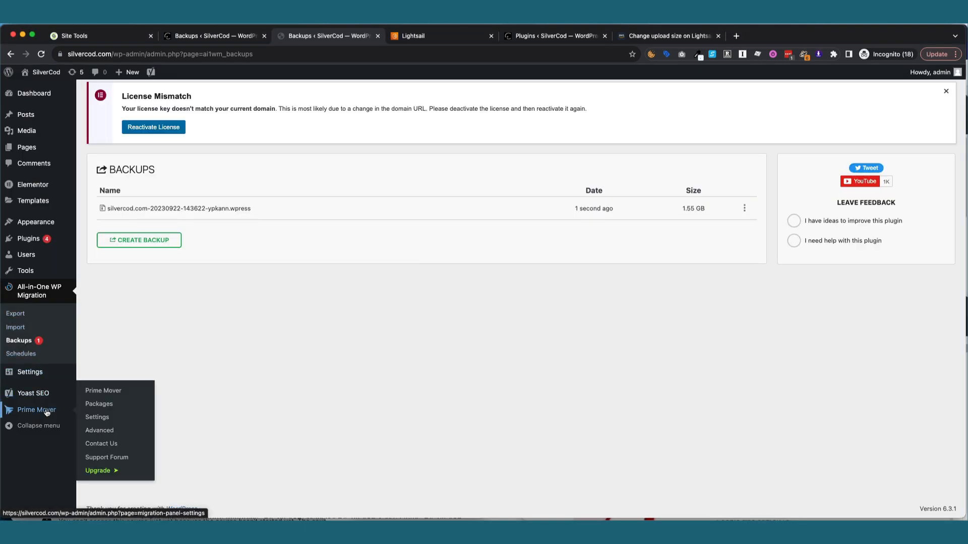
click(102, 405)
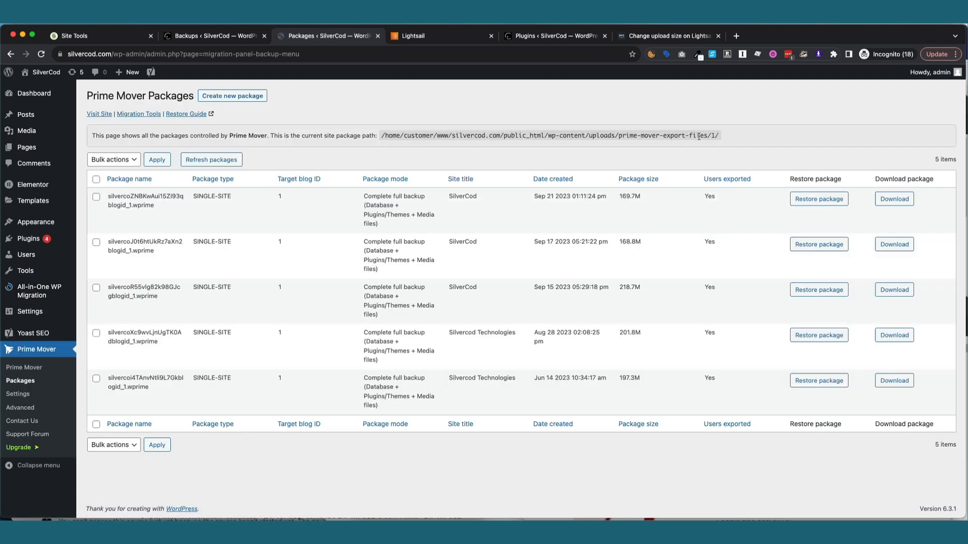
drag(699, 136, 380, 134)
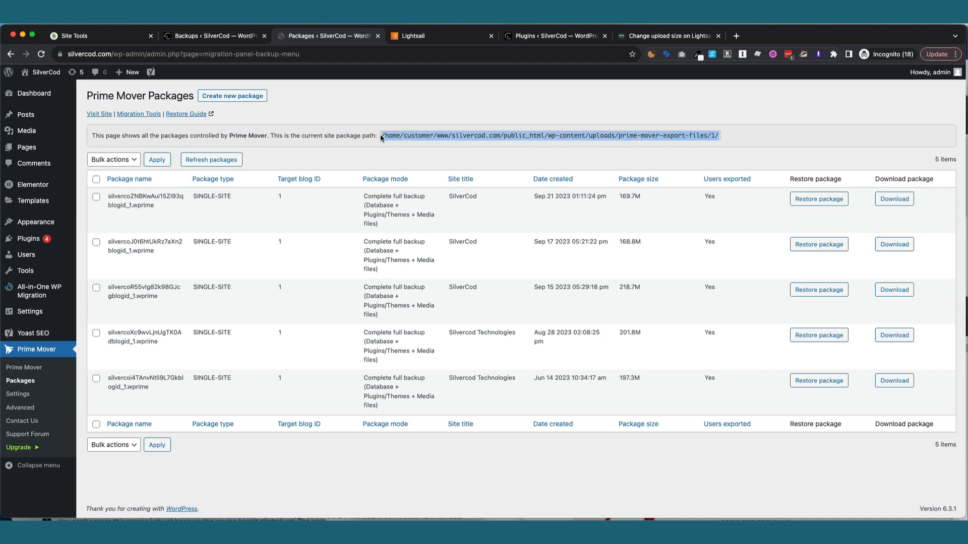
right_click(380, 134)
click(417, 158)
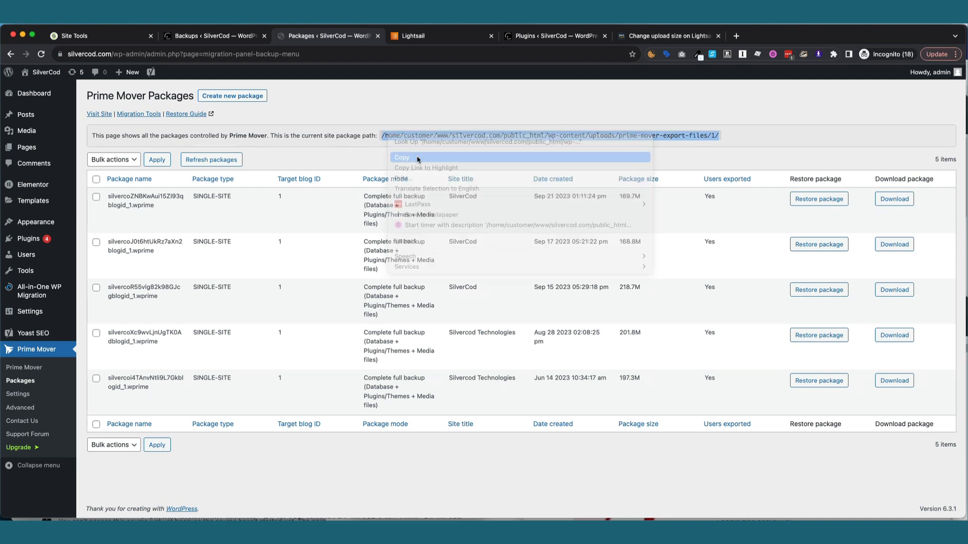
In the terminal, go to the pasted export folder and delete all five .wprime packages.
key(super+Tab)
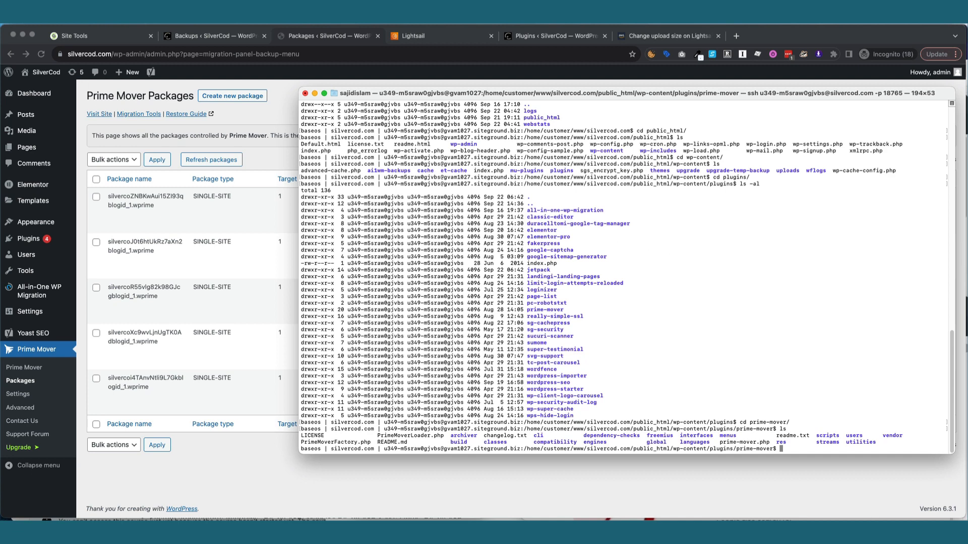
right_click(625, 260)
click(650, 281)
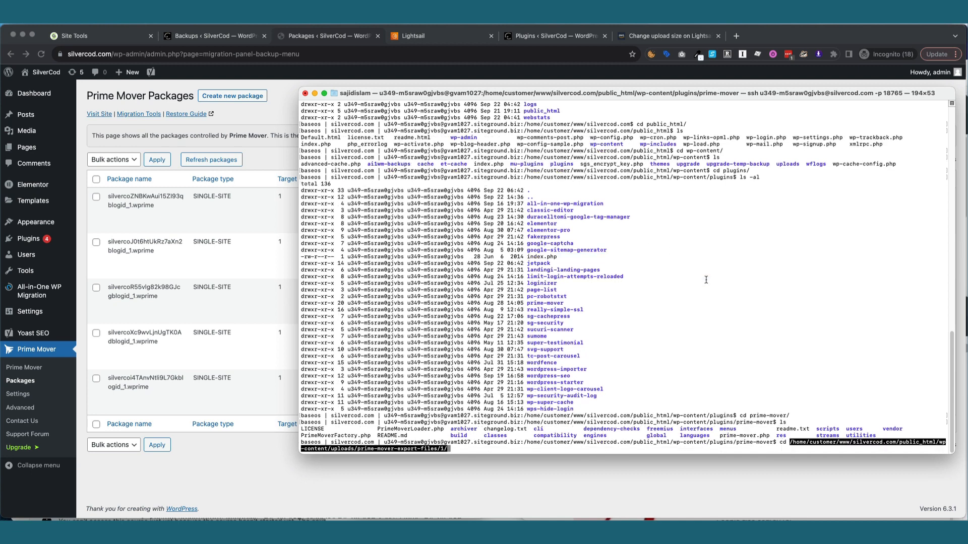
key(Return)
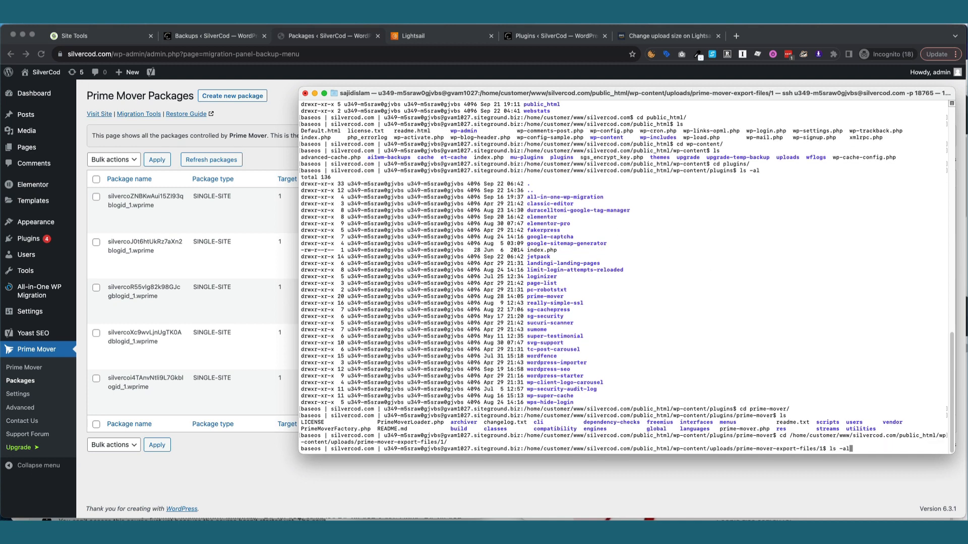
key(Return)
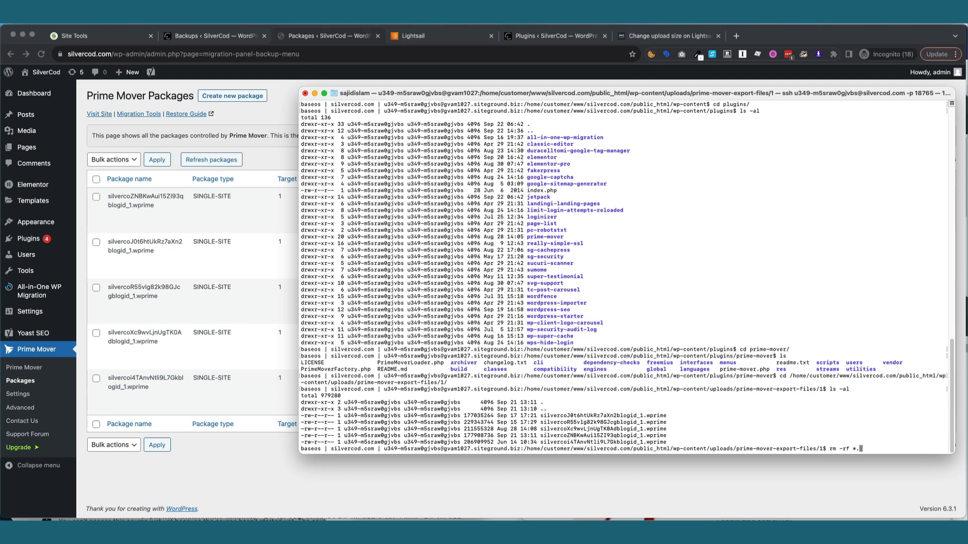
text(rm -rf *.wprine)
key(Return)
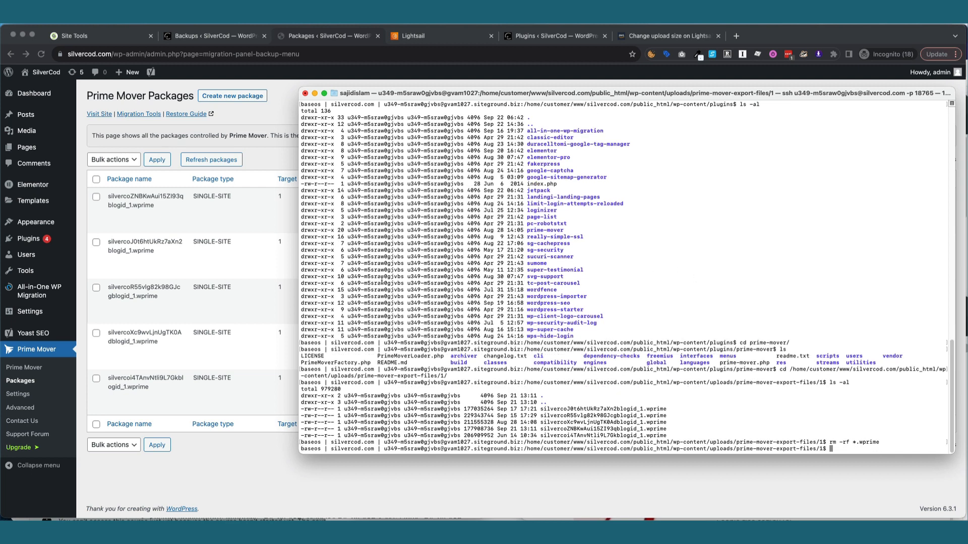
key(Return)
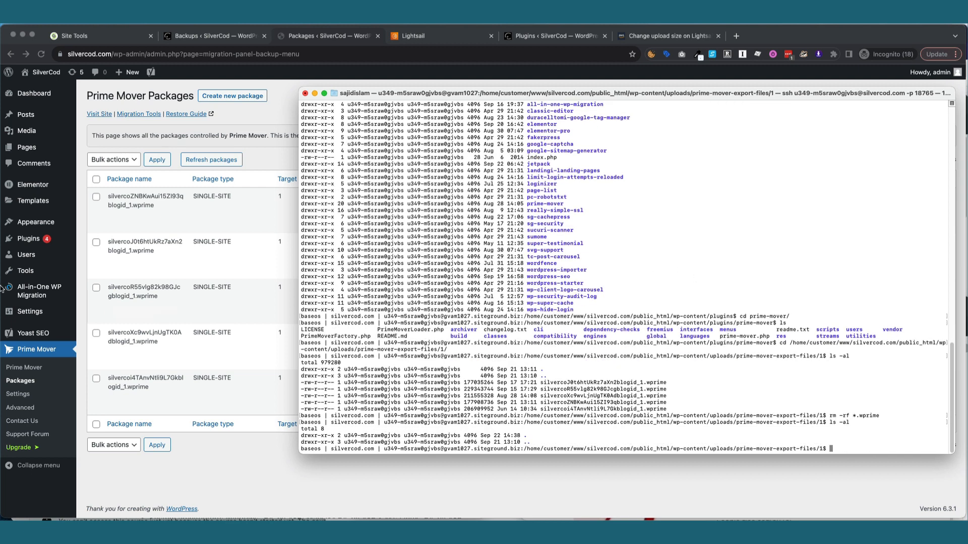
Reload Prime Mover Packages, which shows none, then delete the 1.55 GB migration backup.
click(241, 135)
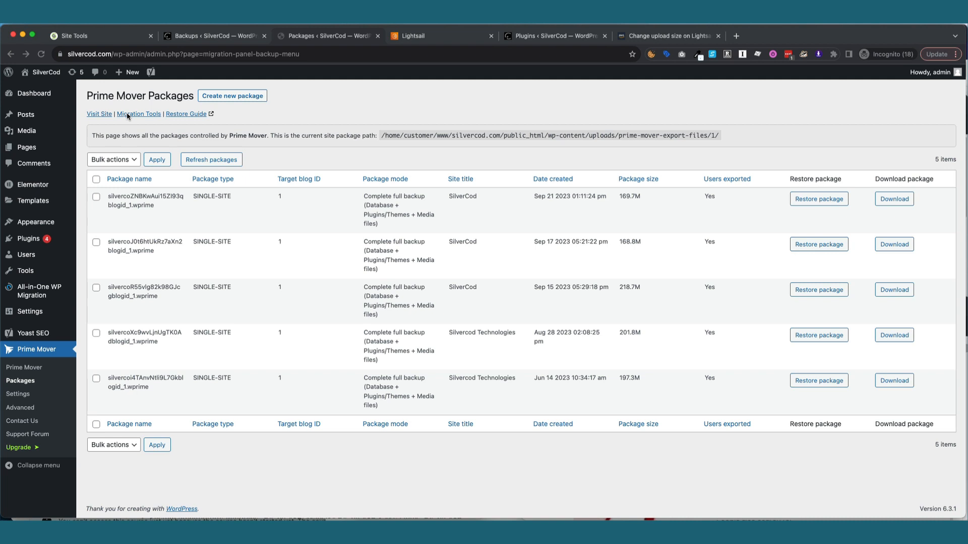
click(41, 54)
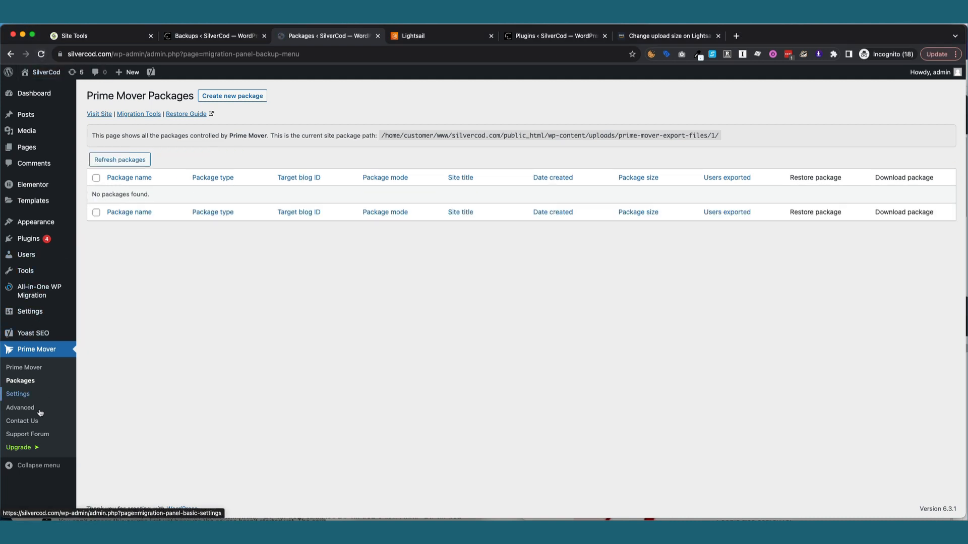
mouse_move(31, 296)
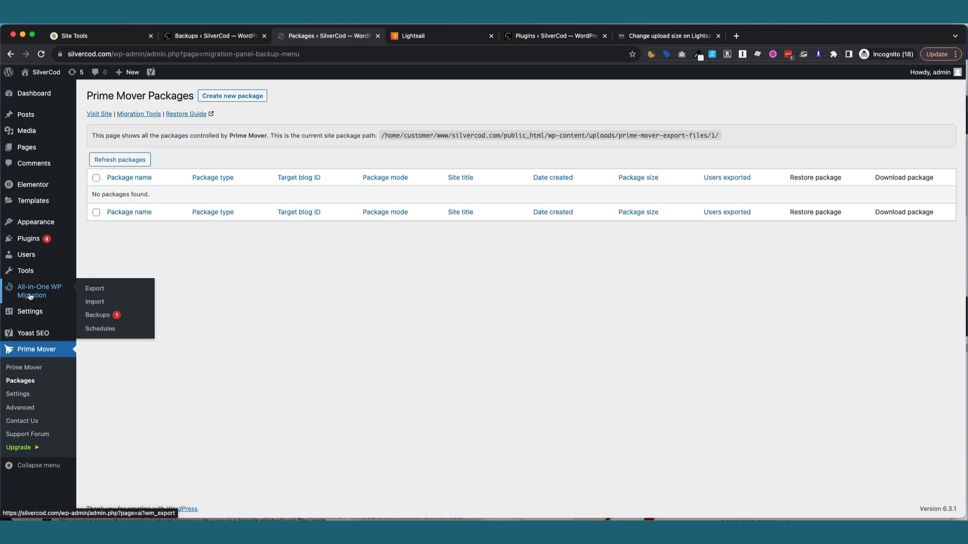
click(98, 317)
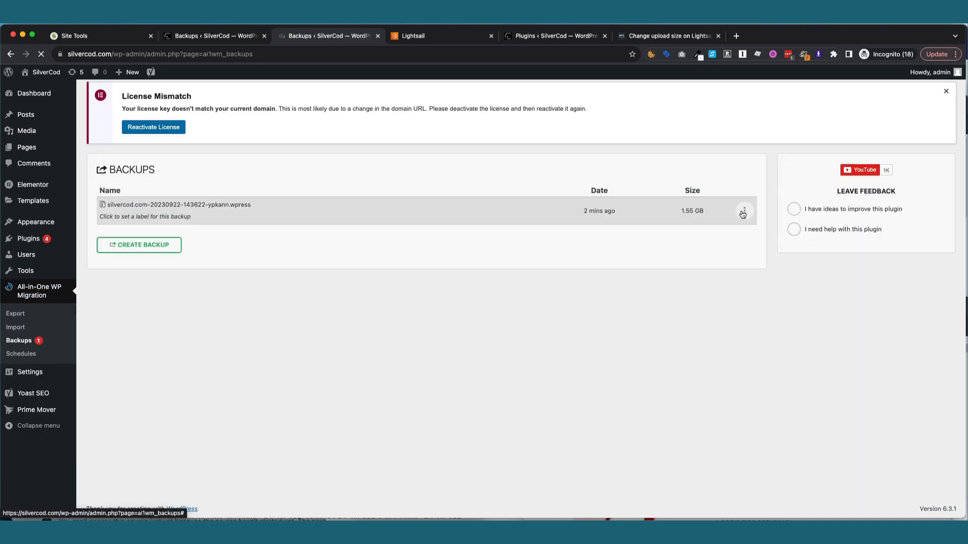
click(743, 212)
click(714, 276)
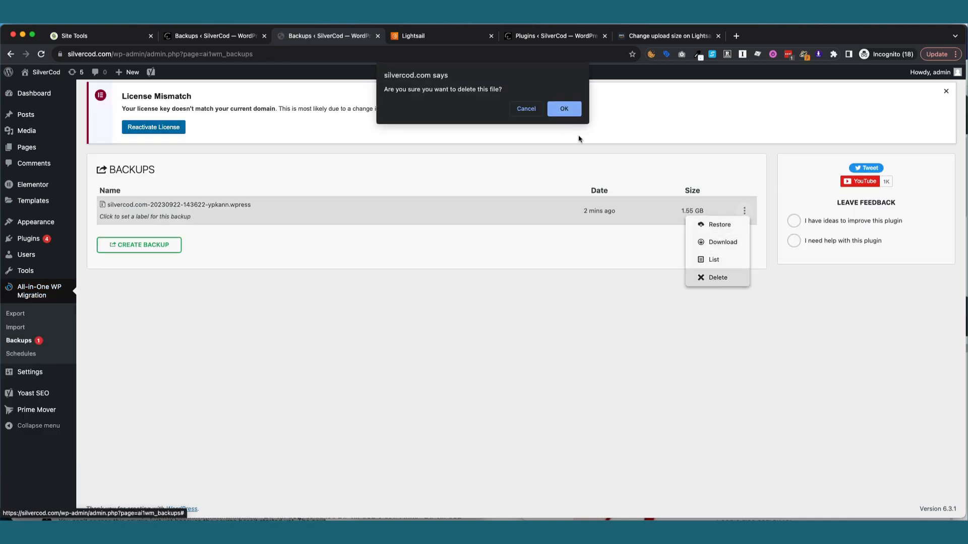
click(564, 109)
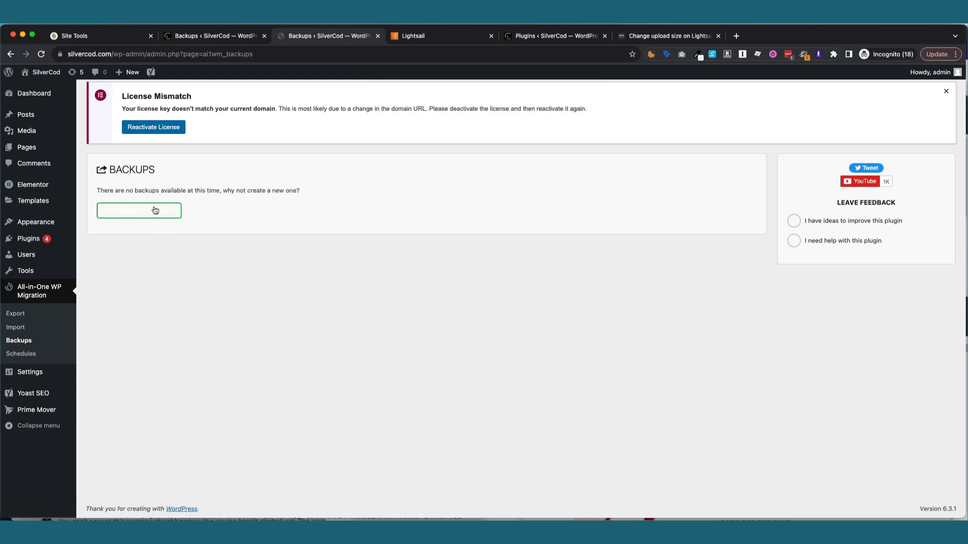
Create a fresh 461 MB silvercod.com backup and start importing it on 3.95.234.242.
click(154, 209)
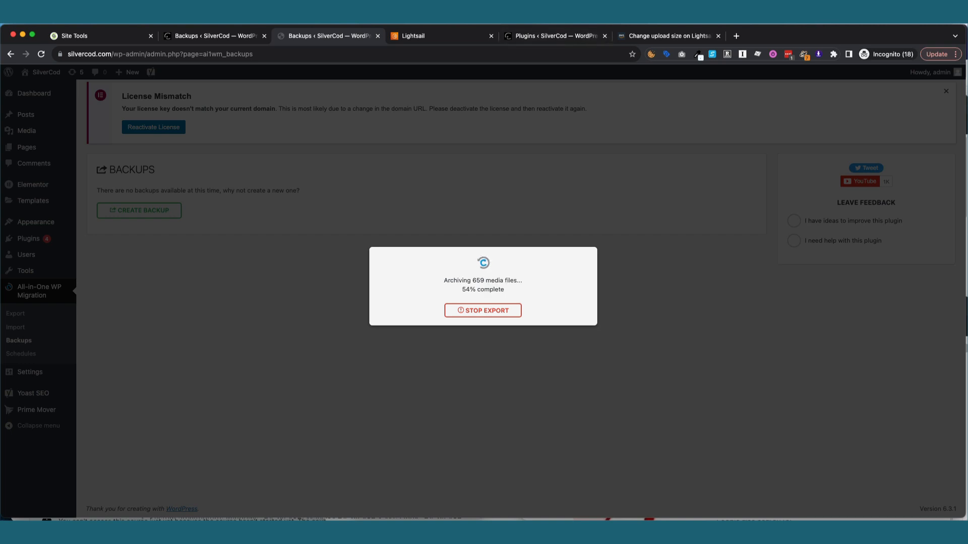
click(616, 18)
click(624, 52)
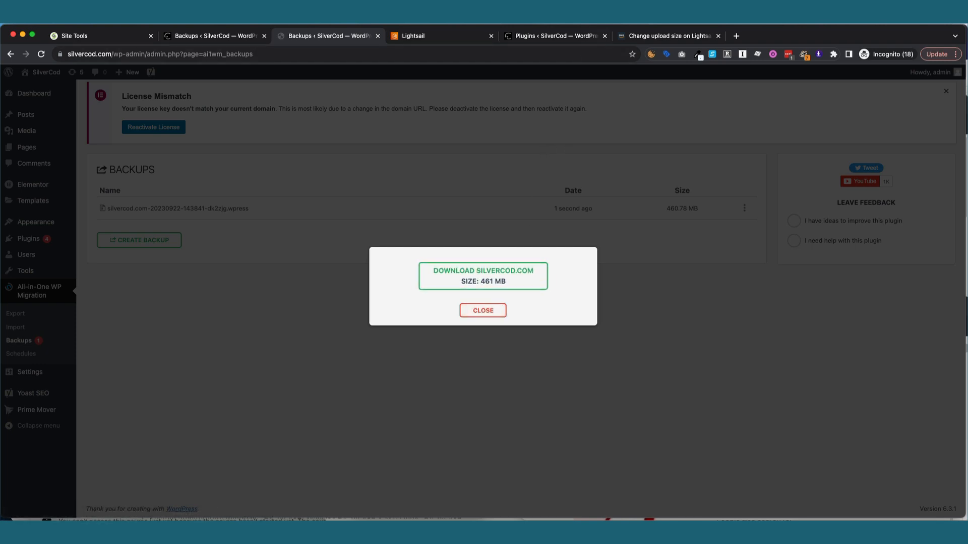
click(616, 19)
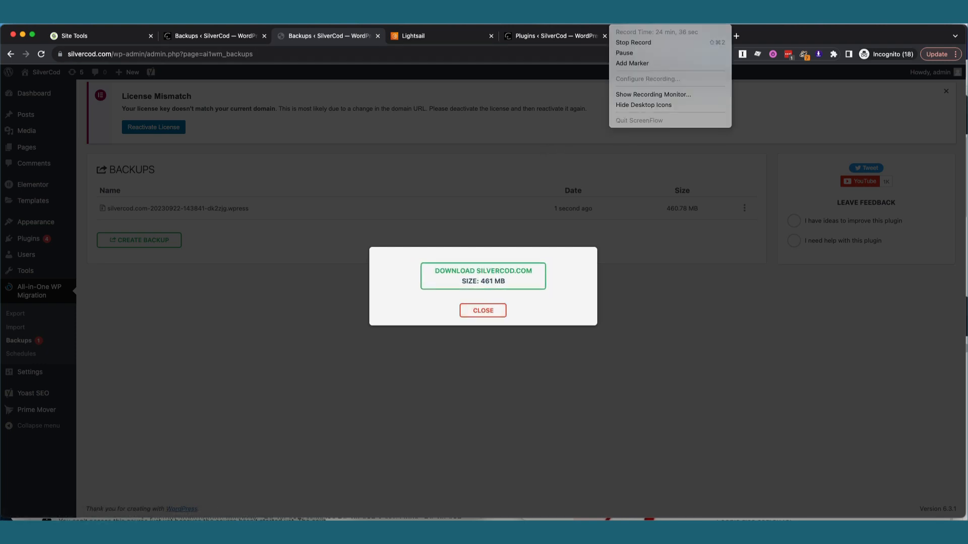
click(628, 52)
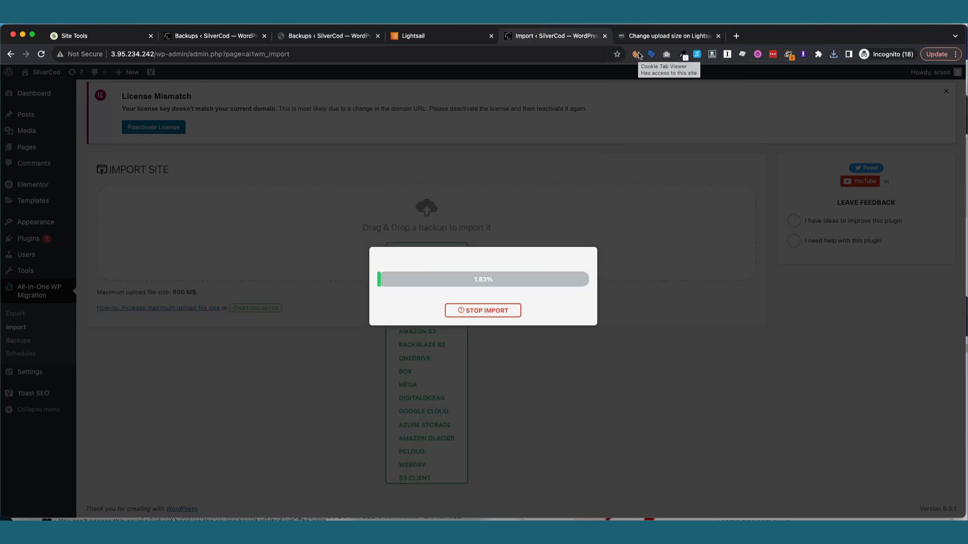
Accept the overwrite warning, finish the import on 3.95.234.242, then reload the admin.
click(346, 41)
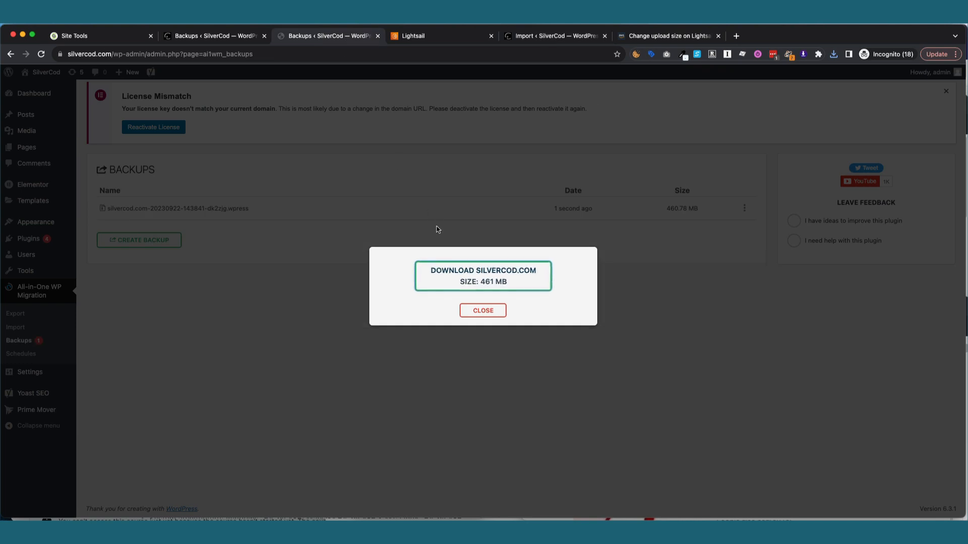
click(548, 36)
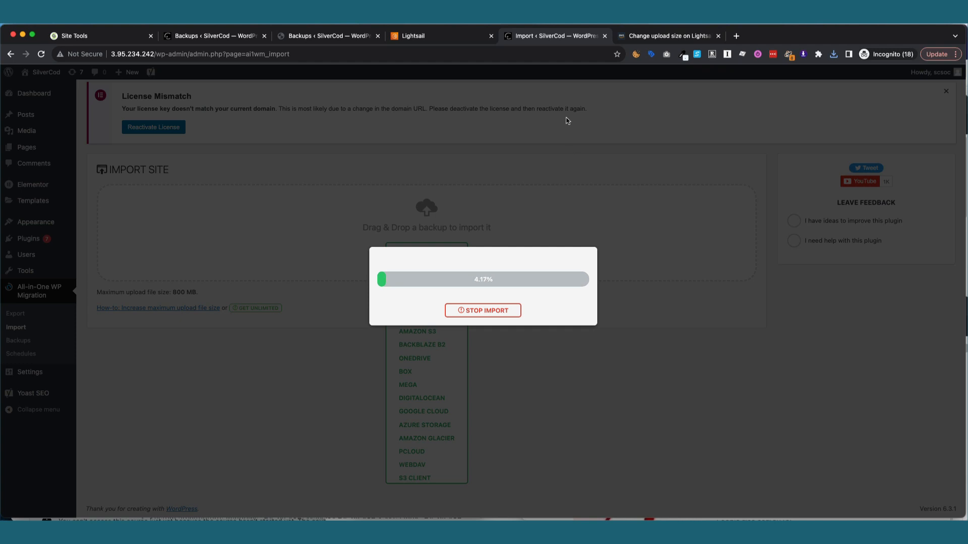
click(616, 20)
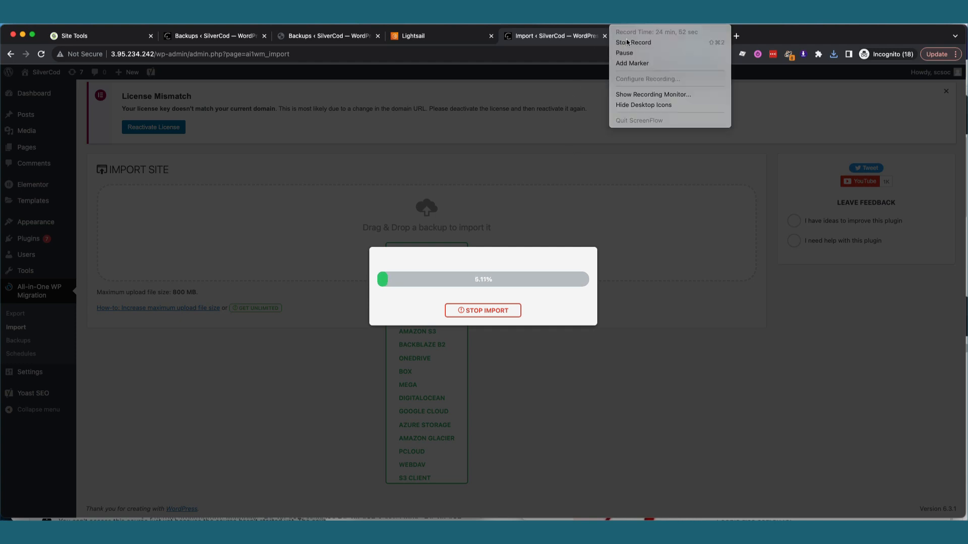
click(631, 52)
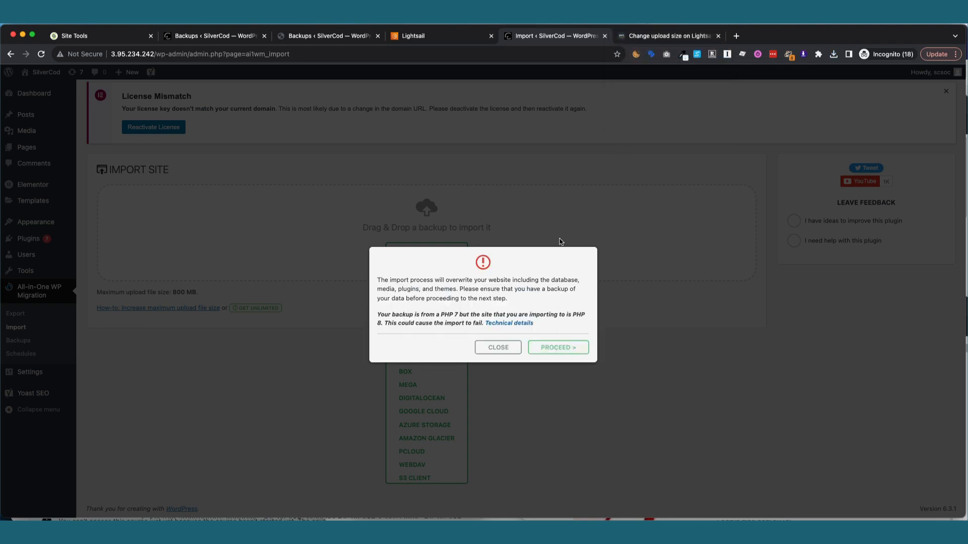
click(558, 348)
click(614, 20)
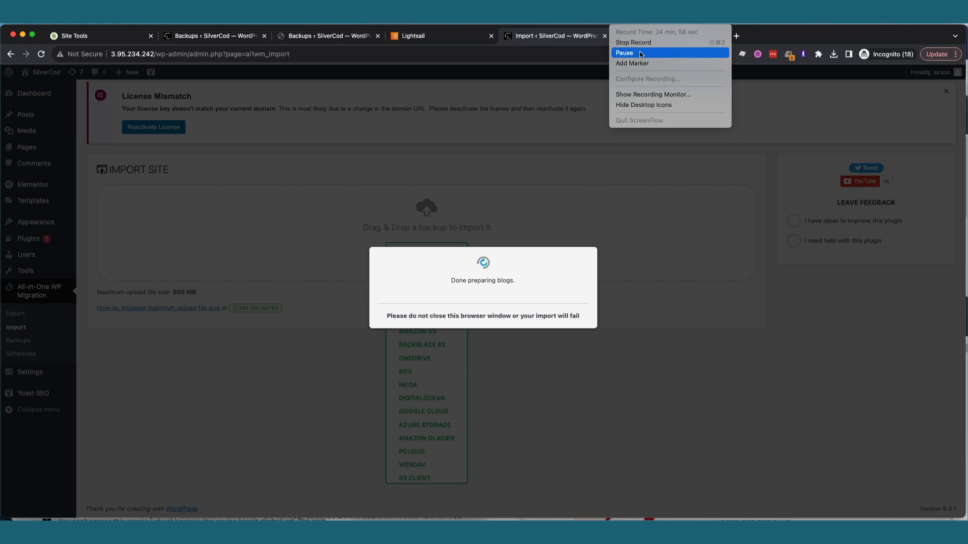
click(636, 52)
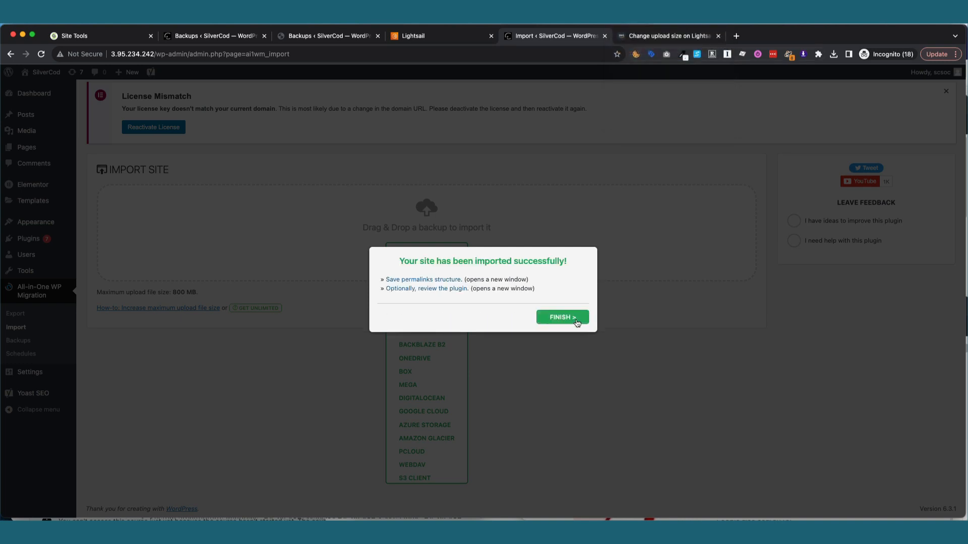
click(577, 322)
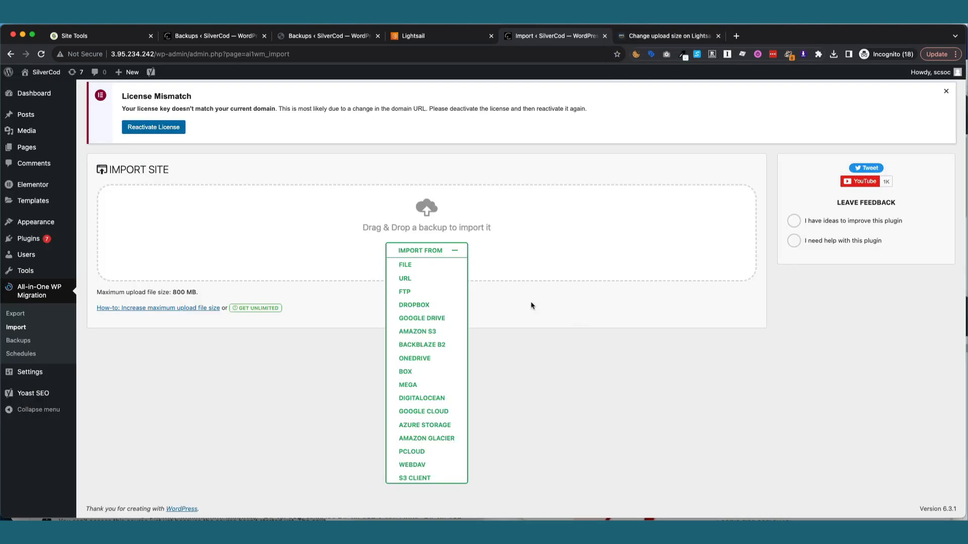
click(42, 54)
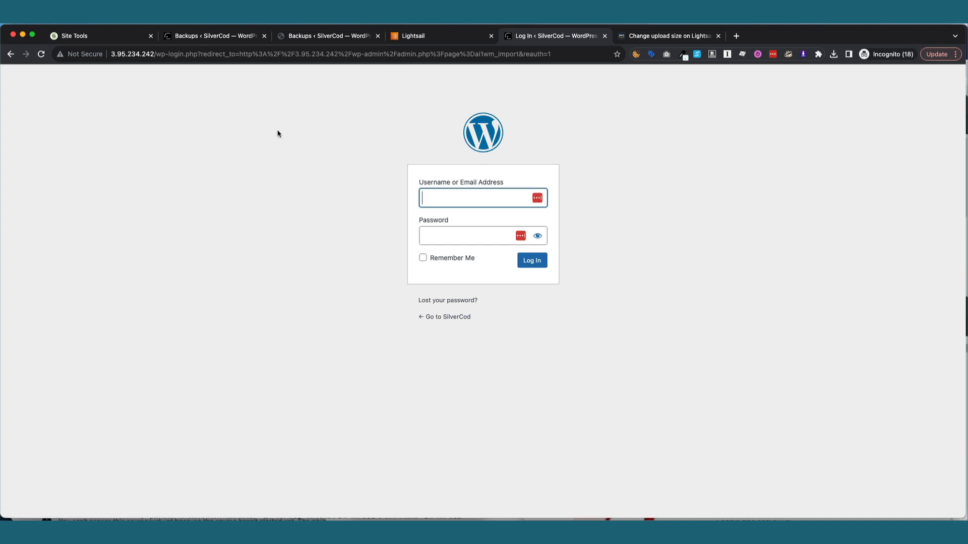
Log back in to the 3.95.234.242 admin with the imported site's username and saved password.
text(scsoc)
key(Tab)
key(ctrl+v)
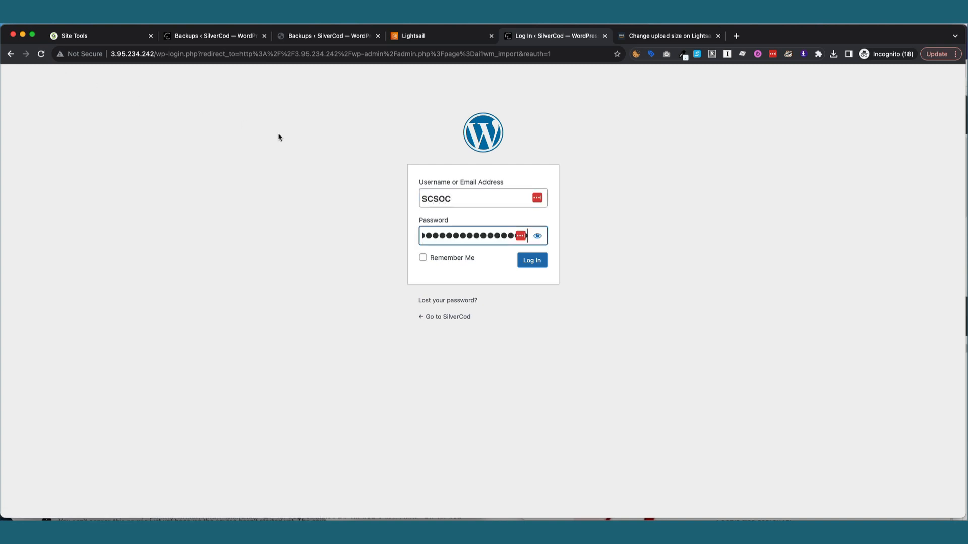
click(524, 263)
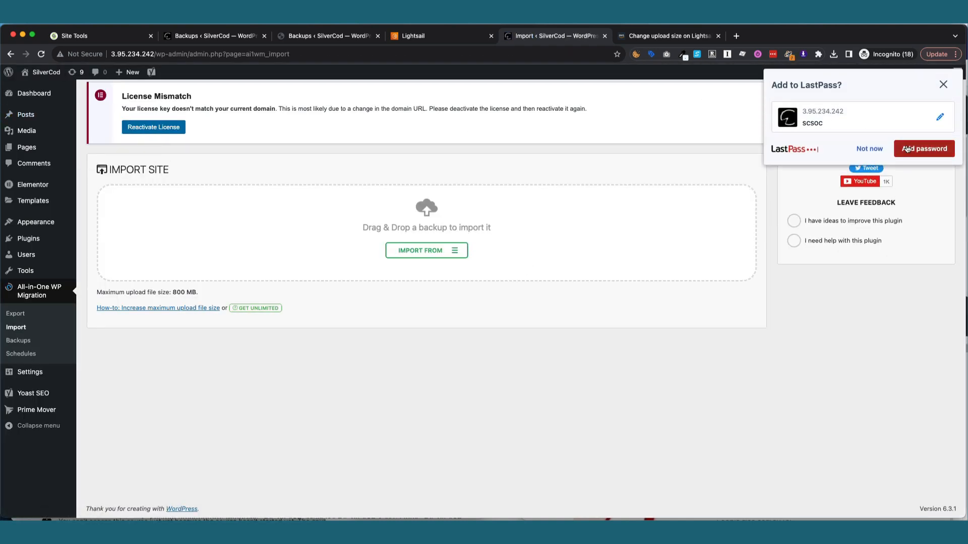
Decline saving the password and review the new site's 39 installed plugins.
click(869, 152)
mouse_move(42, 244)
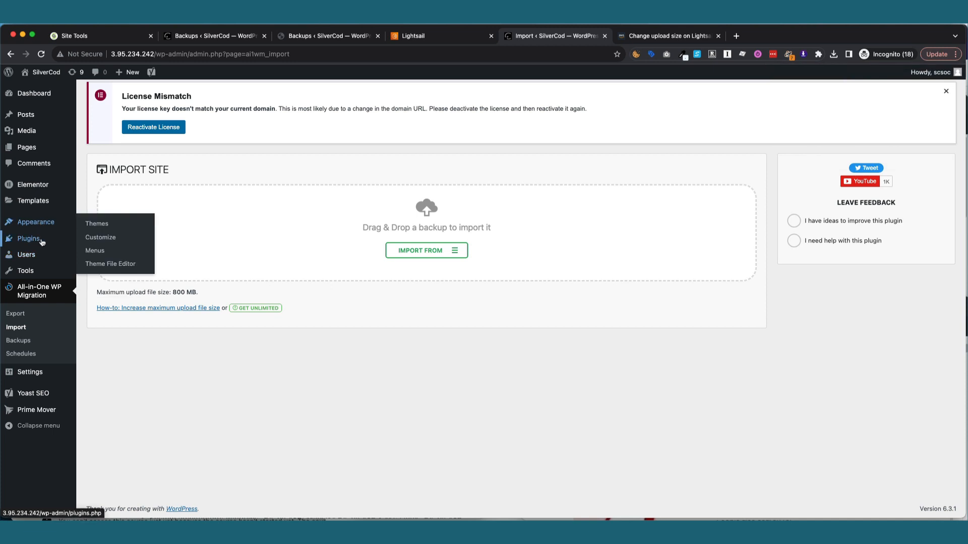
click(134, 244)
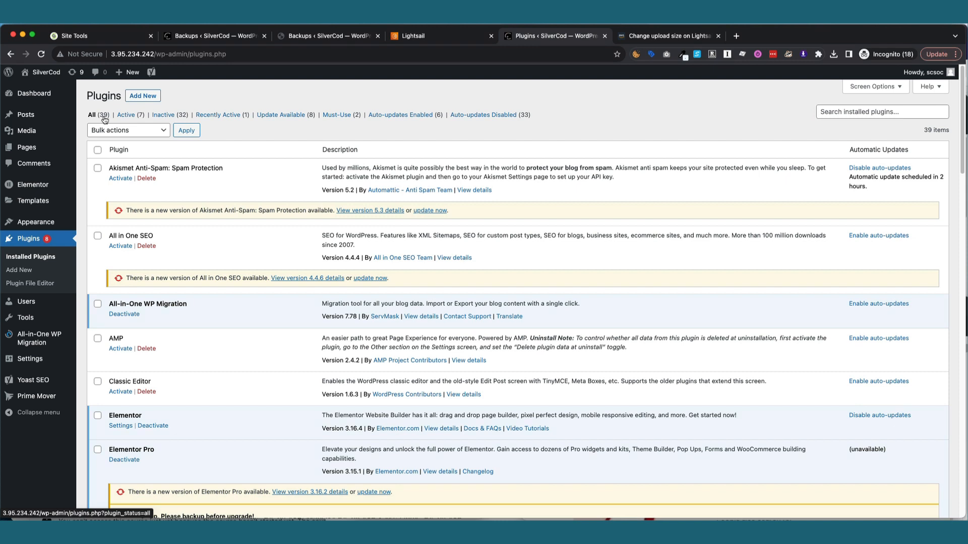
Check the Dashboard home, then view the Updates page listing 8 plugins with newer versions.
mouse_move(40, 95)
click(94, 95)
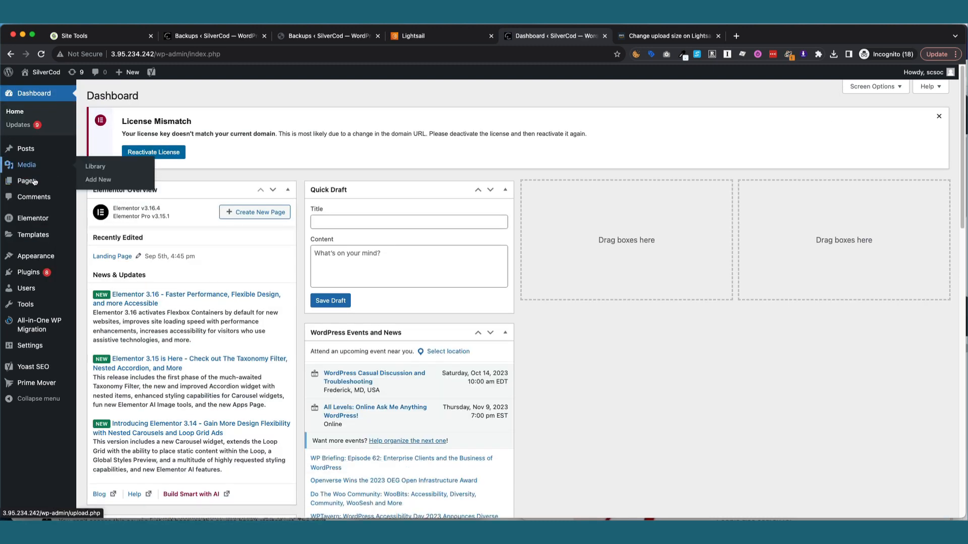
mouse_move(58, 278)
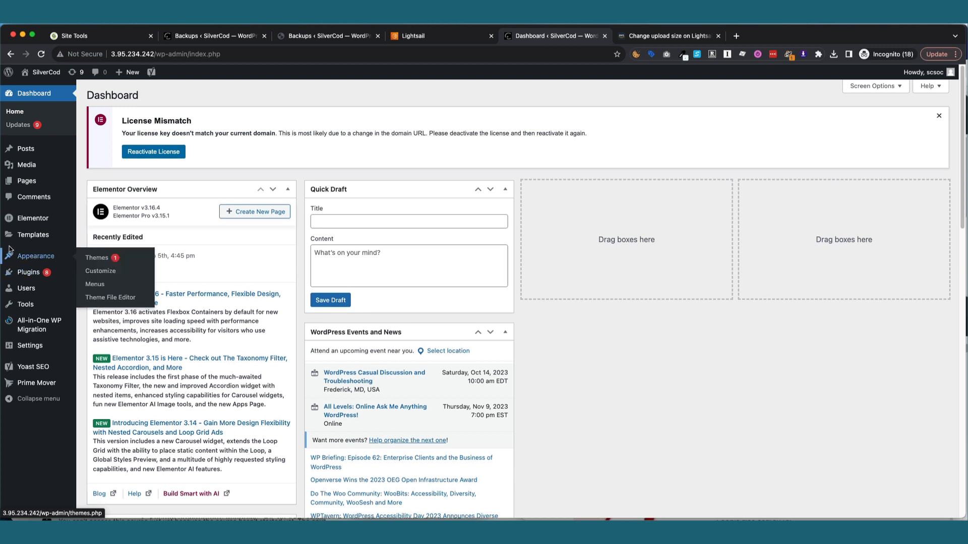
mouse_move(32, 272)
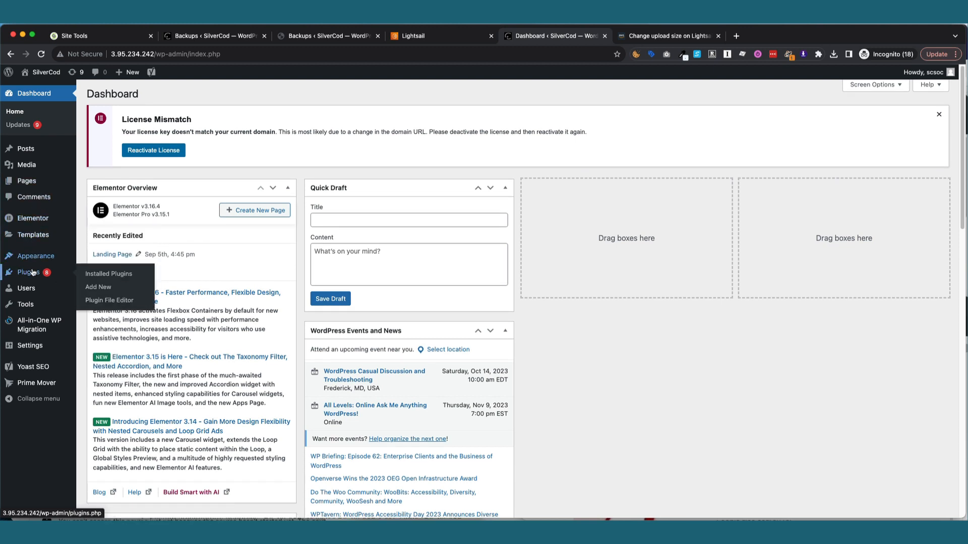
click(19, 126)
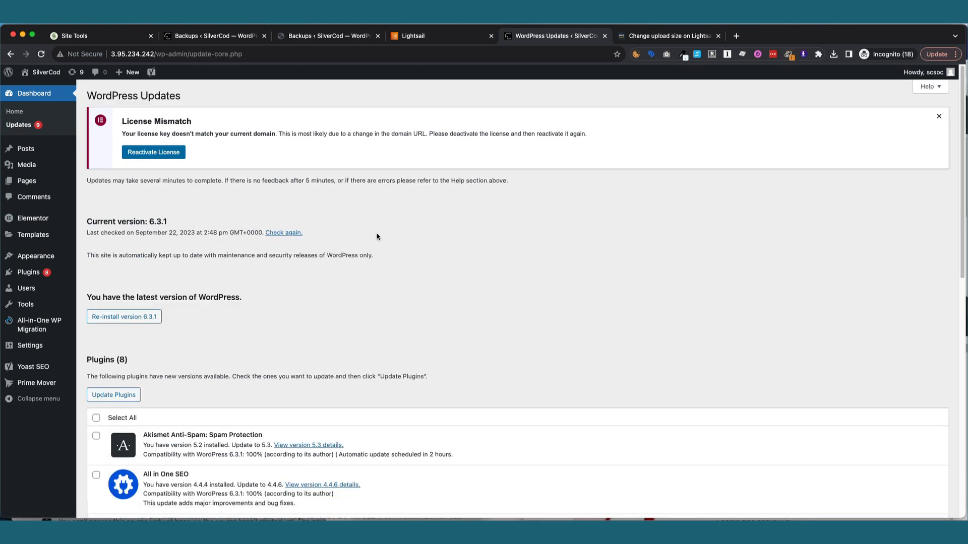
Dismiss the License Mismatch notice and select all 8 outdated plugins for updating.
click(938, 116)
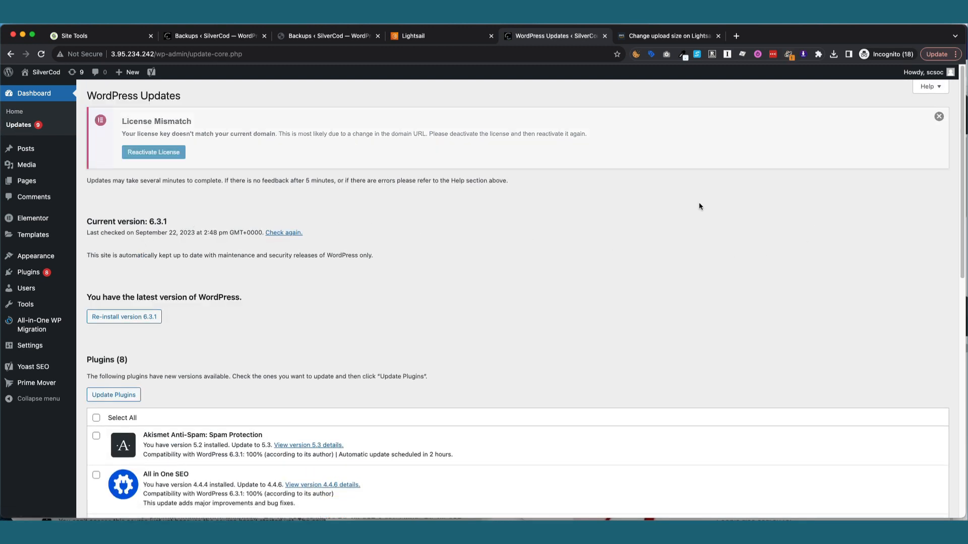
scroll(536, 285, down, 3)
scroll(545, 290, down, 1)
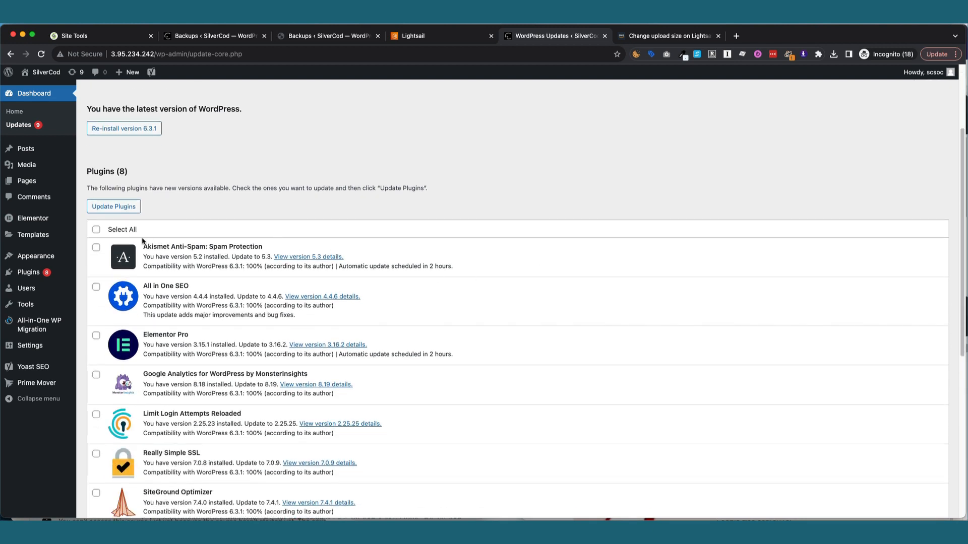
click(97, 230)
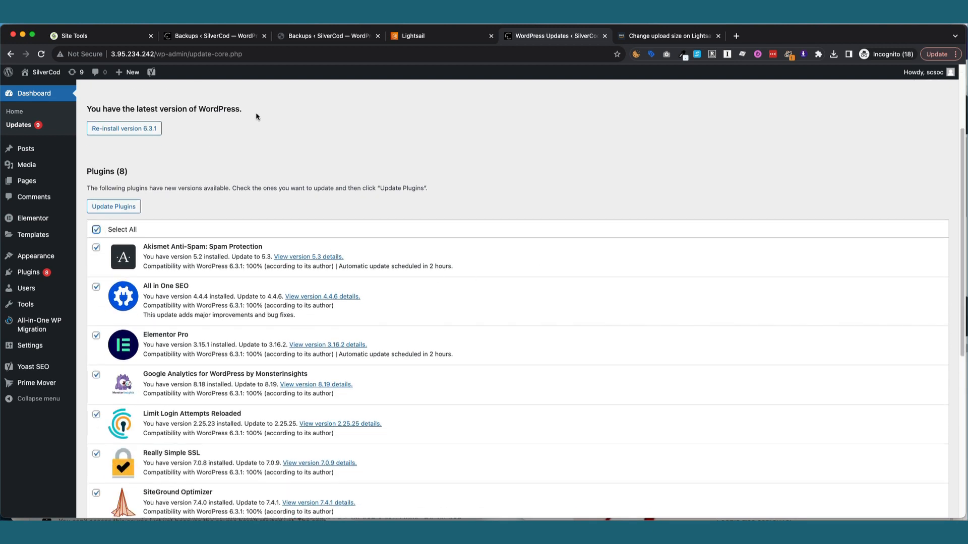
Compare against the original silvercod.com installed plugins list before returning to the updates page.
click(325, 38)
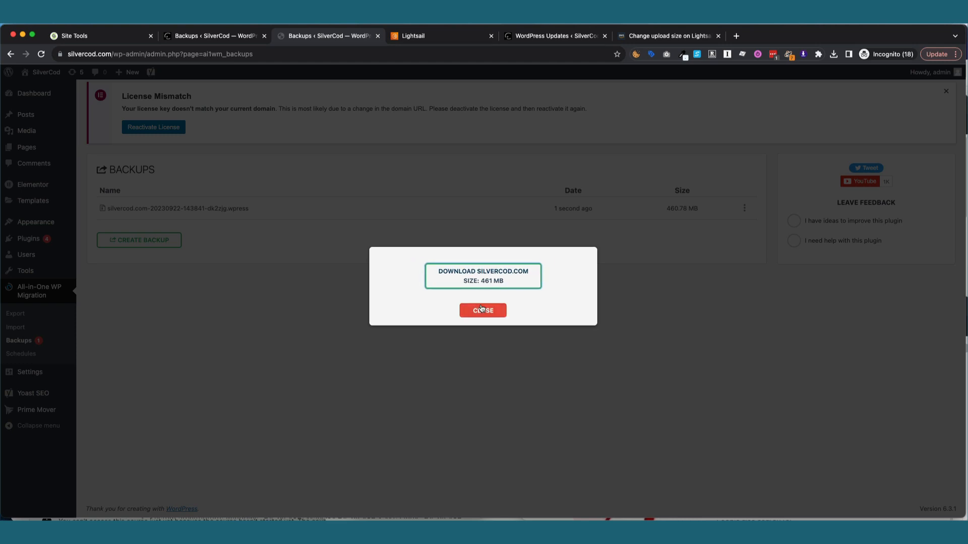
click(488, 310)
mouse_move(39, 241)
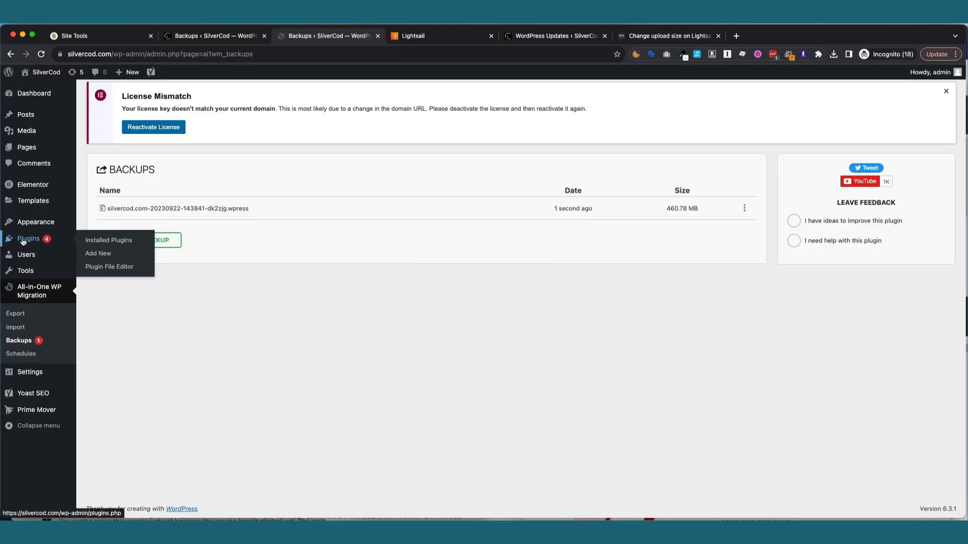
click(22, 240)
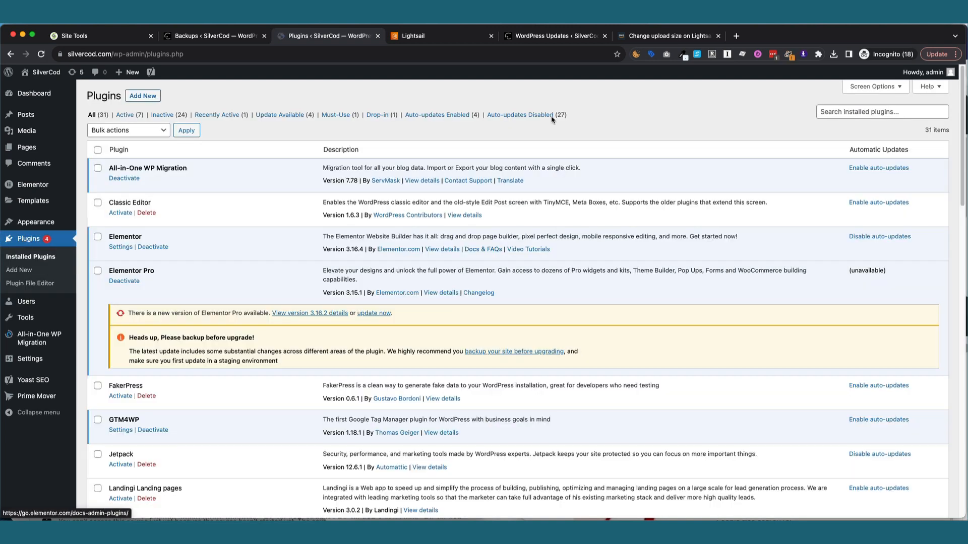
click(541, 38)
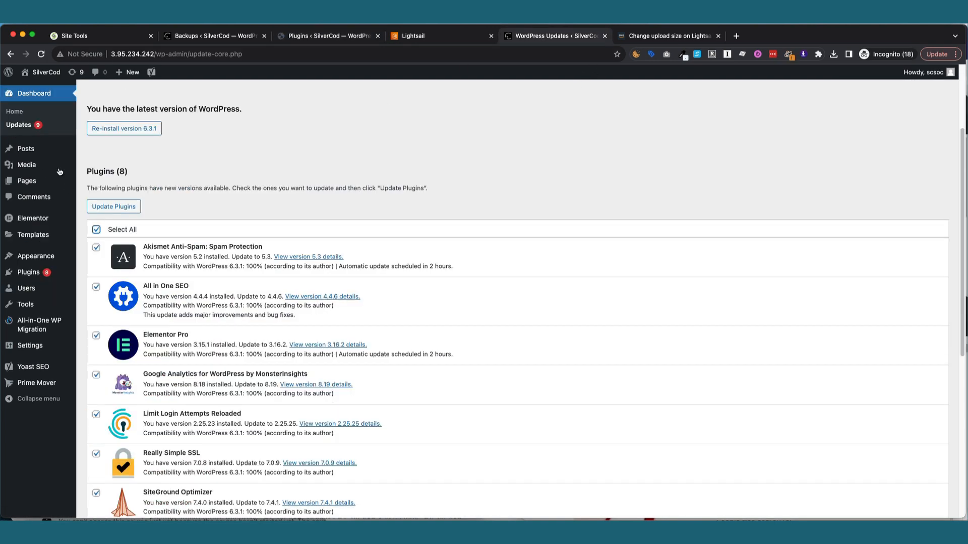
Start updating all selected plugins and dismiss the License Mismatch notice again.
click(116, 206)
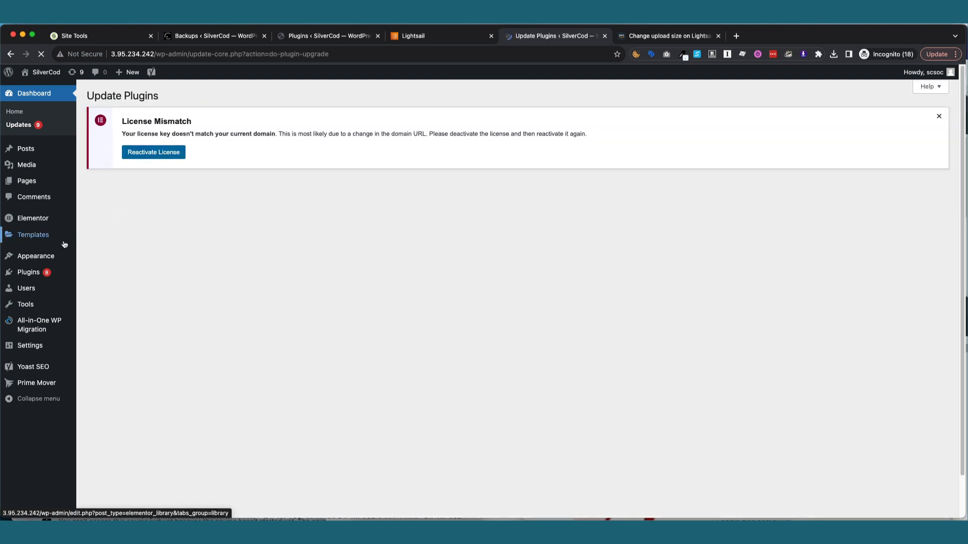
mouse_move(63, 242)
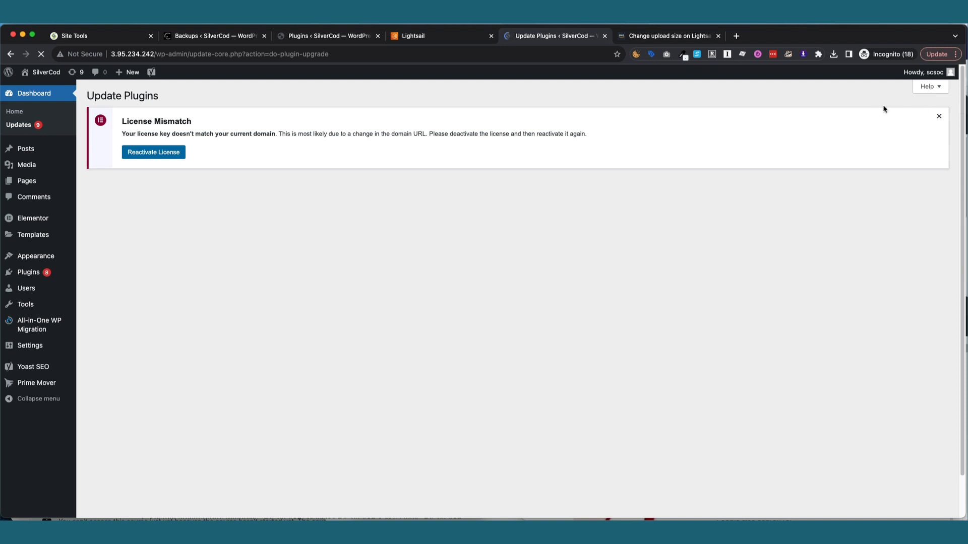
click(938, 116)
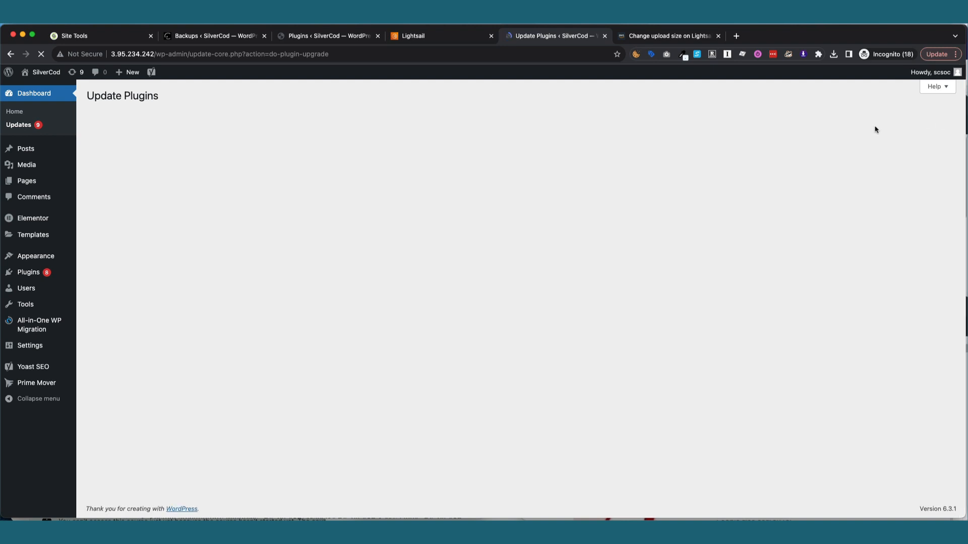
Filter the new site's plugins to those with updates available, leaving only Elementor Pro.
mouse_move(26, 272)
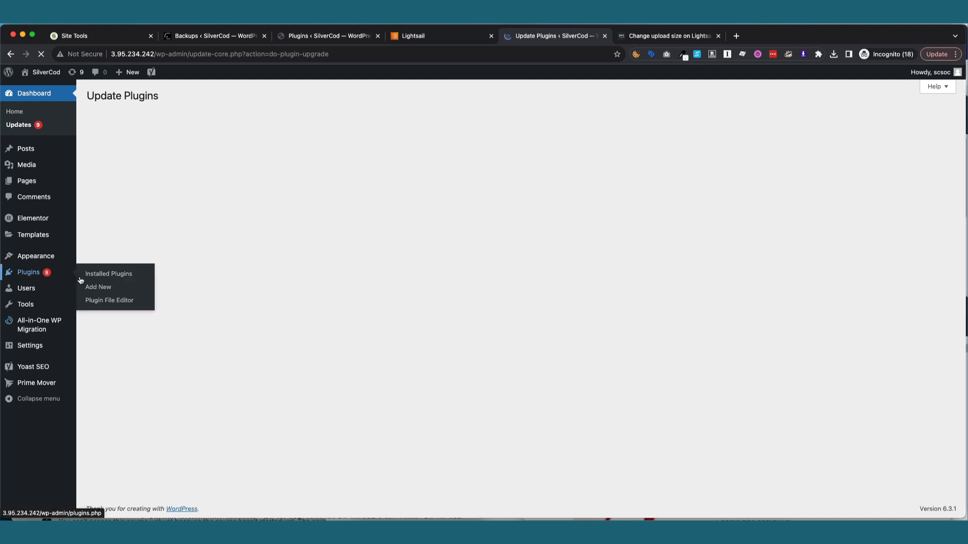
click(98, 279)
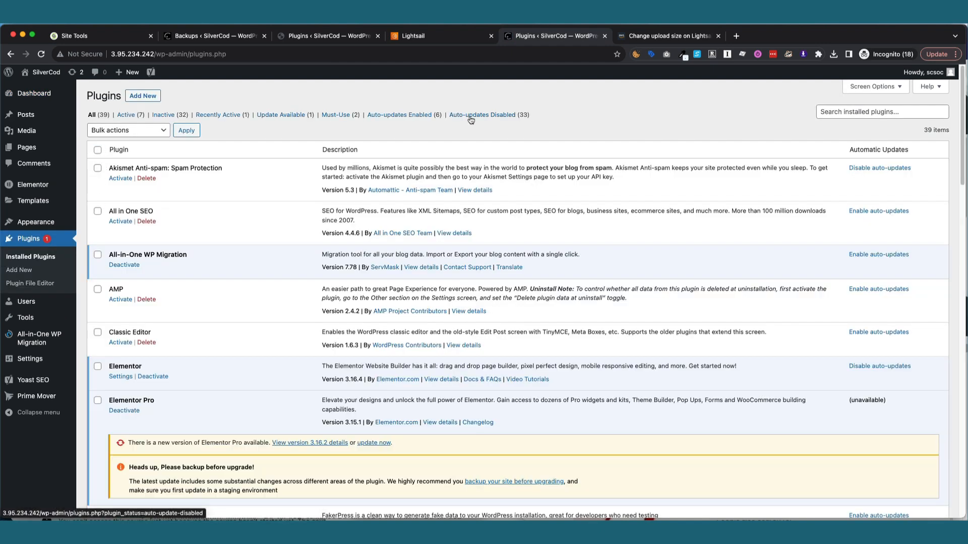
click(276, 116)
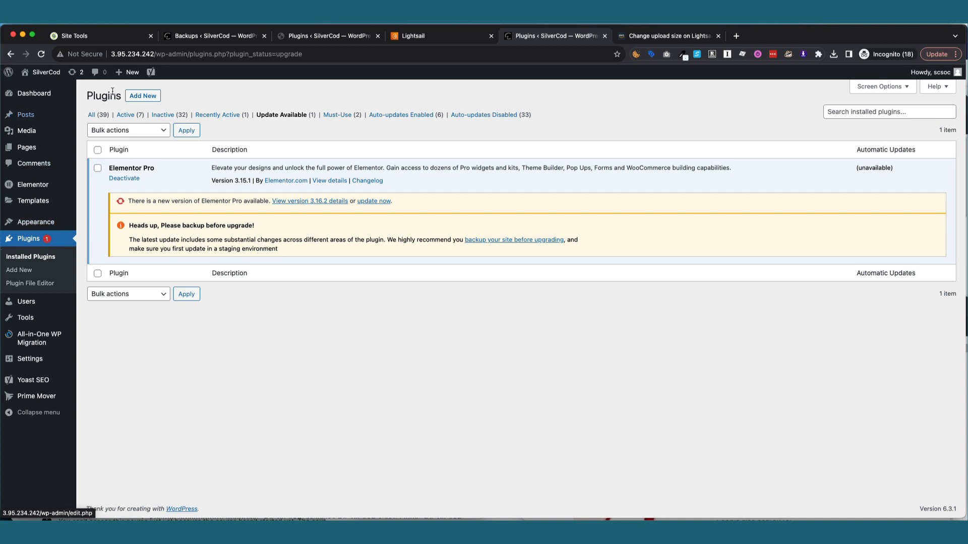
Compare with the original silvercod.com plugin list, then go to All-in-One WP Migration Import.
click(304, 39)
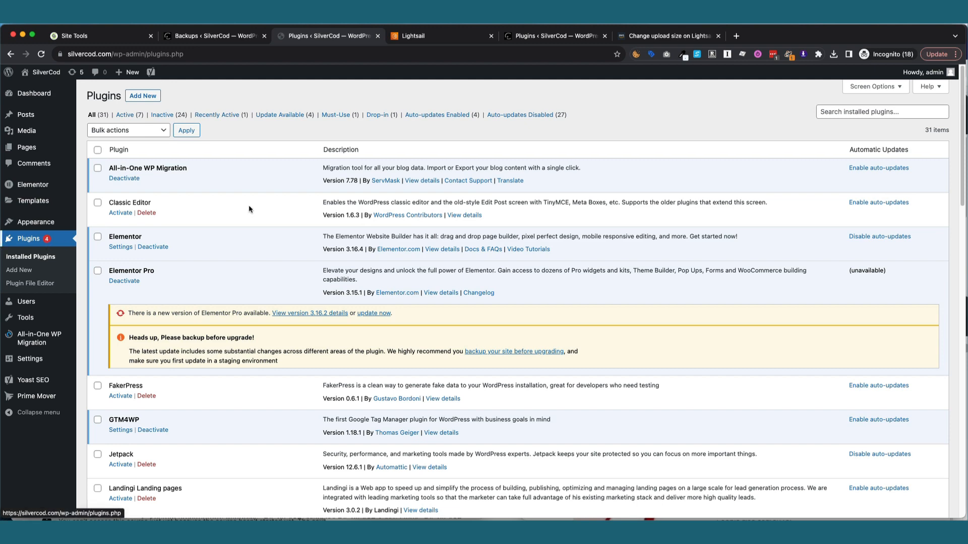
click(569, 38)
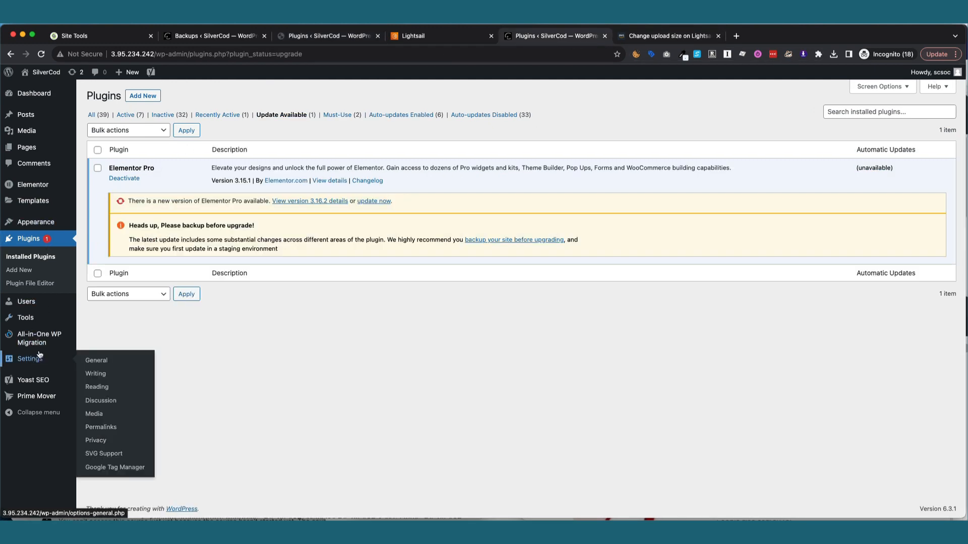
mouse_move(42, 349)
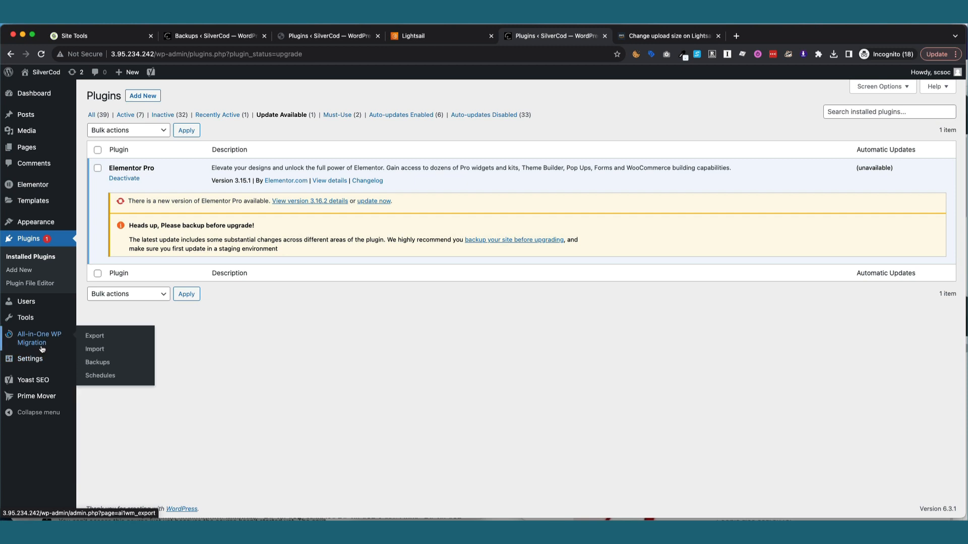
click(97, 355)
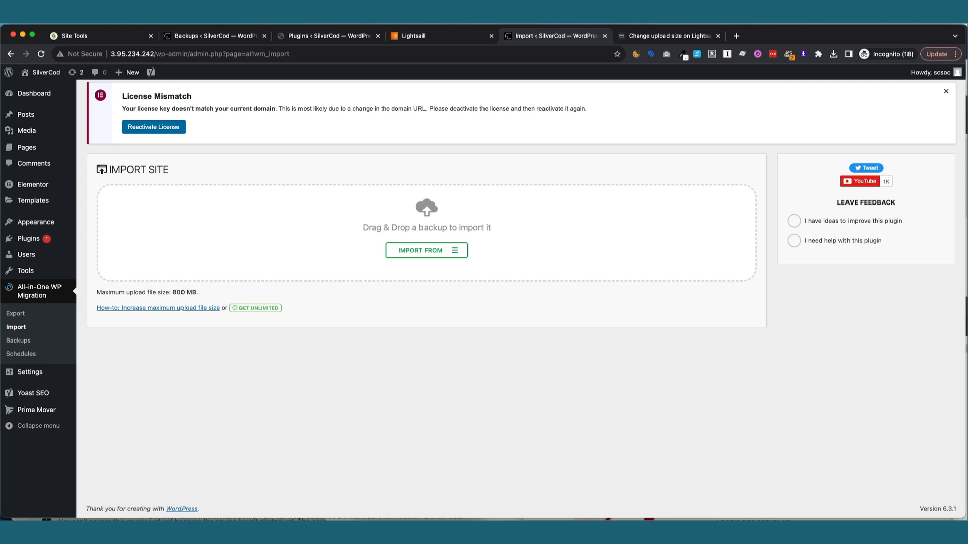
Start a file import of the site backup, glancing at the original site's plugins meanwhile.
click(617, 18)
click(630, 53)
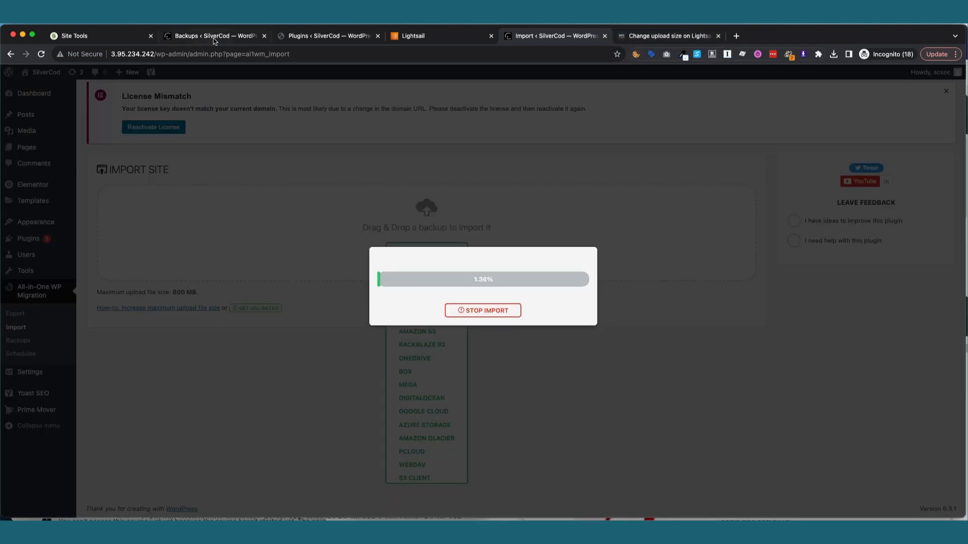
click(316, 35)
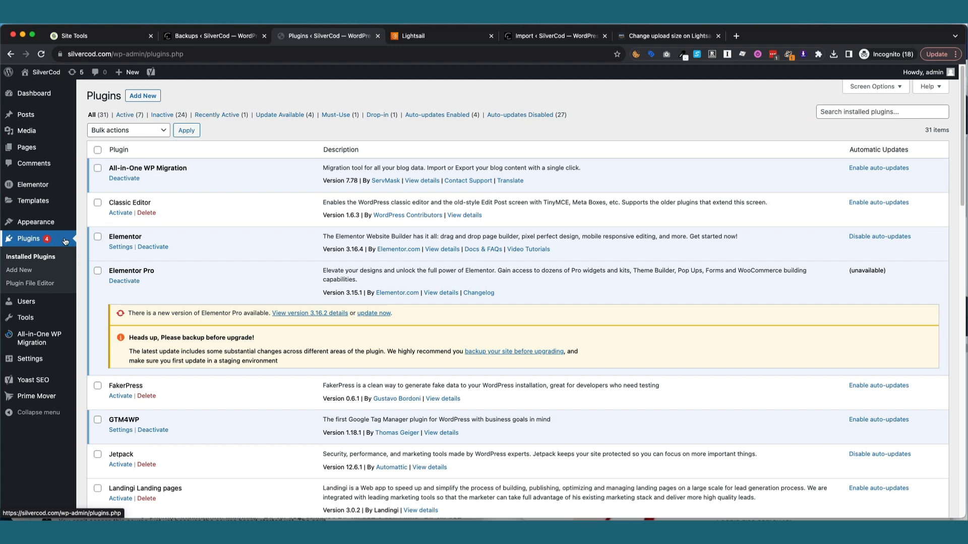
click(560, 35)
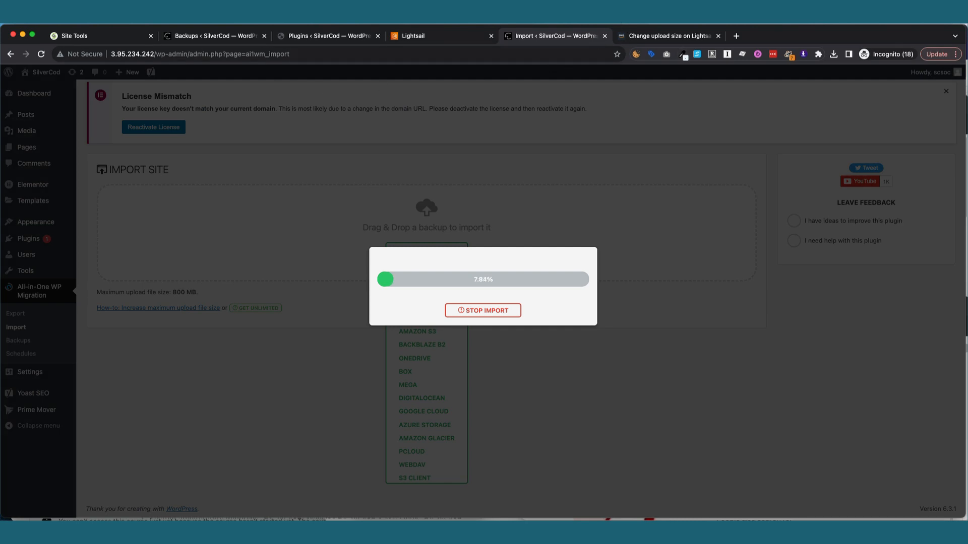
Select the backup file, accept the overwrite warning, and close the success message after restore.
click(618, 19)
click(629, 52)
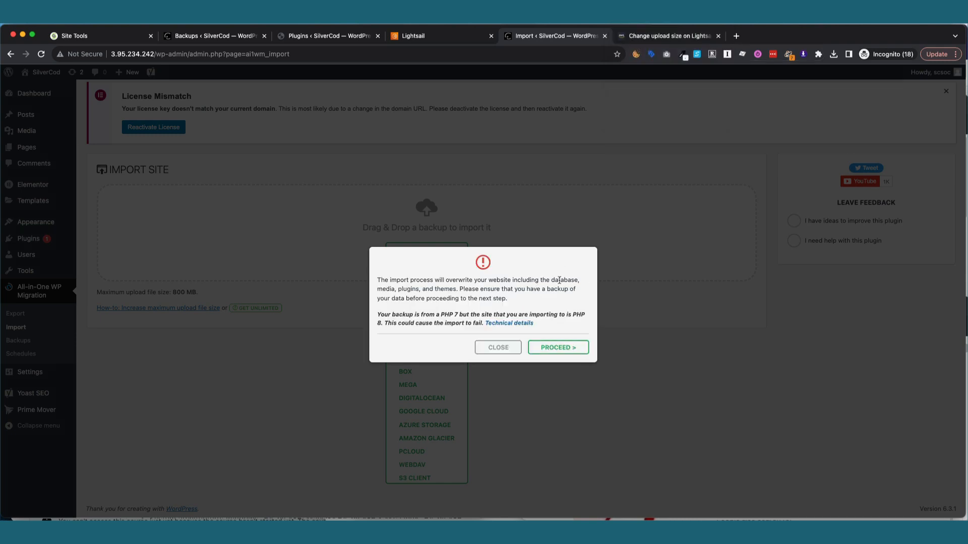
click(554, 345)
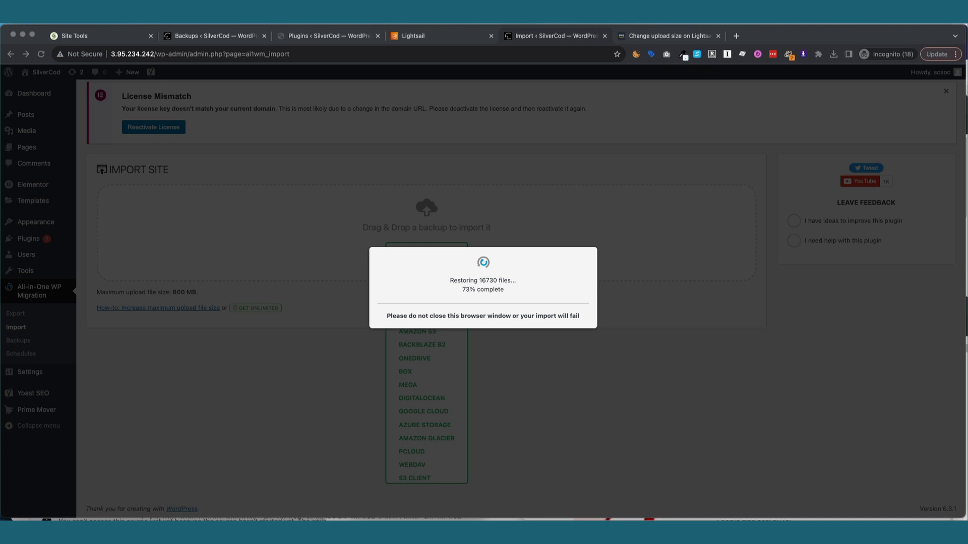
click(495, 276)
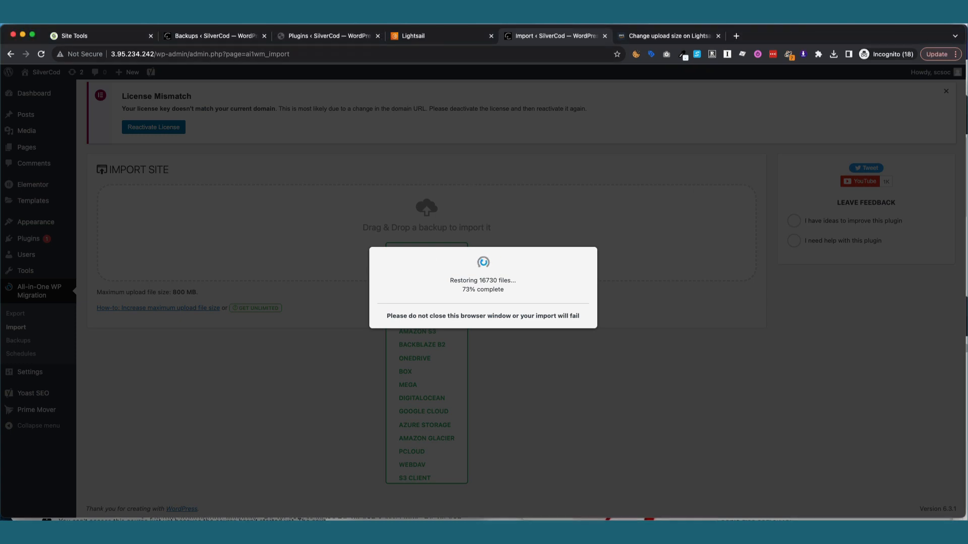
click(617, 18)
click(629, 53)
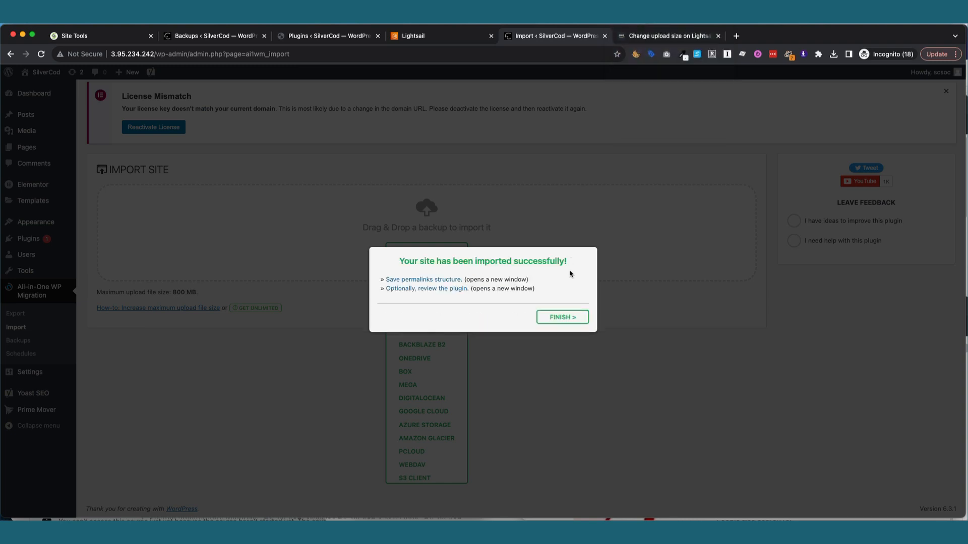
click(563, 317)
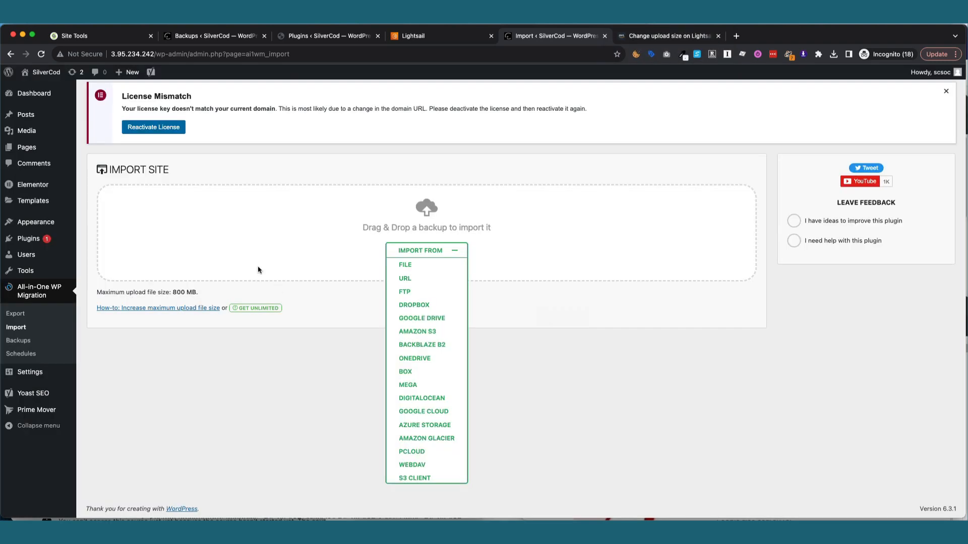
Reload and log in to the imported site with the admin username and password, declining LastPass.
click(40, 54)
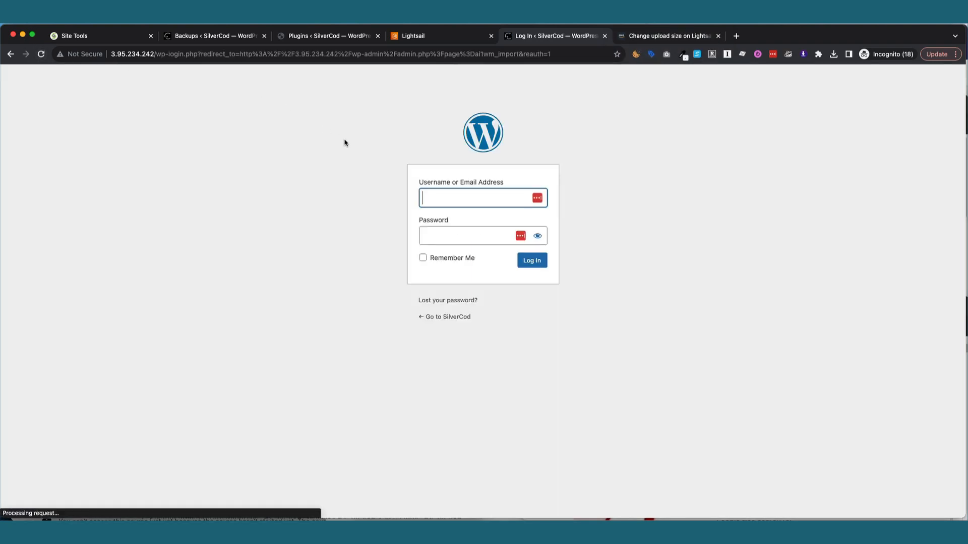
text(SCSOC)
key(Tab)
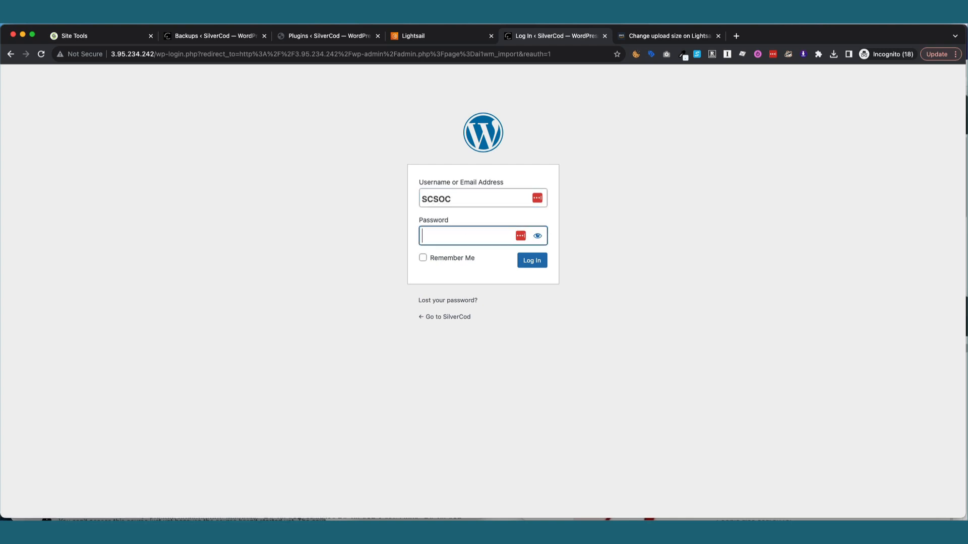
key(ctrl+v)
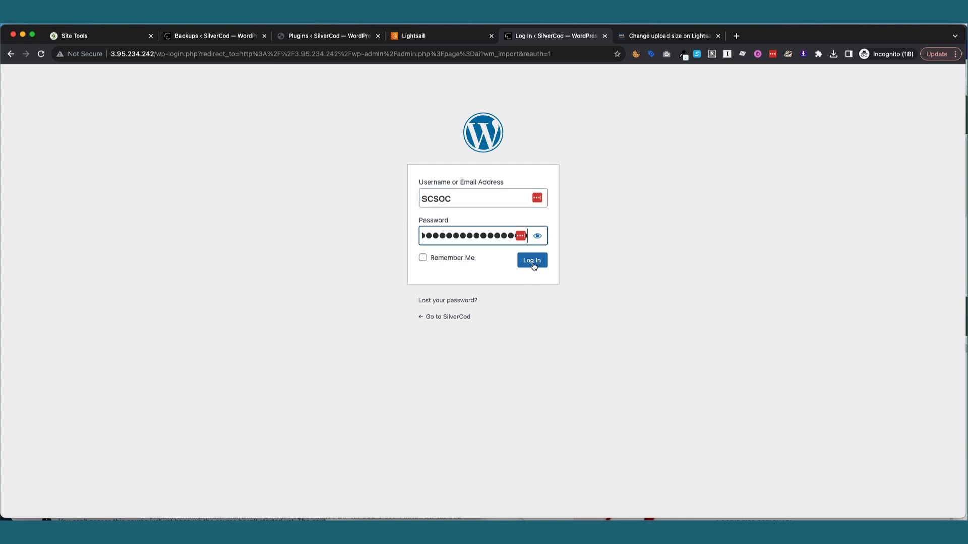
click(531, 262)
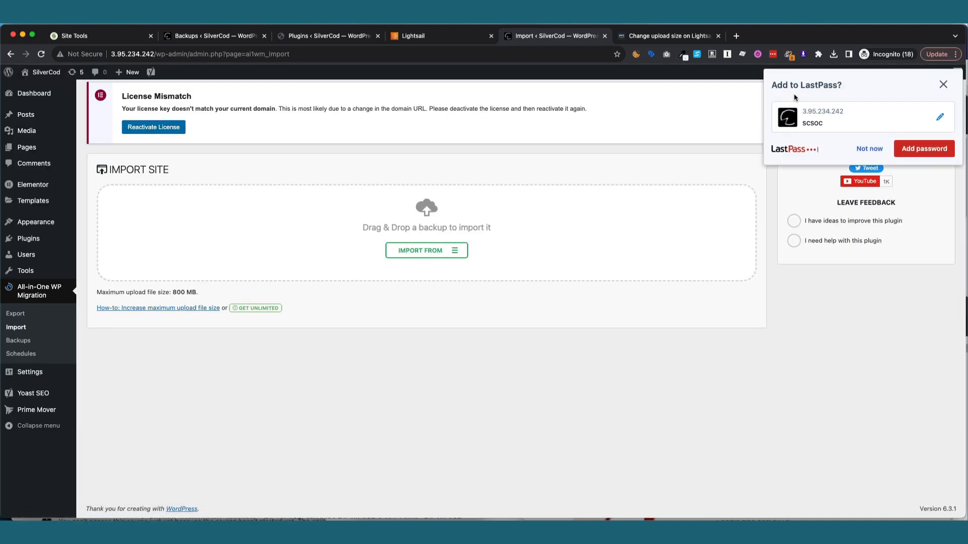
click(869, 148)
Compare the new site's 39 installed plugins (4 needing updates) against the original silvercod.com list.
mouse_move(31, 242)
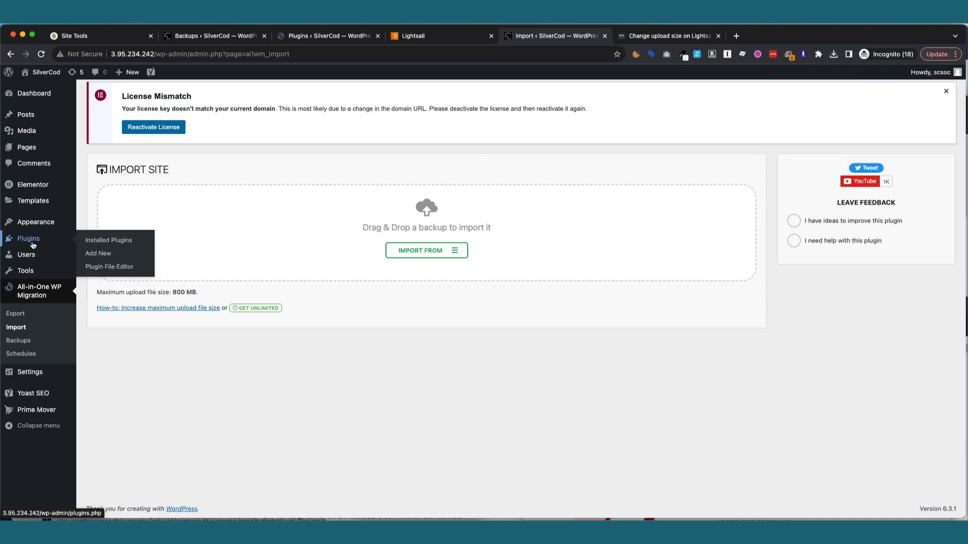
click(98, 243)
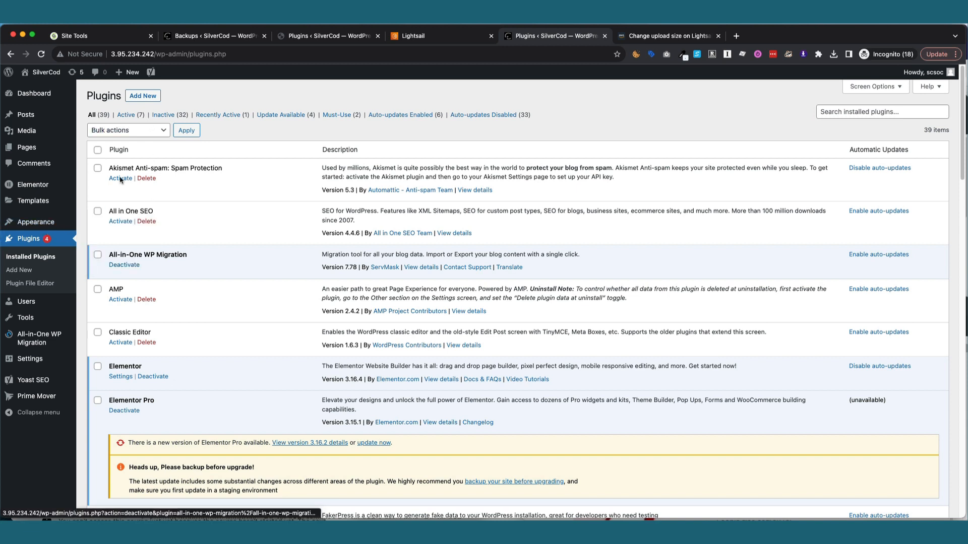
click(326, 33)
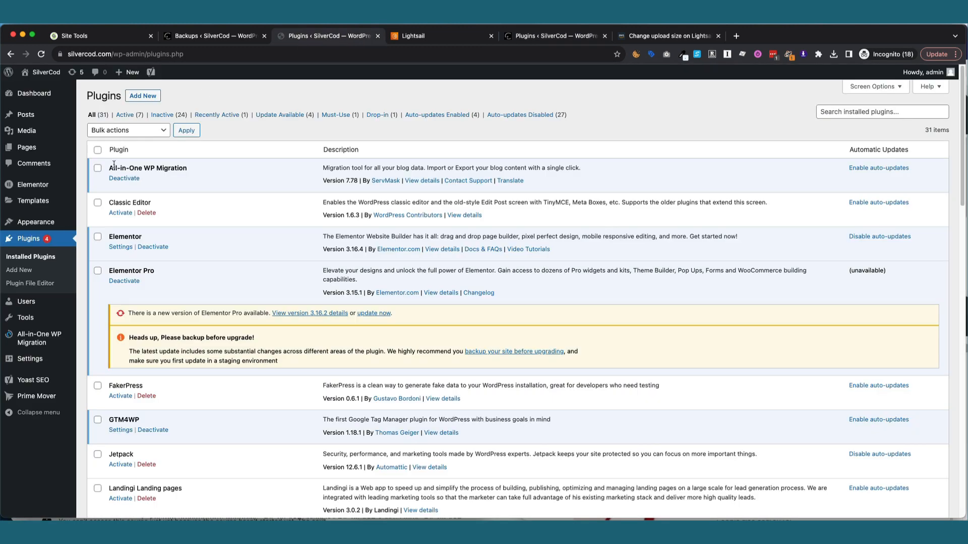
mouse_move(35, 221)
click(563, 39)
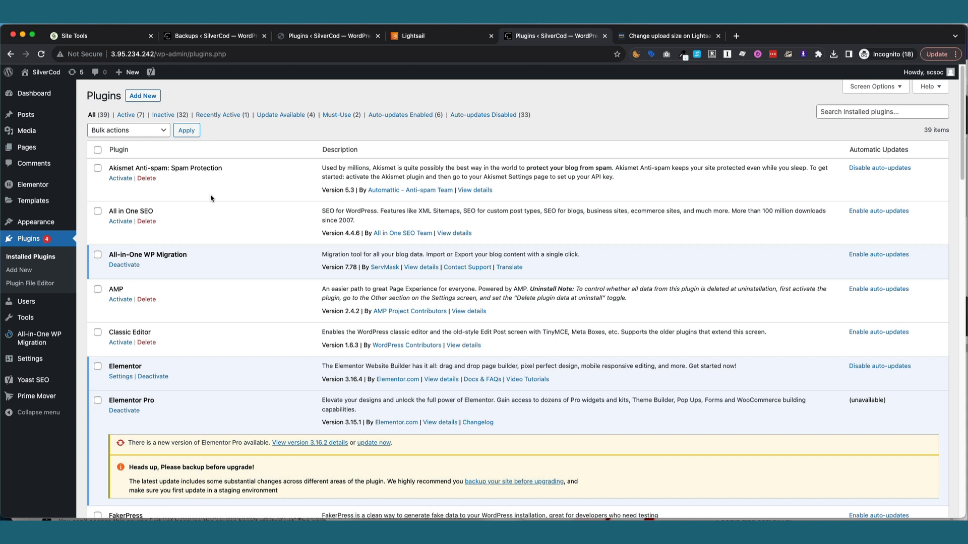
mouse_move(61, 335)
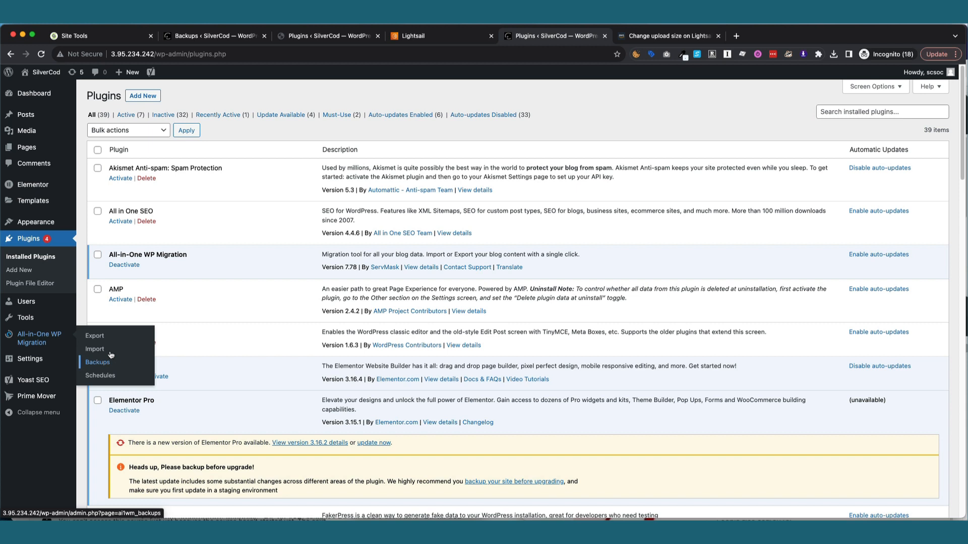
click(616, 18)
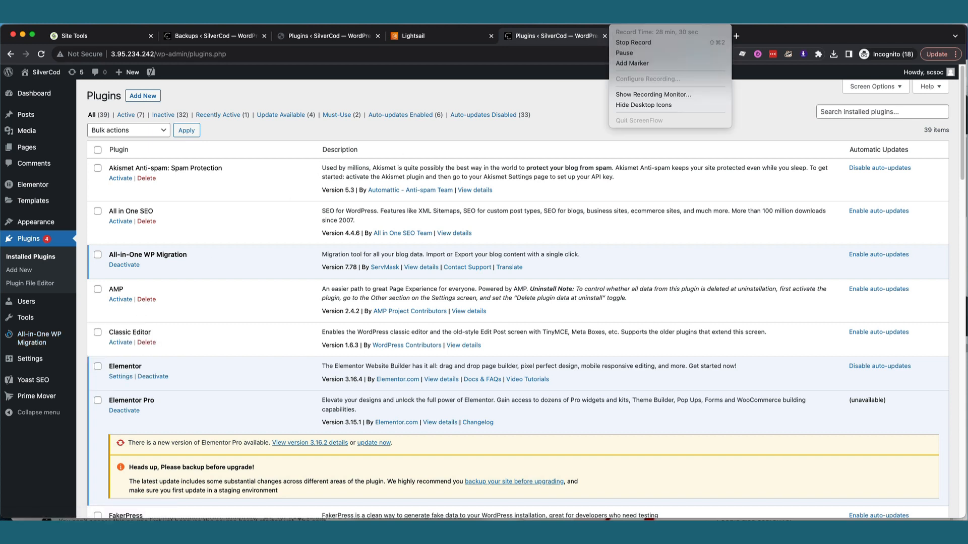